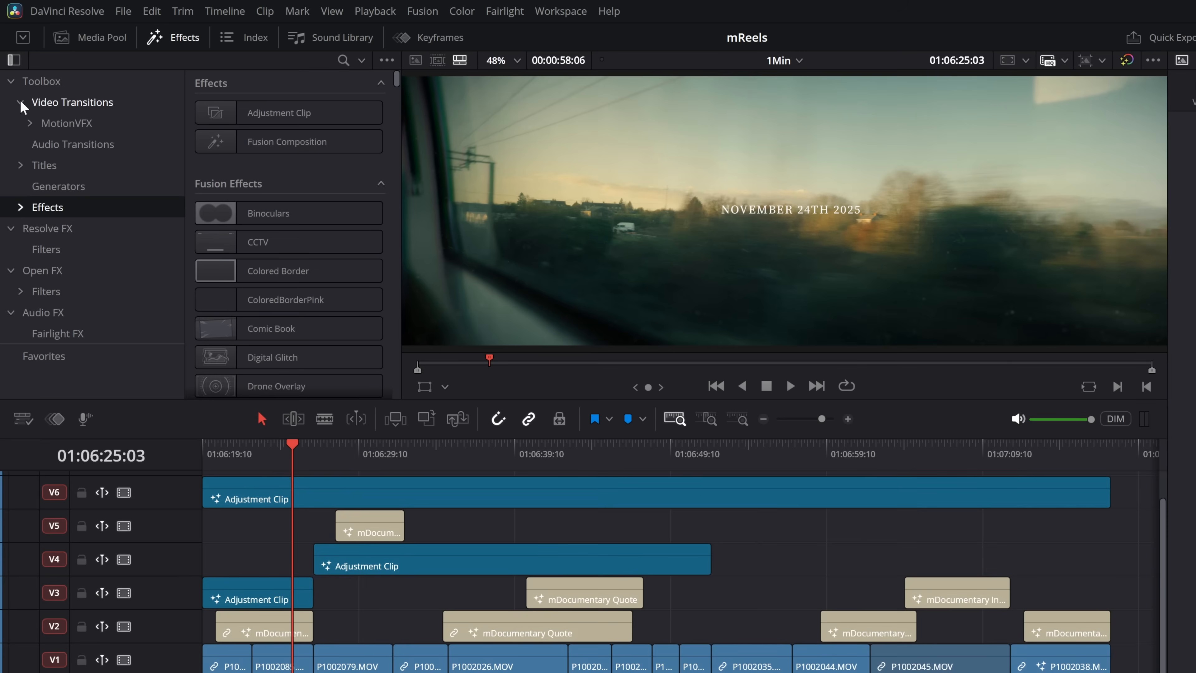
# Open the MotionVFX mDocumentary video transitions and preview the mDocumentary Time Jump transition.
pyautogui.click(29, 125)
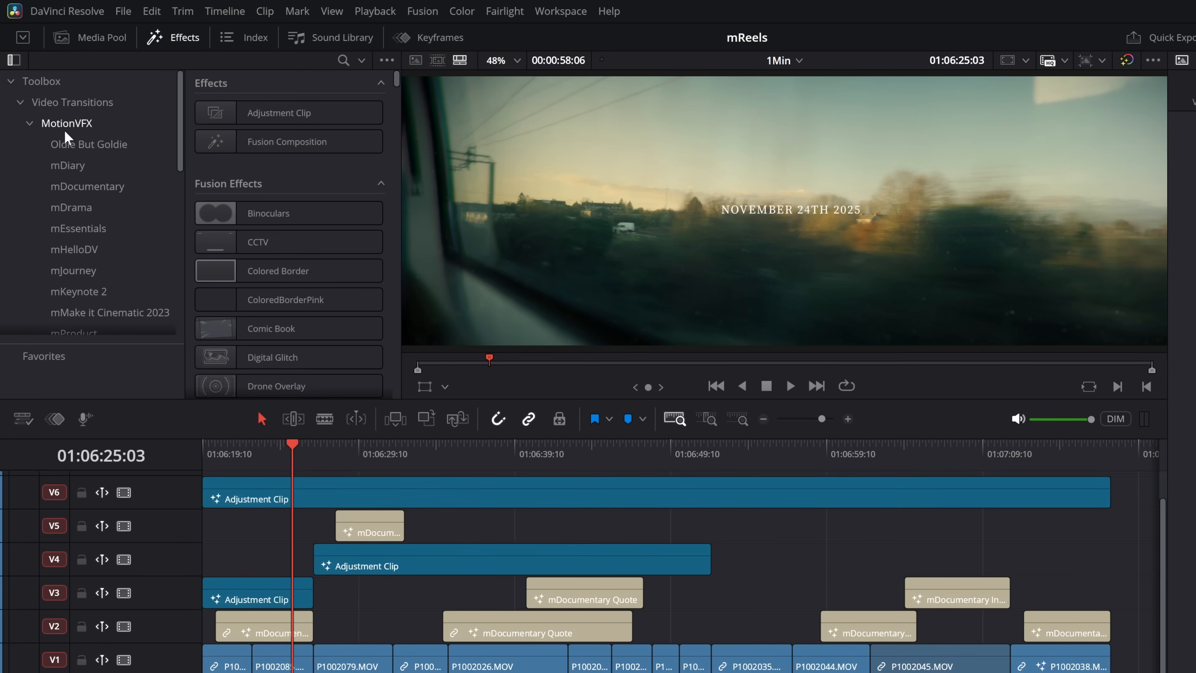
pyautogui.click(88, 187)
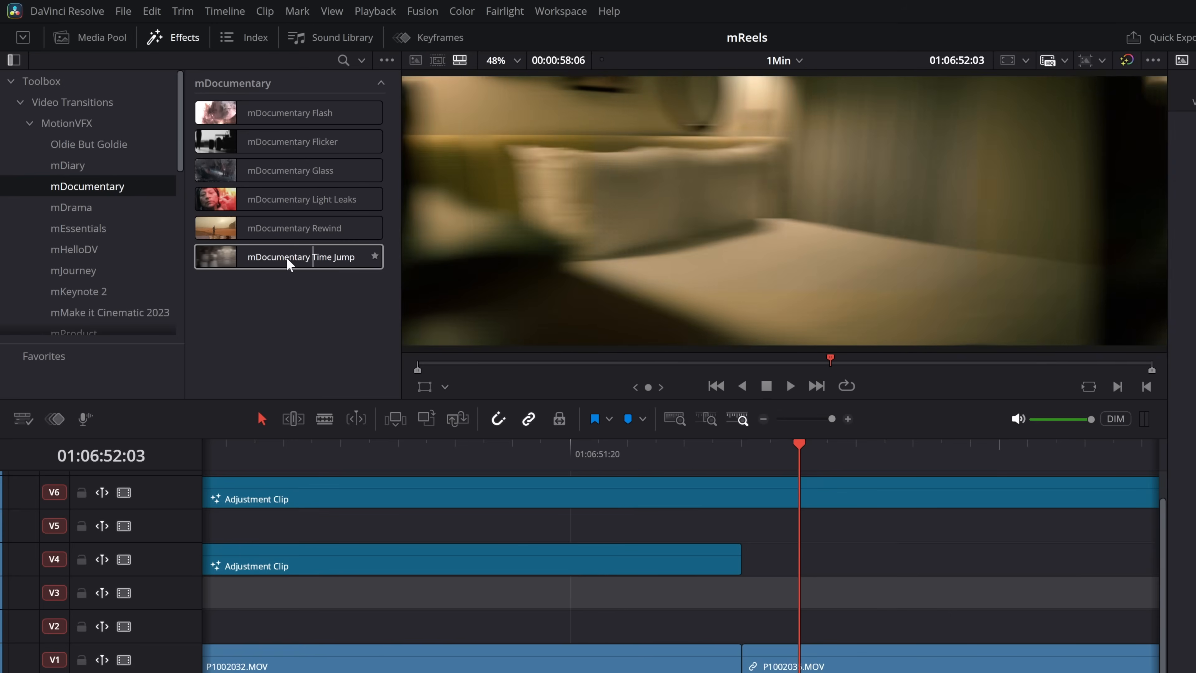
pyautogui.moveTo(206, 261); pyautogui.dragTo(285, 266)
# Place the first background title from the MotionVFX mDocumentary pack on track V2, across the cut between P1002032.MOV and P1002035.MOV.
pyautogui.scroll(-8, 18, 156)
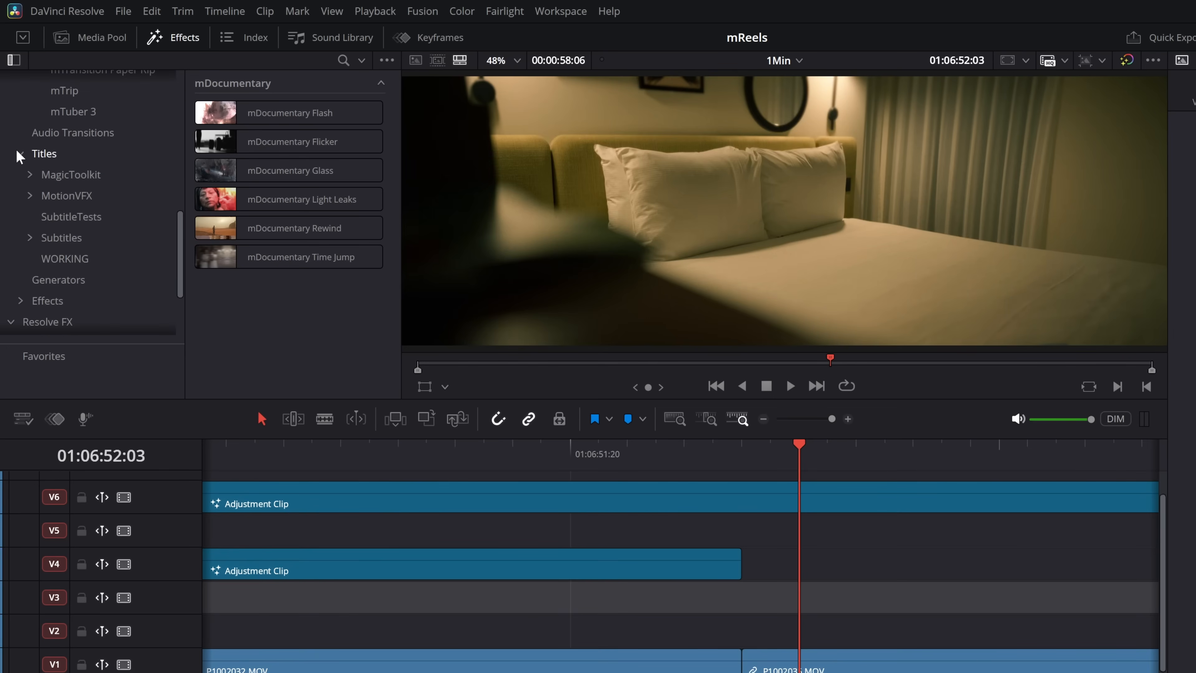
pyautogui.click(29, 196)
pyautogui.click(39, 280)
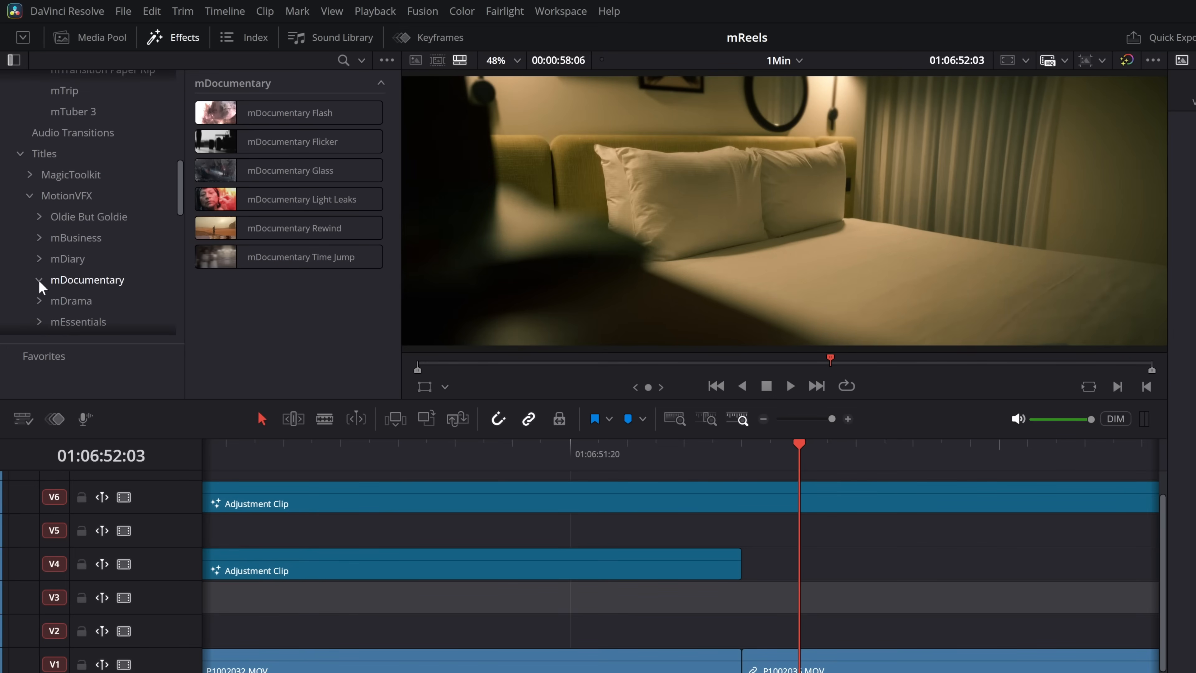
pyautogui.scroll(-4, 110, 255)
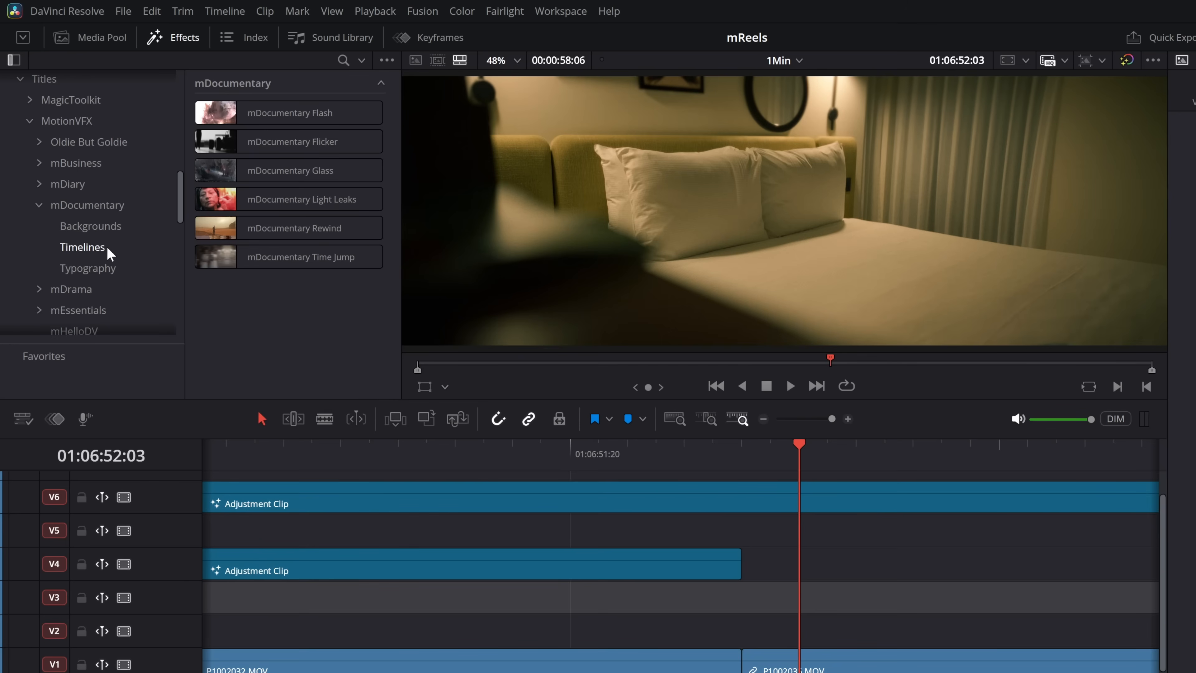
pyautogui.click(98, 231)
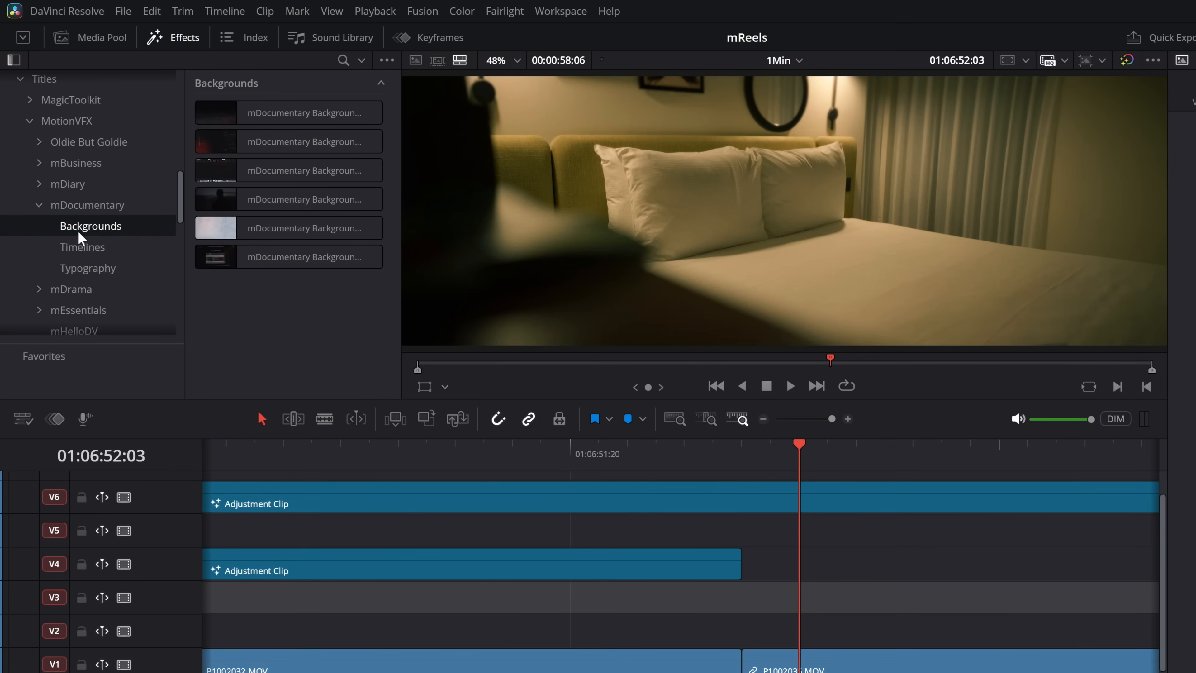
pyautogui.moveTo(287, 113); pyautogui.dragTo(478, 622)
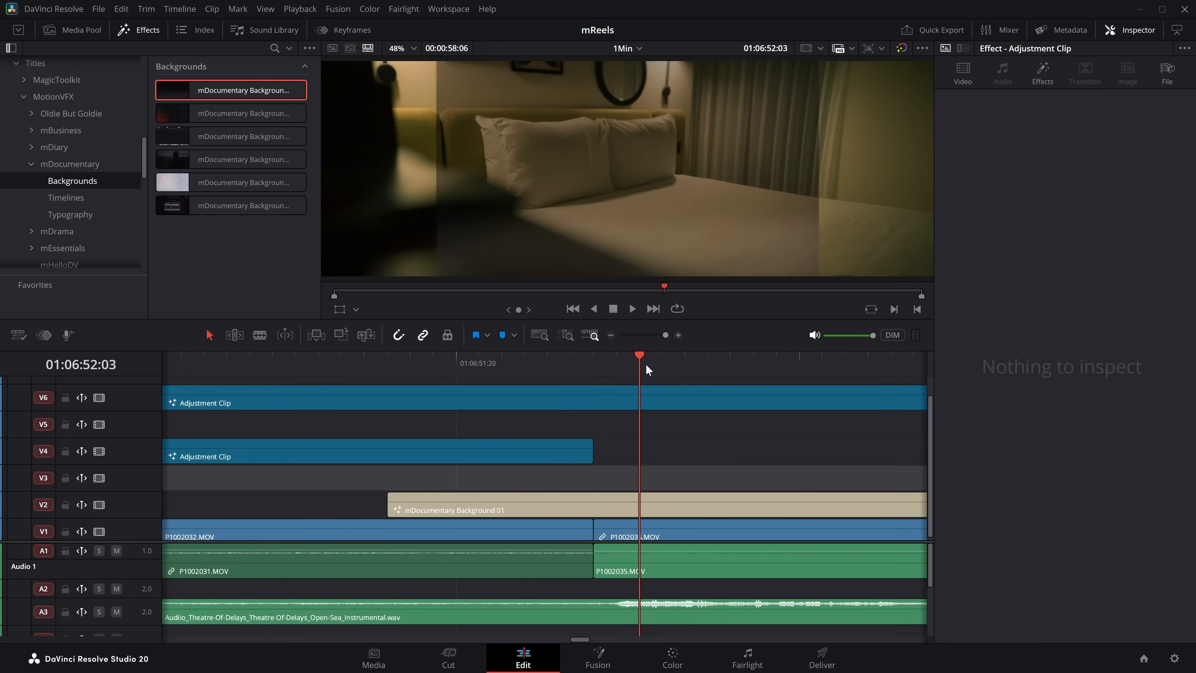
# Scrub through the bedroom shot to review the background title above it up to 01:06:52:15.
pyautogui.moveTo(646, 363); pyautogui.dragTo(730, 368)
pyautogui.hscroll(5, 660, 445)
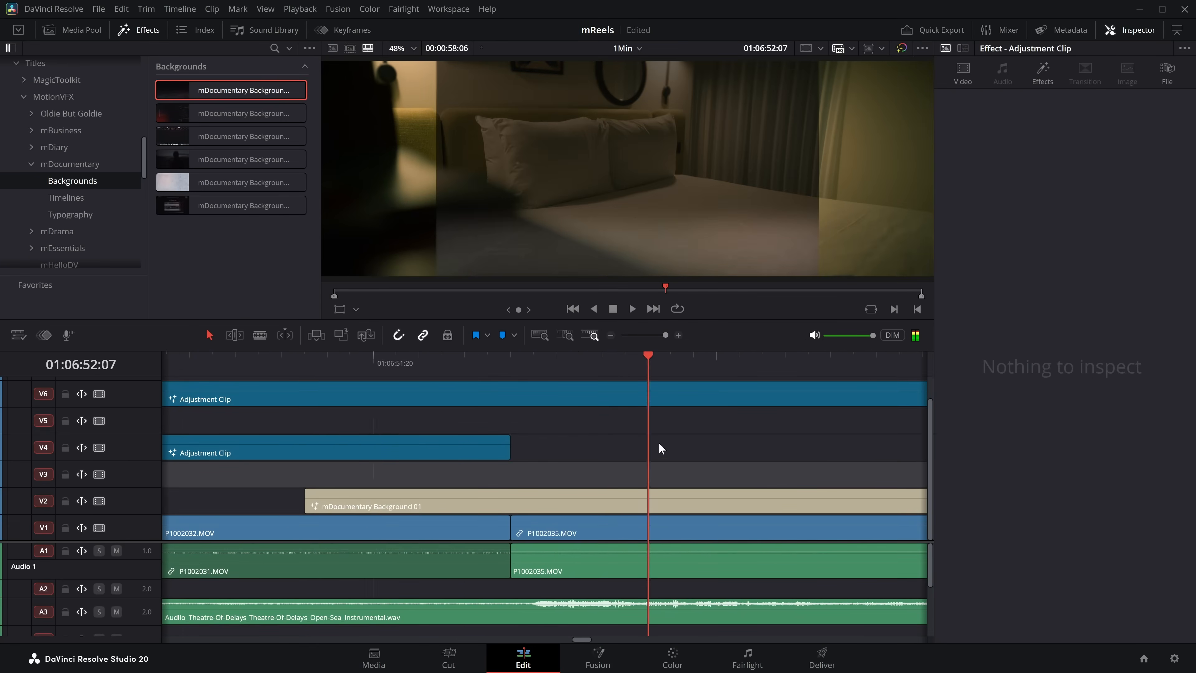
pyautogui.moveTo(483, 369); pyautogui.dragTo(620, 368)
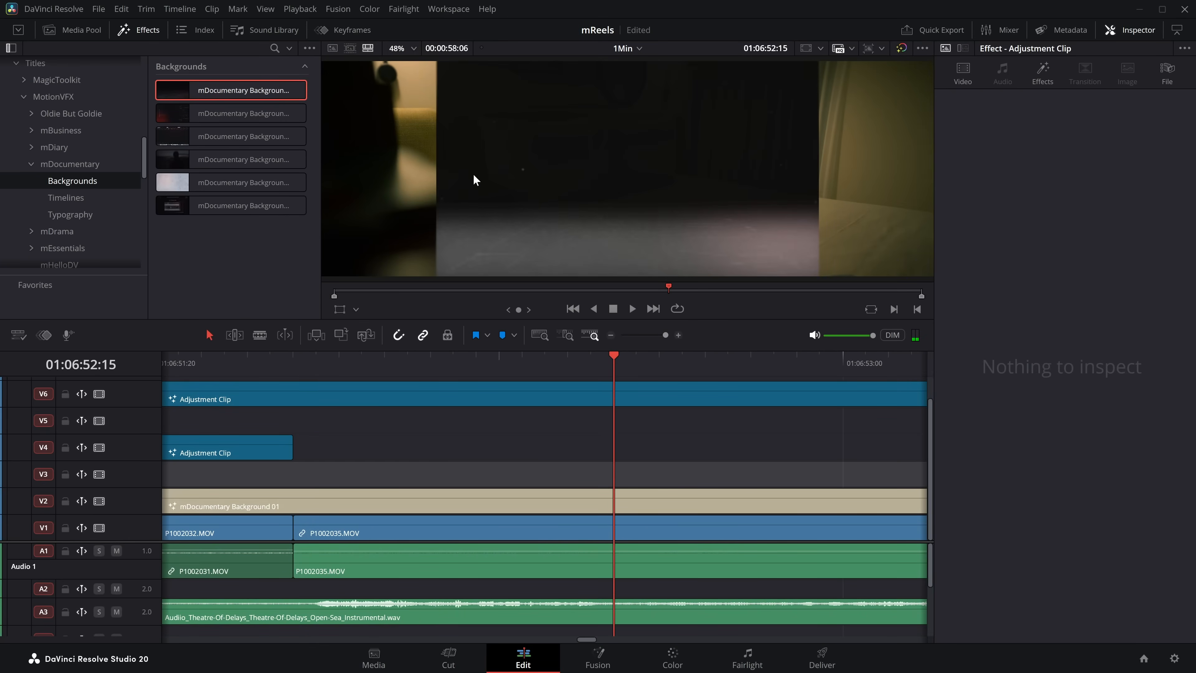
# Set the background title's mode to Letterbox / Envelope and play it back.
pyautogui.click(613, 508)
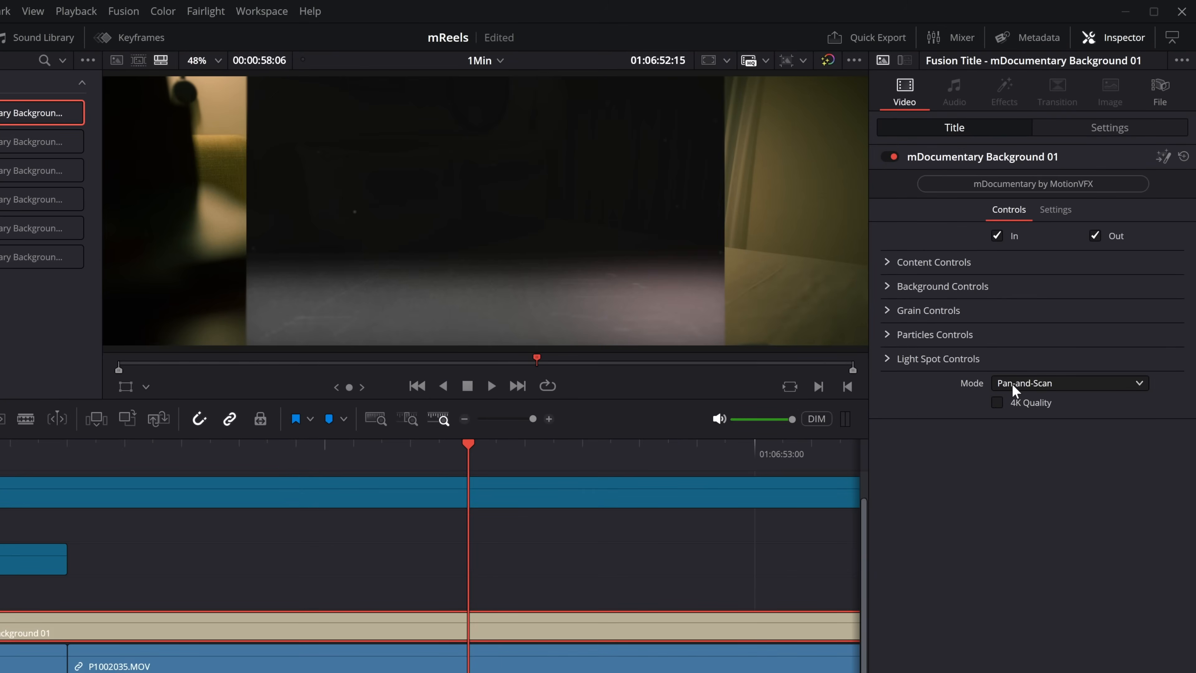
pyautogui.click(1048, 306)
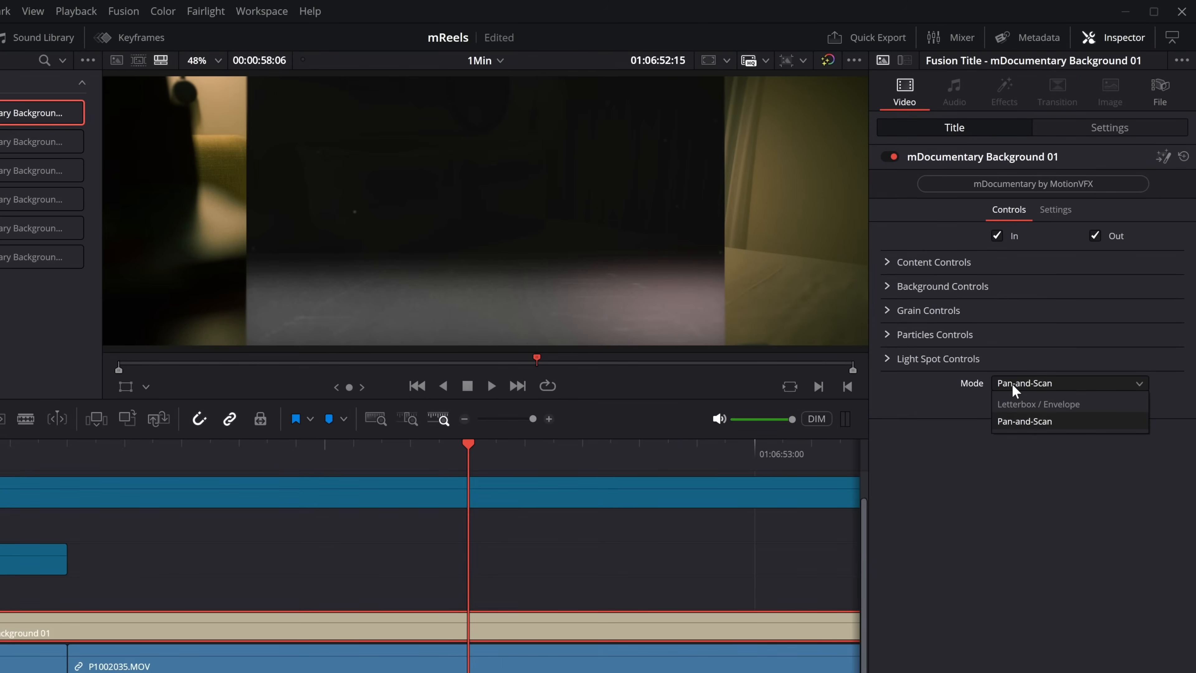
pyautogui.click(1019, 405)
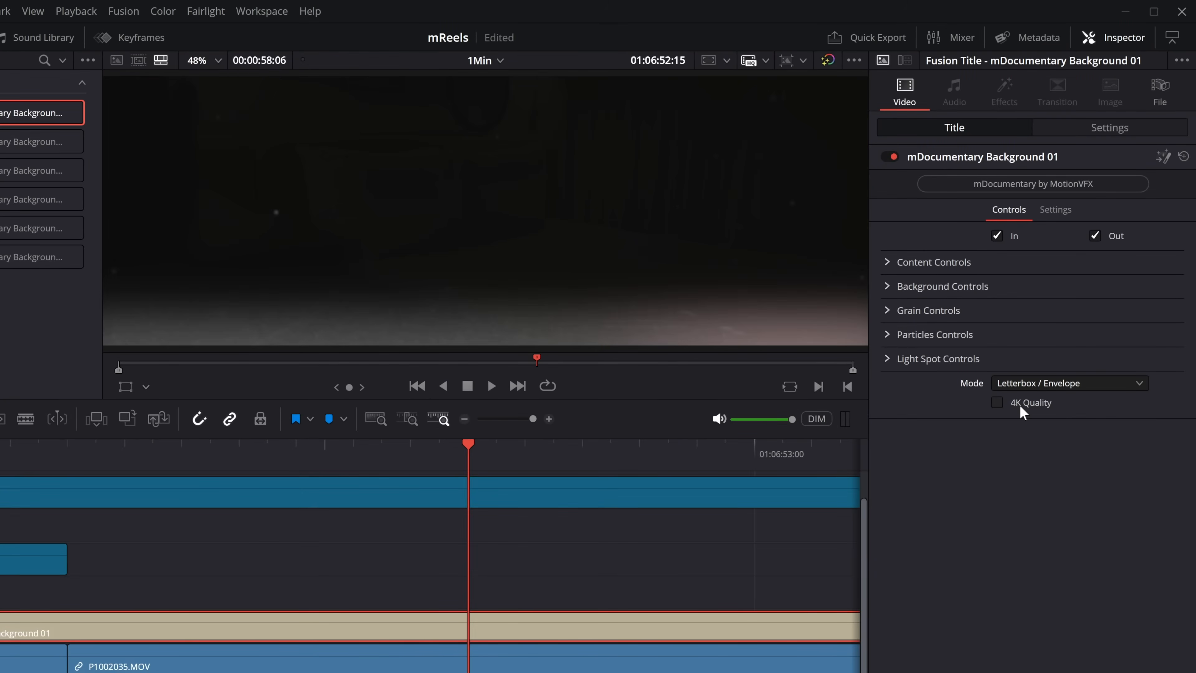
pyautogui.press('space')
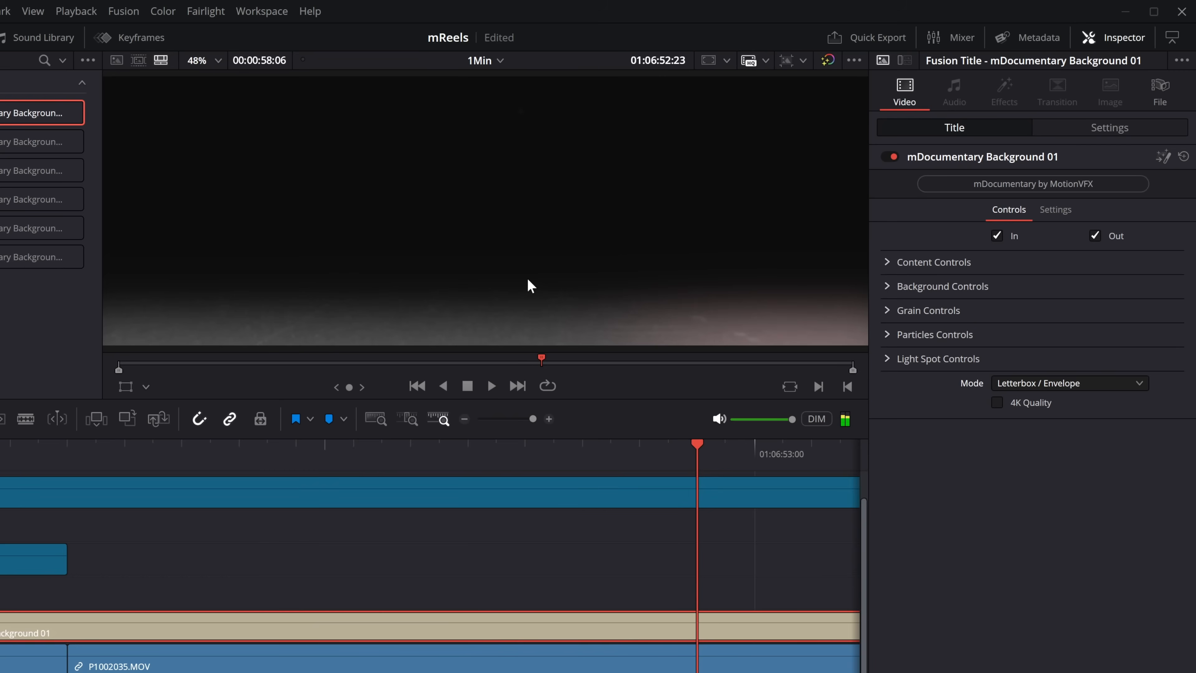
# Set the background title's dirt type to Lens Dirt 01 and expand its content and grain controls.
pyautogui.click(886, 262)
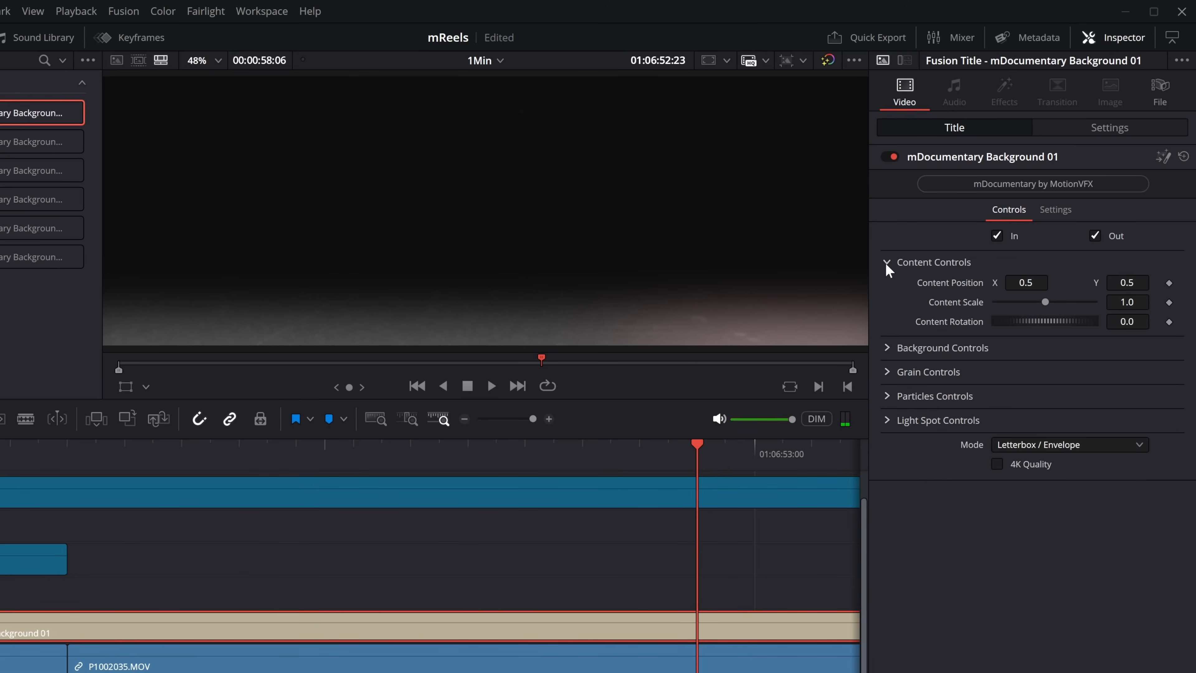
pyautogui.click(886, 347)
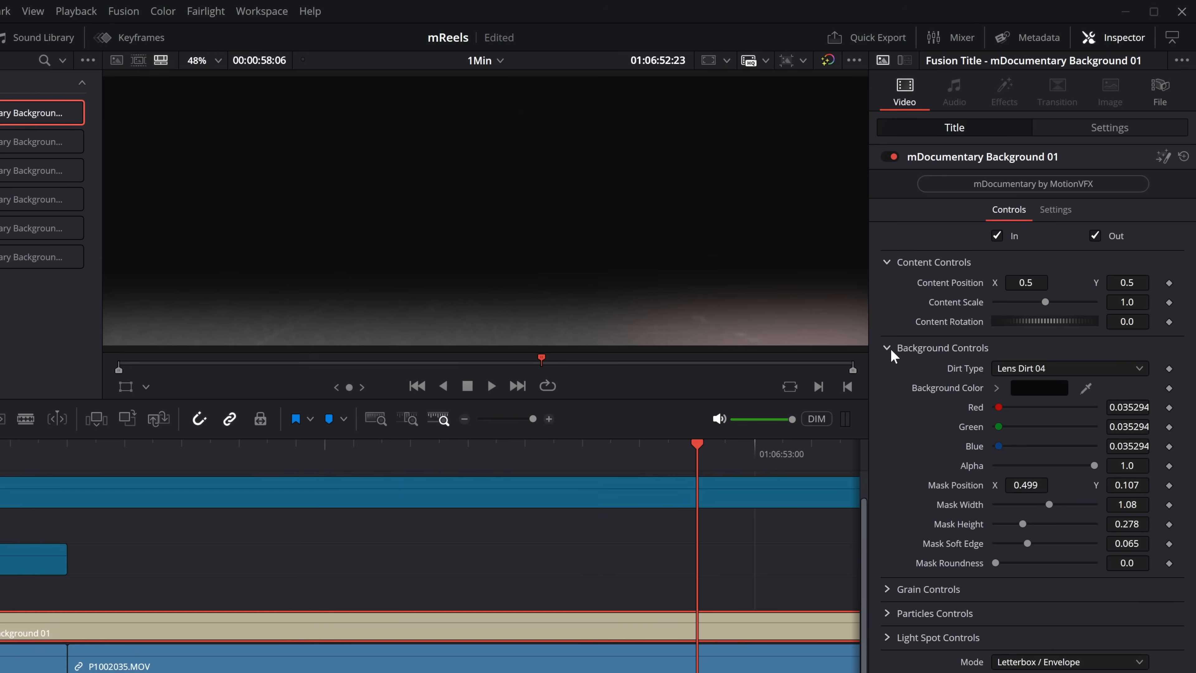
pyautogui.click(1053, 368)
pyautogui.click(1031, 389)
pyautogui.click(888, 590)
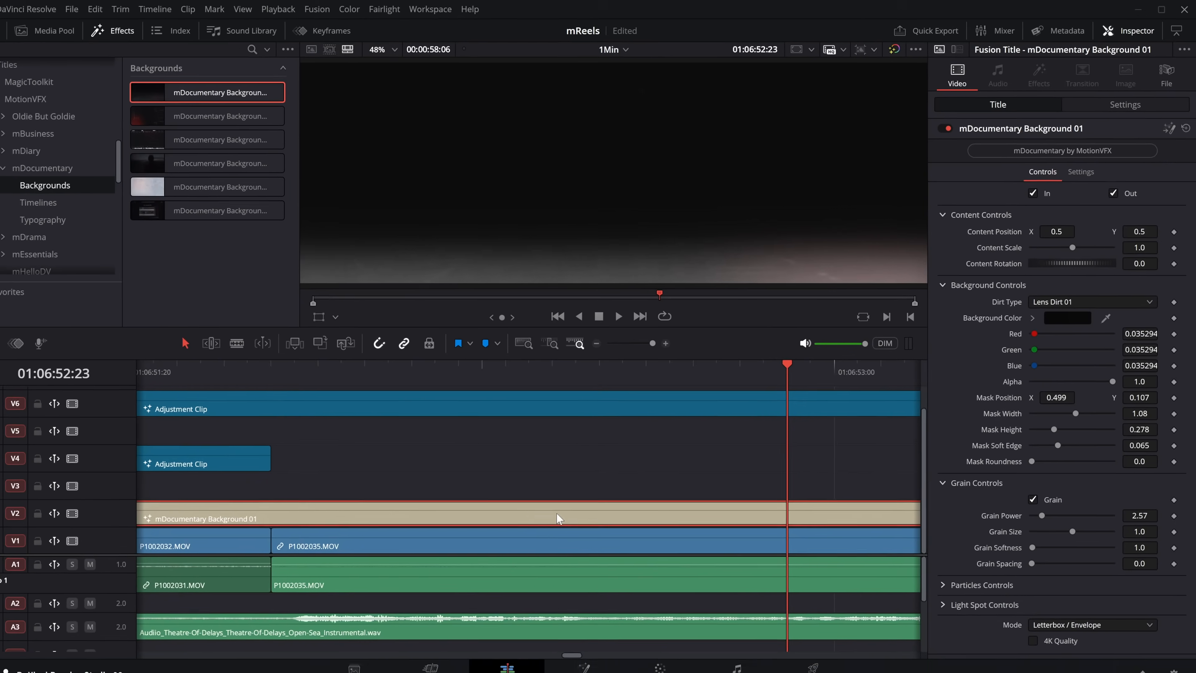
# Delete the mDocumentary Background 01 clip from track V2.
pyautogui.press('Delete')
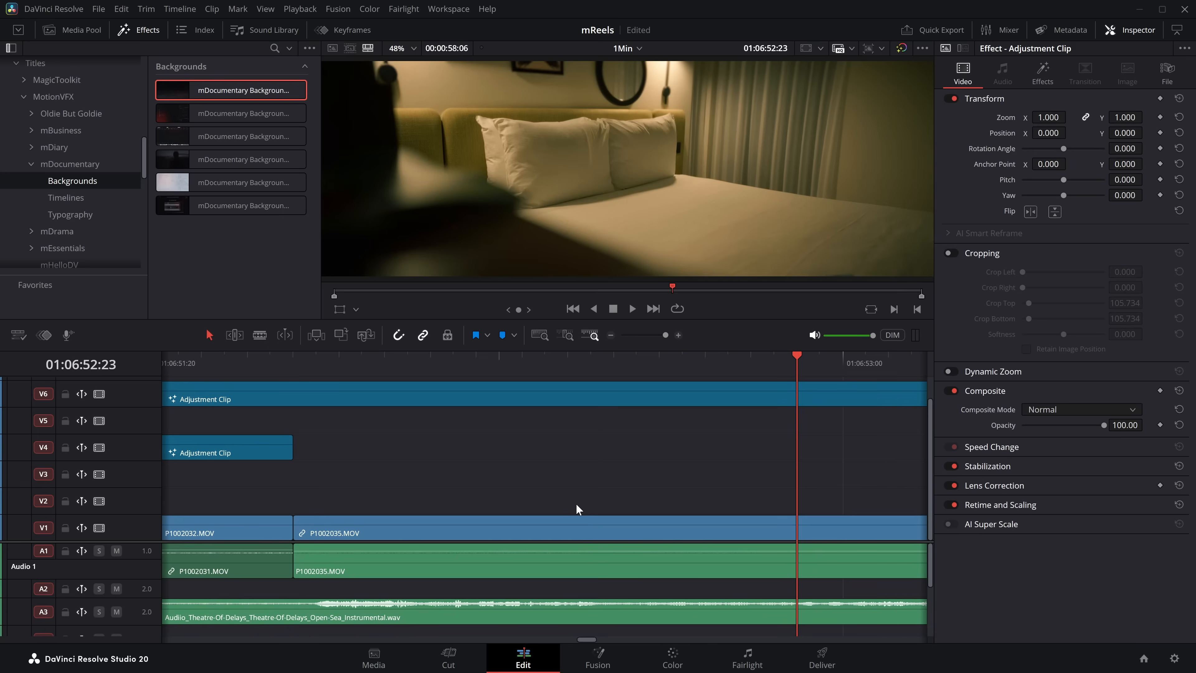
# Look through the mDocumentary Timelines and Typography titles, previewing the mDocumentary Year title.
pyautogui.click(71, 199)
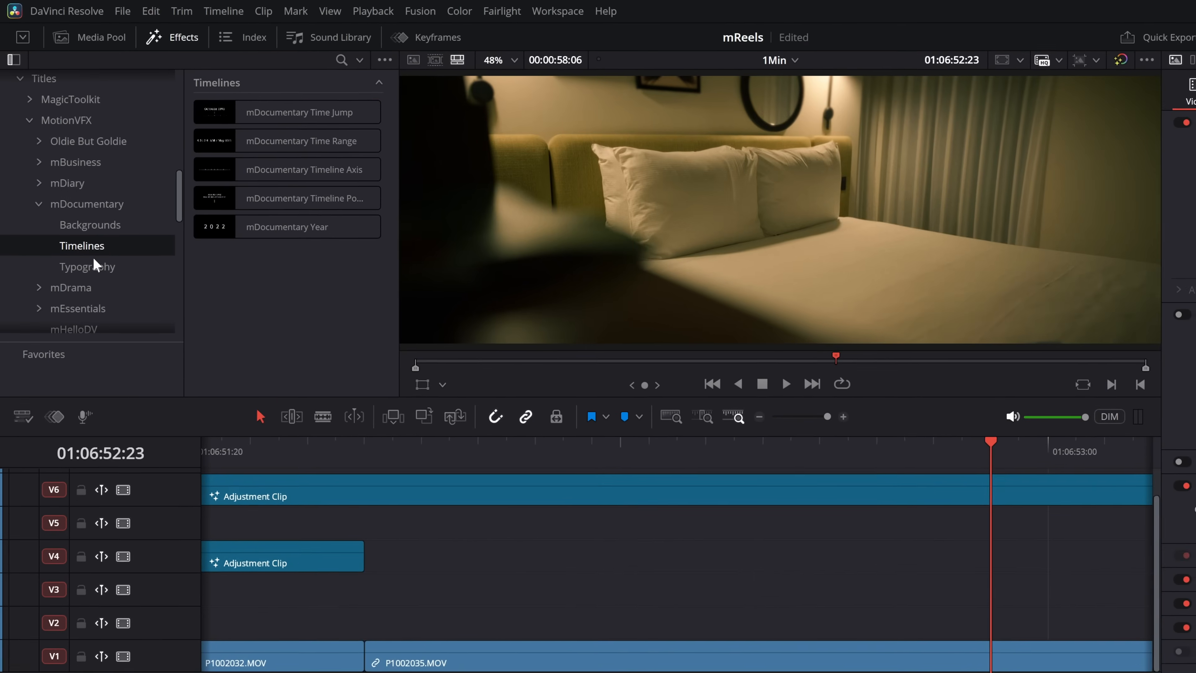
pyautogui.moveTo(209, 115)
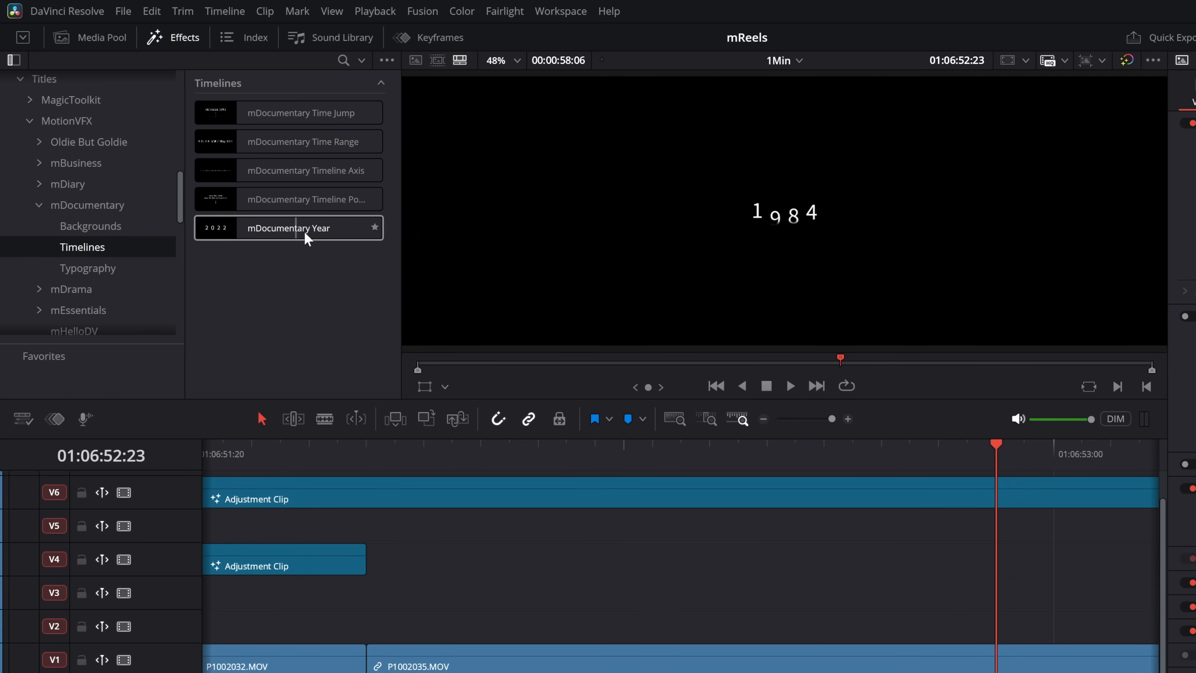
pyautogui.click(94, 269)
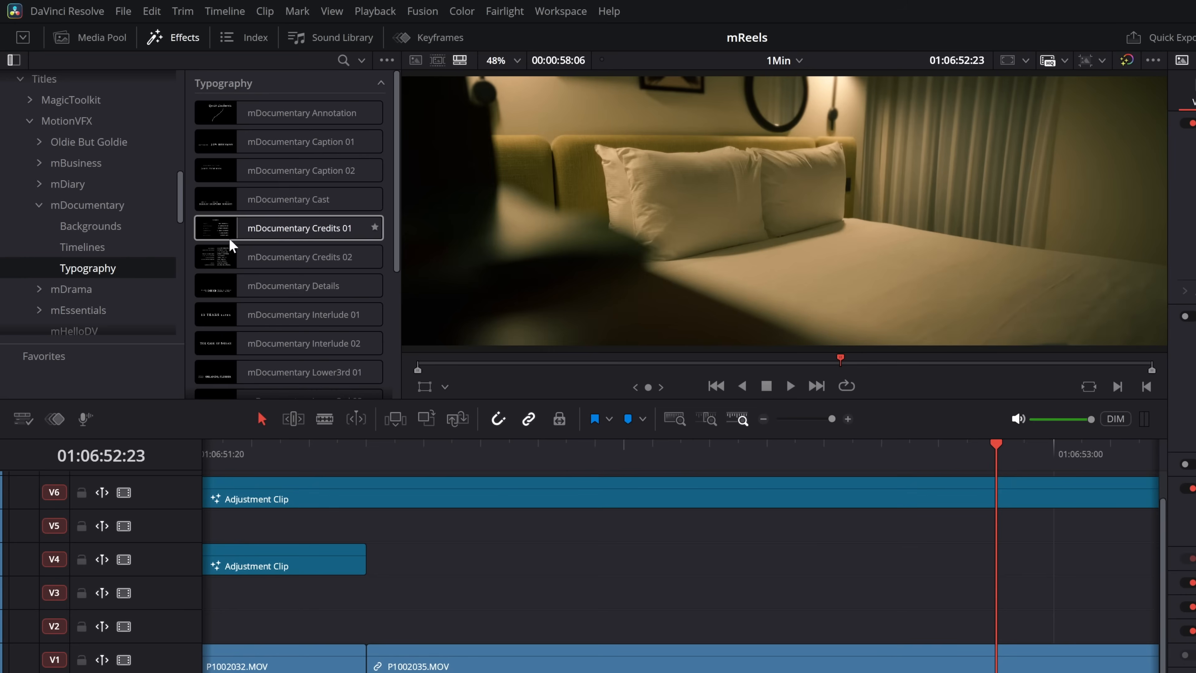
pyautogui.scroll(-3, 232, 284)
pyautogui.scroll(-2, 232, 287)
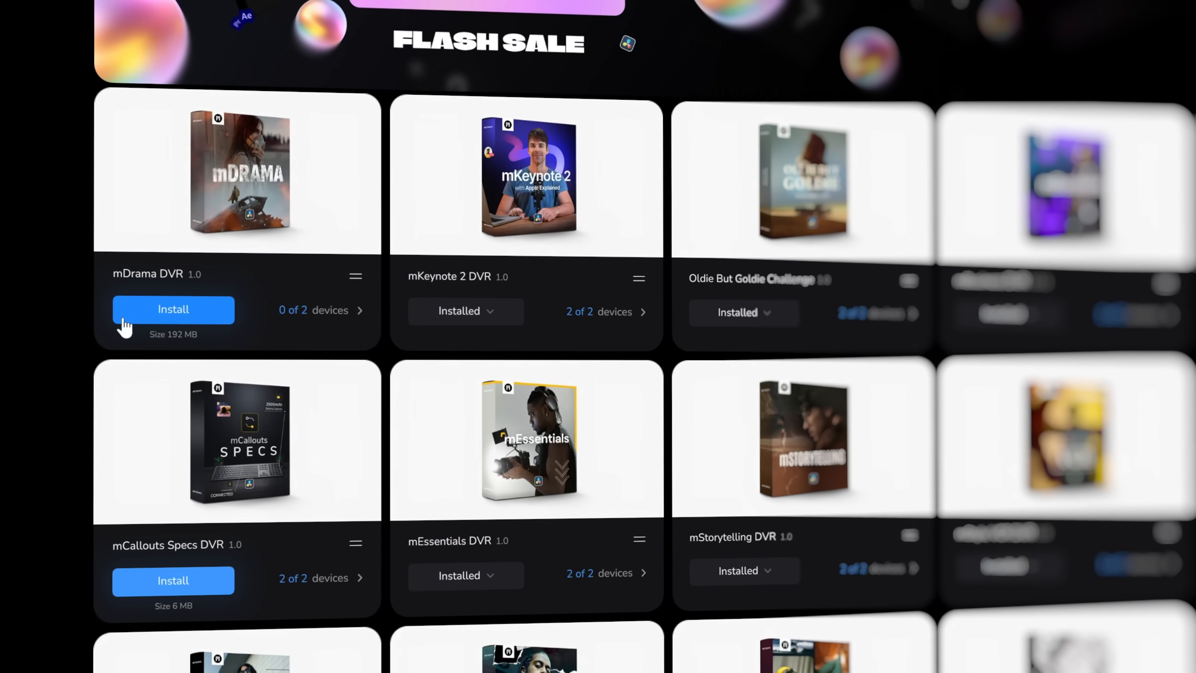
# Switch to the plugin manager and start installing the mDrama DVR 1.0 pack.
pyautogui.click(165, 317)
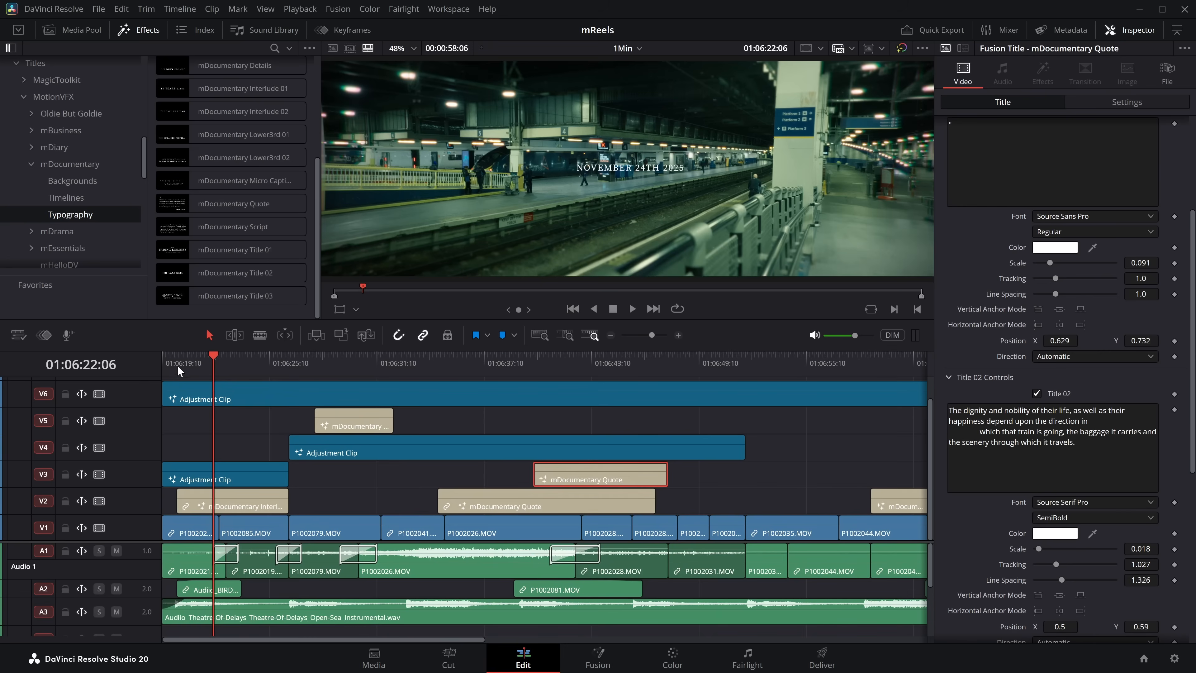
# Change the NOVEMBER 24TH 2025 title on track V2 to the Oi font and enlarge its scale to about 0.10.
pyautogui.click(177, 365)
pyautogui.press('space')
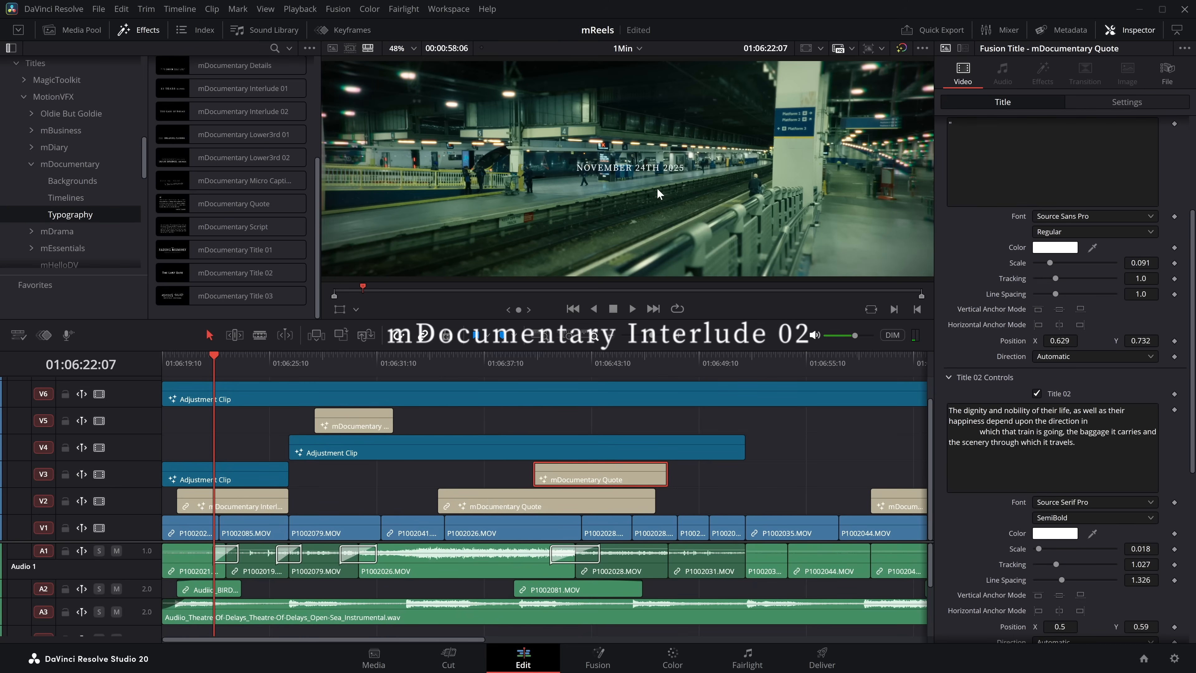
pyautogui.click(231, 503)
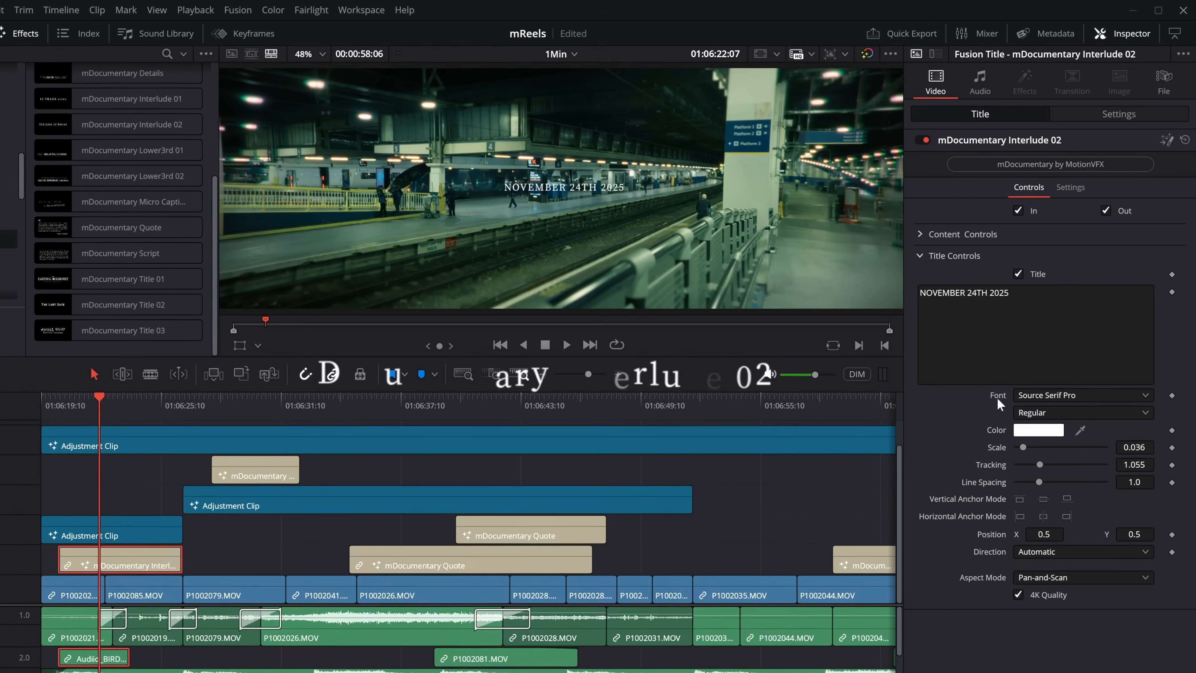
pyautogui.click(1069, 354)
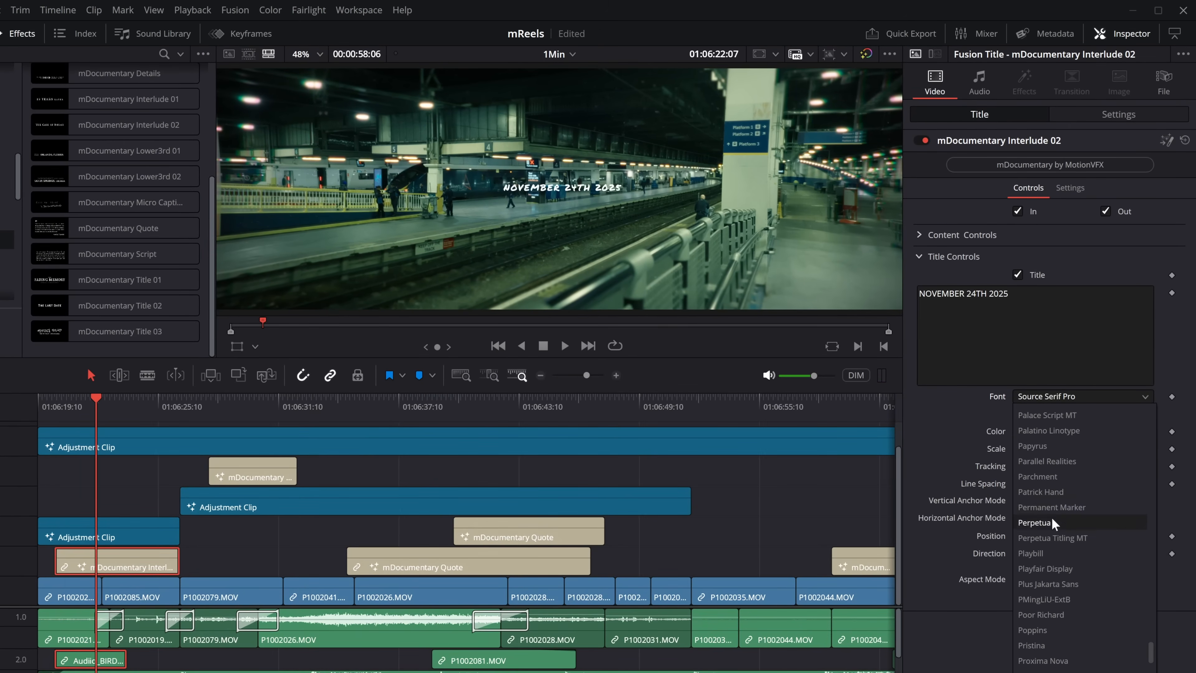
pyautogui.scroll(10, 1055, 603)
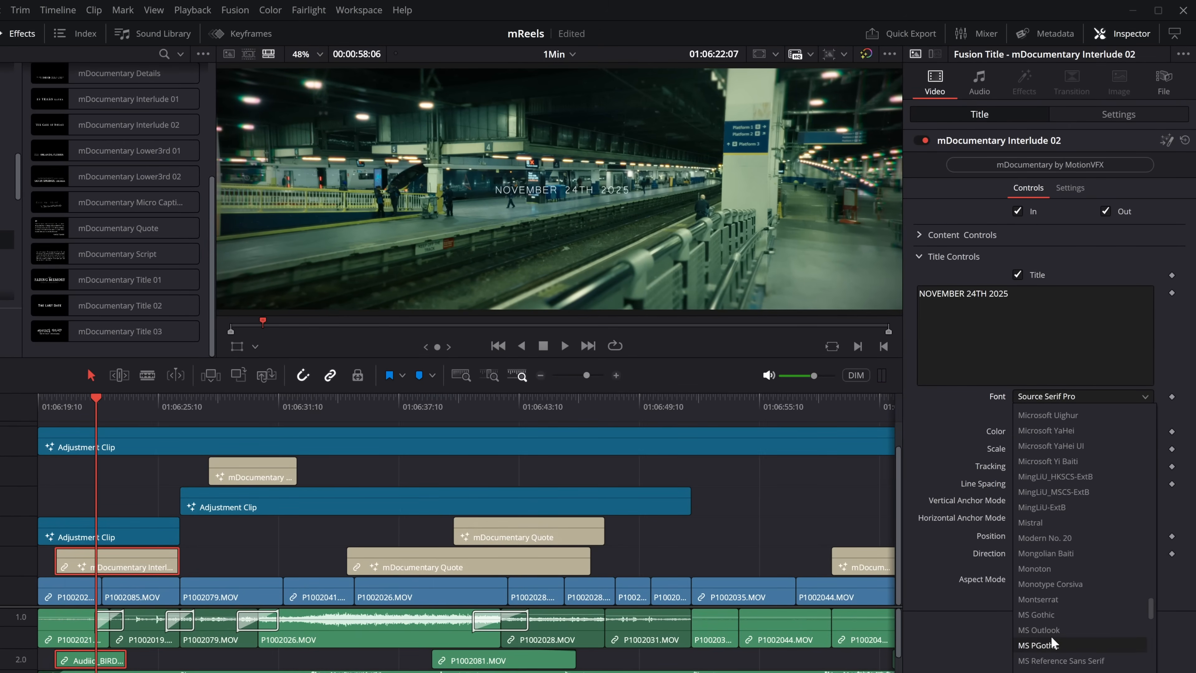
pyautogui.scroll(-5, 1043, 612)
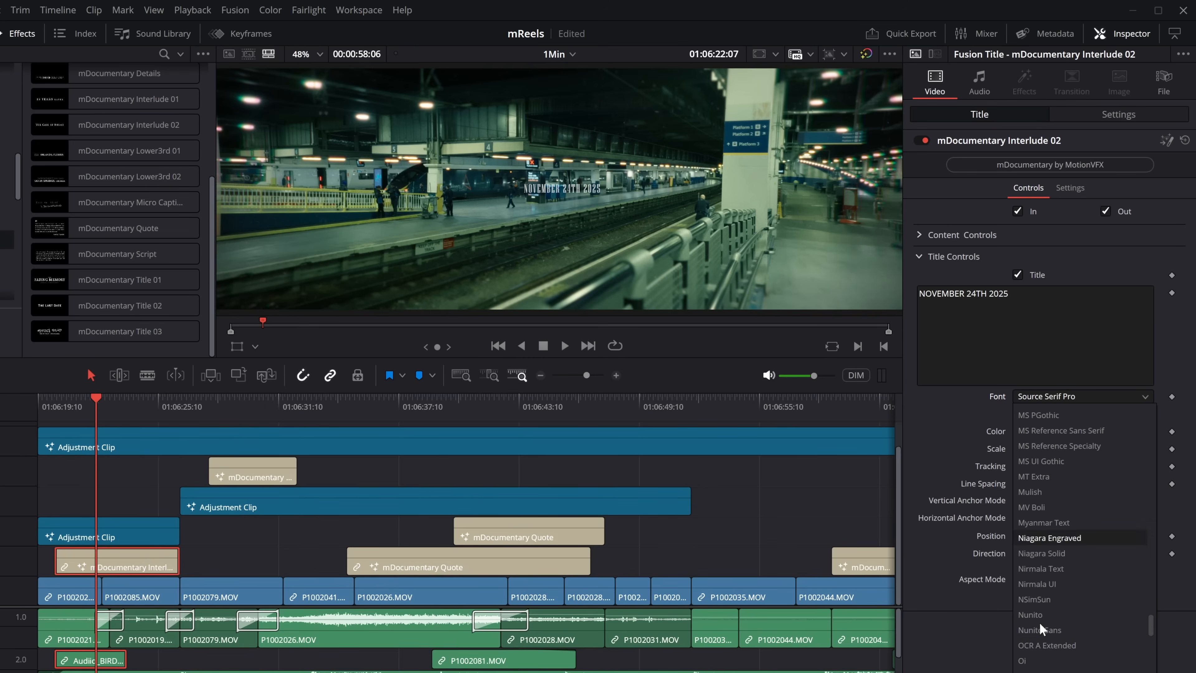
pyautogui.click(1035, 661)
pyautogui.moveTo(1021, 450); pyautogui.dragTo(1034, 449)
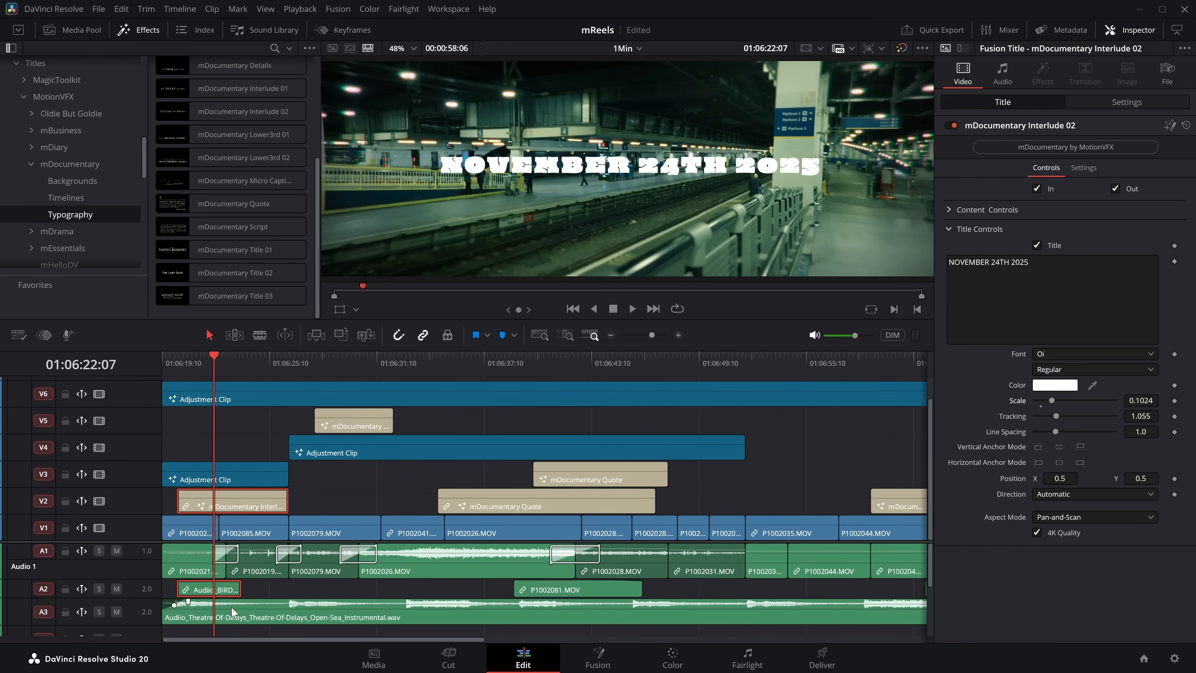
# Disable the Open-Sea music clip on A3 and place the Feels-So-Good instrumental on A4 from the timeline's start.
pyautogui.click(229, 612)
pyautogui.click(73, 35)
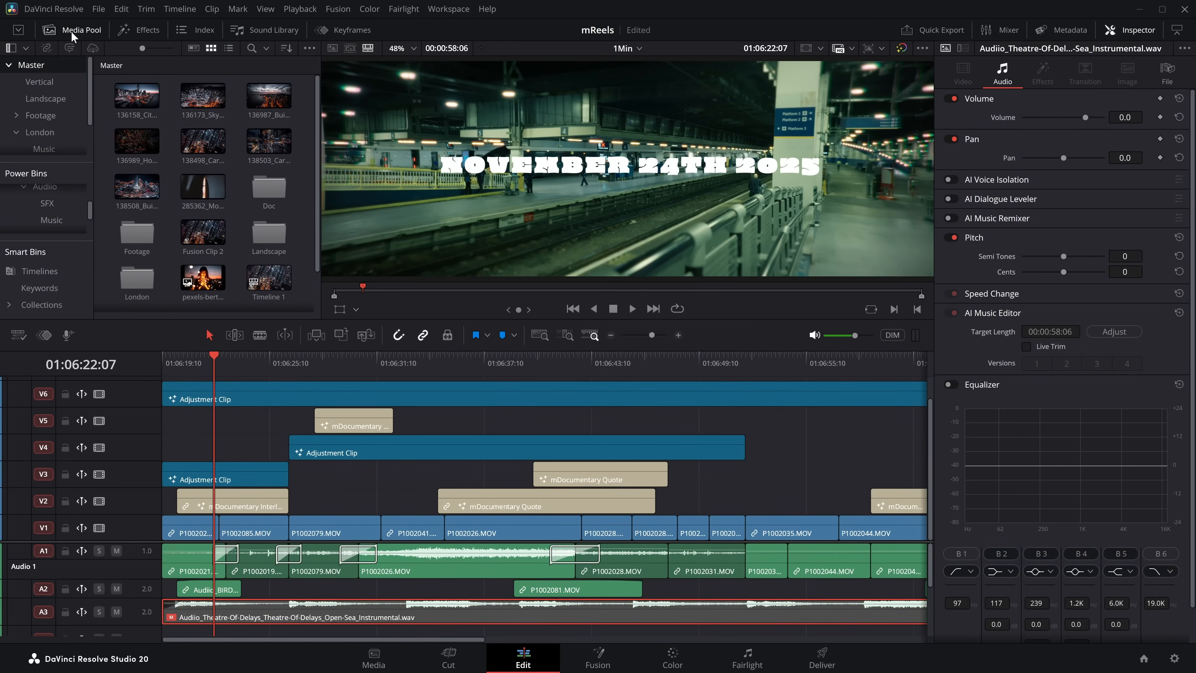
pyautogui.click(51, 84)
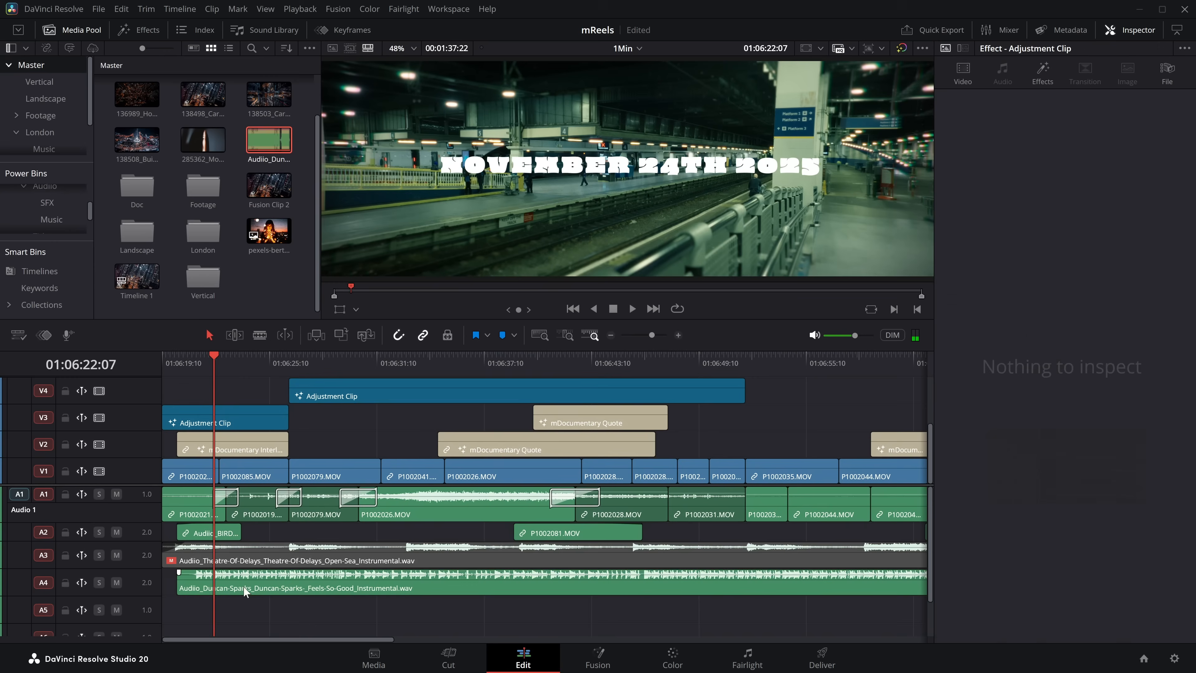
pyautogui.moveTo(245, 590); pyautogui.dragTo(233, 593)
# Play the timeline from 01:06:19:10 to check the restyled title with the replacement music.
pyautogui.moveTo(189, 367); pyautogui.dragTo(147, 379)
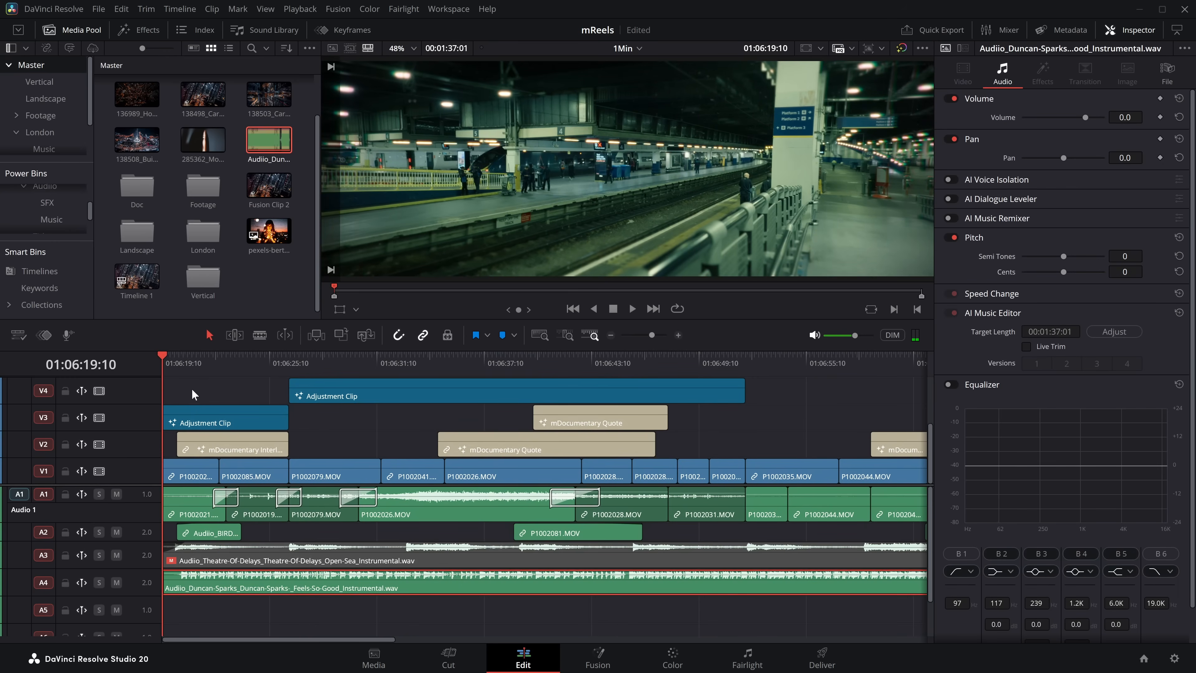
pyautogui.press('space')
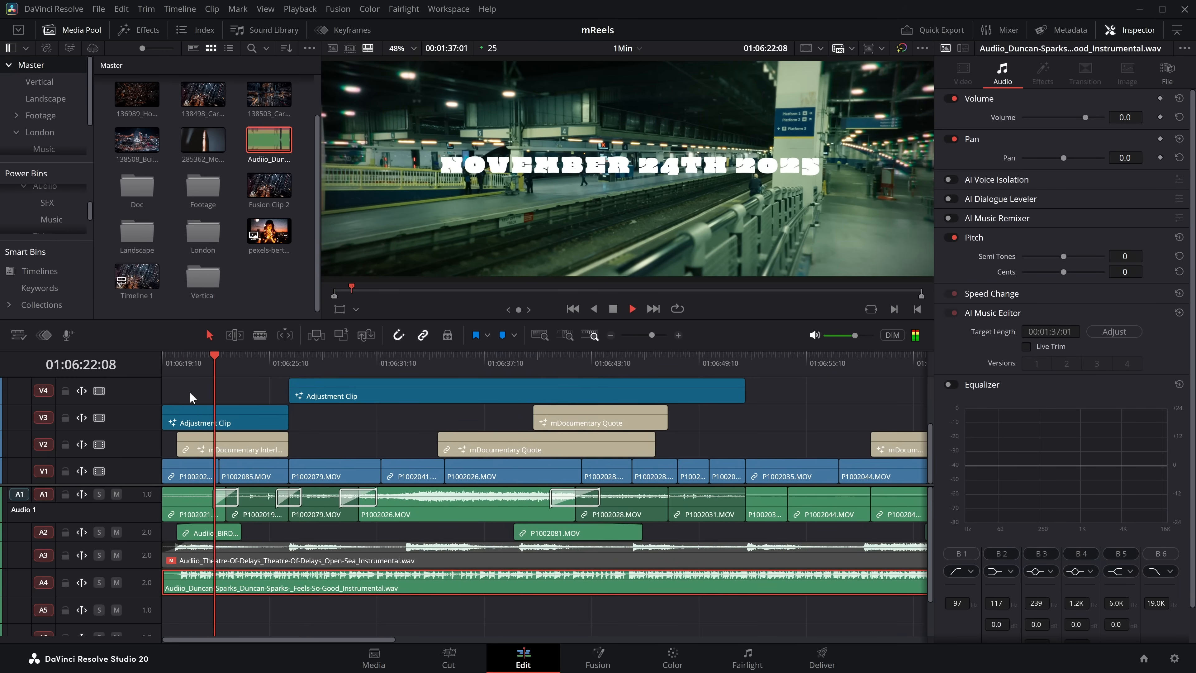
pyautogui.press('space')
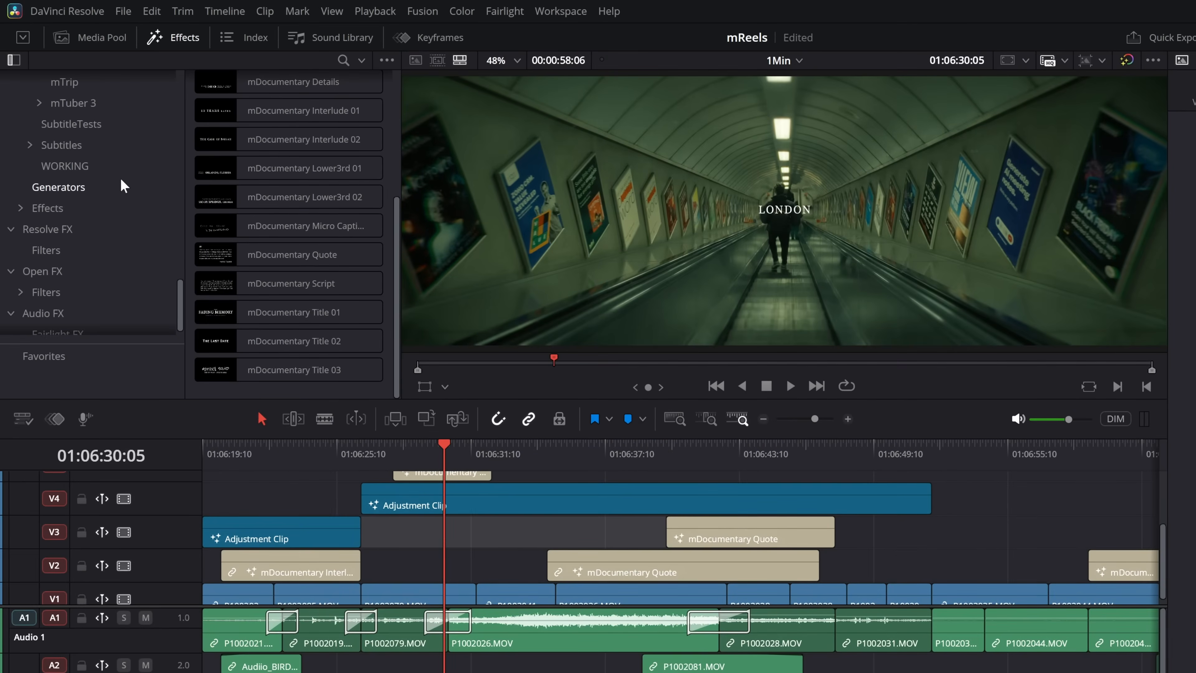
# Browse the MotionVFX effects to the mDocumentary pack and list its Freeze Frames effects.
pyautogui.scroll(-1, 71, 196)
pyautogui.click(21, 193)
pyautogui.click(30, 236)
pyautogui.scroll(-3, 109, 243)
pyautogui.click(46, 187)
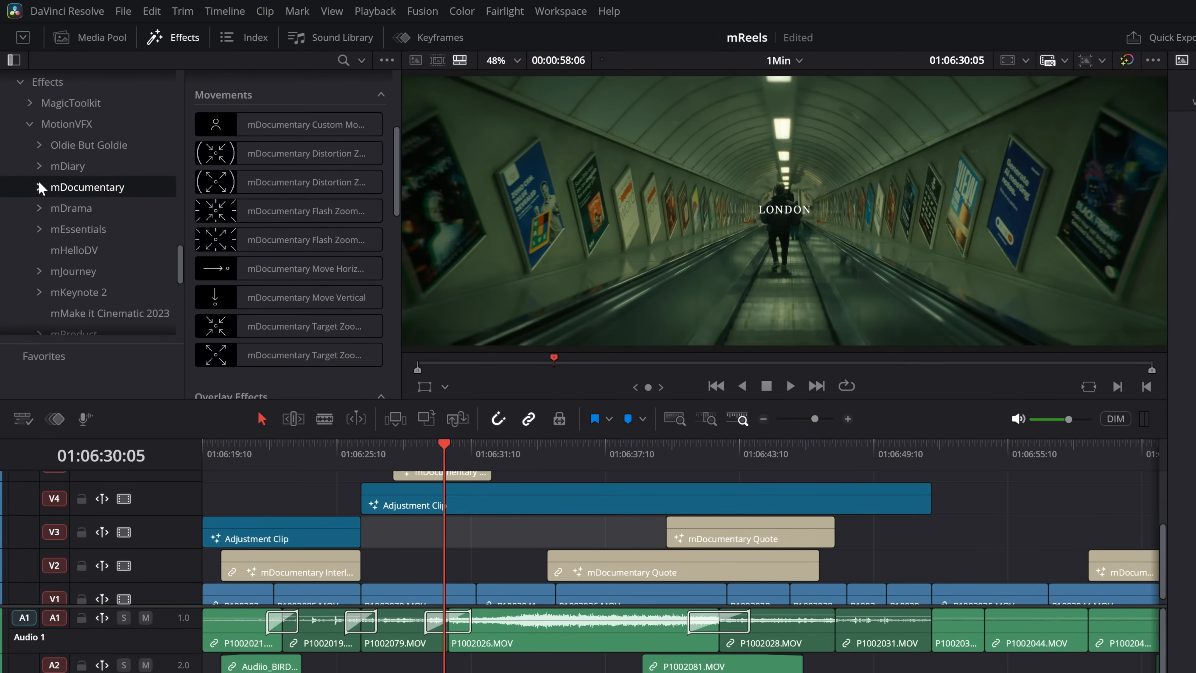
pyautogui.click(39, 187)
pyautogui.click(99, 210)
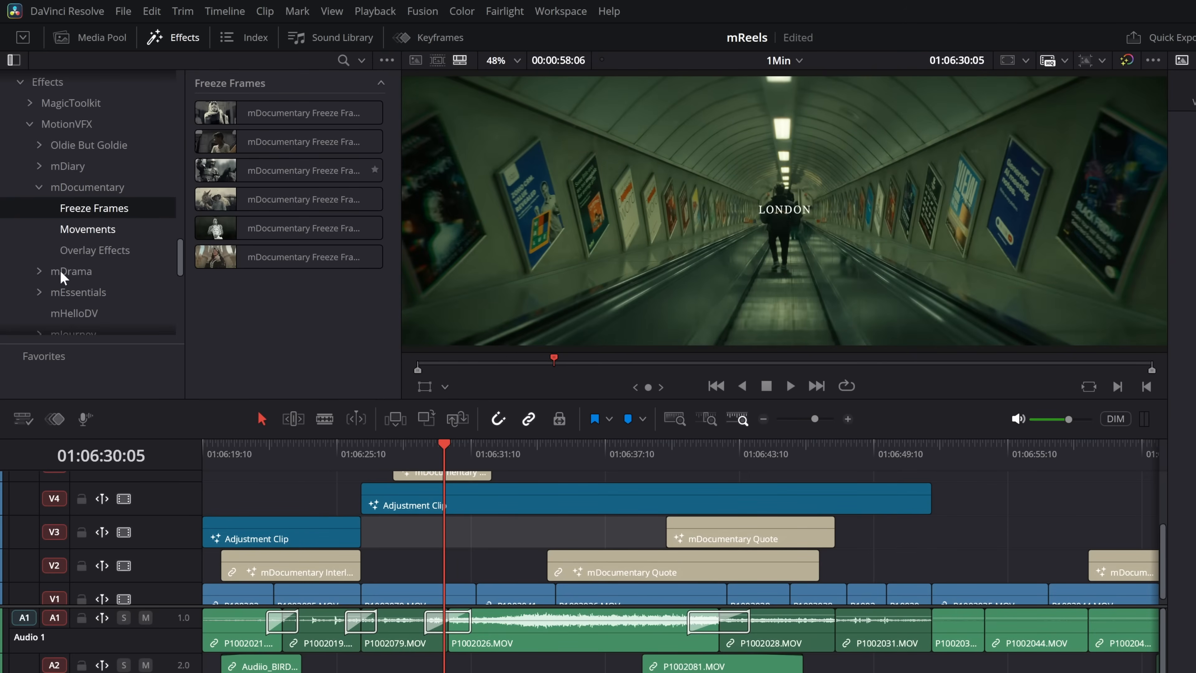
# List the mDocumentary Movements effects and play the section under the V4 adjustment clip from 01:06:32:23.
pyautogui.click(94, 230)
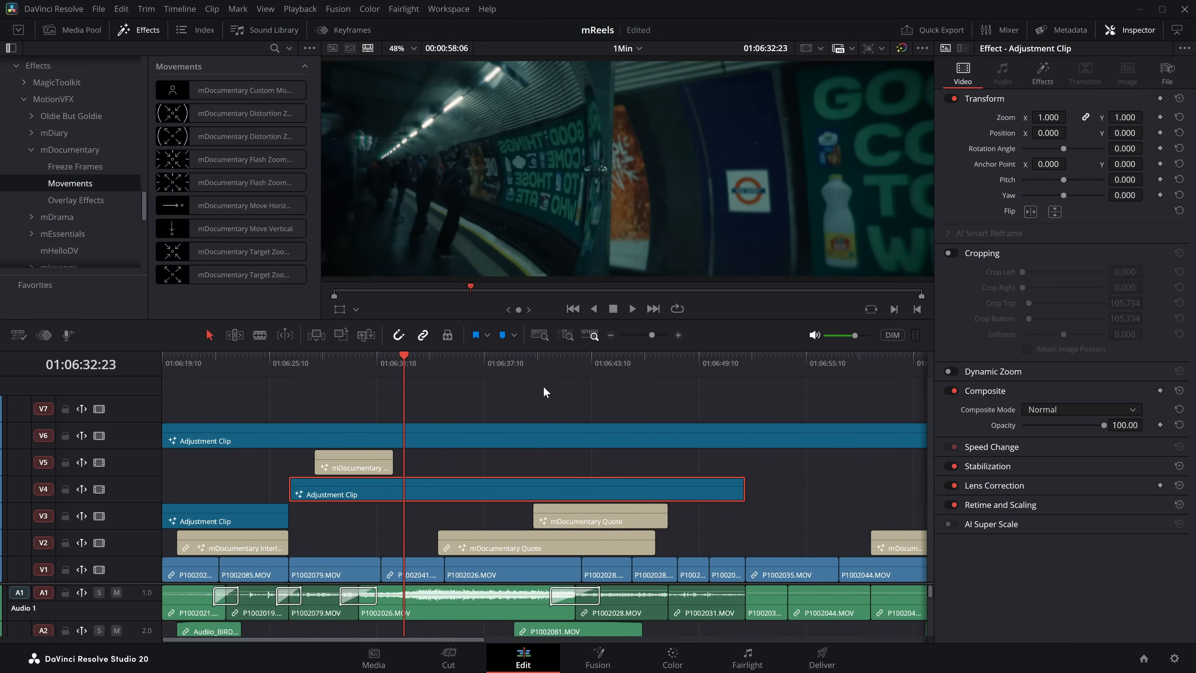
pyautogui.press('space')
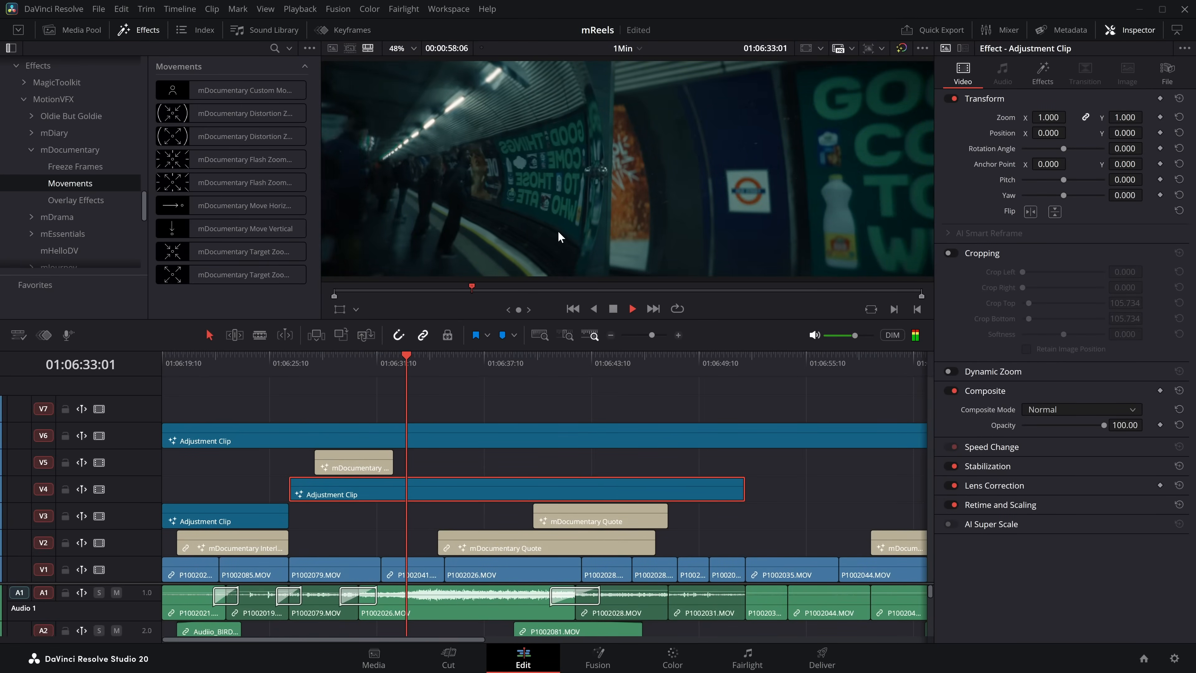
pyautogui.press('space')
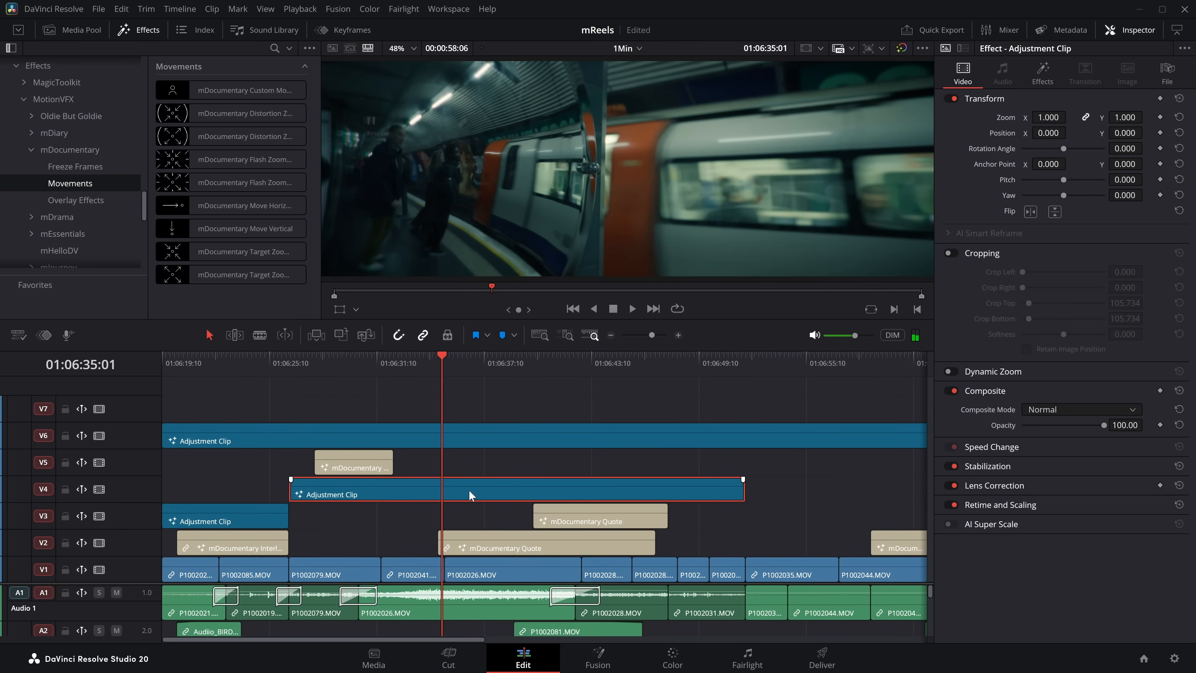
# Replace the Distortion Zoom In effect on the V4 adjustment clip with mDocumentary Move Horizontal and play the clip from its start.
pyautogui.click(1041, 71)
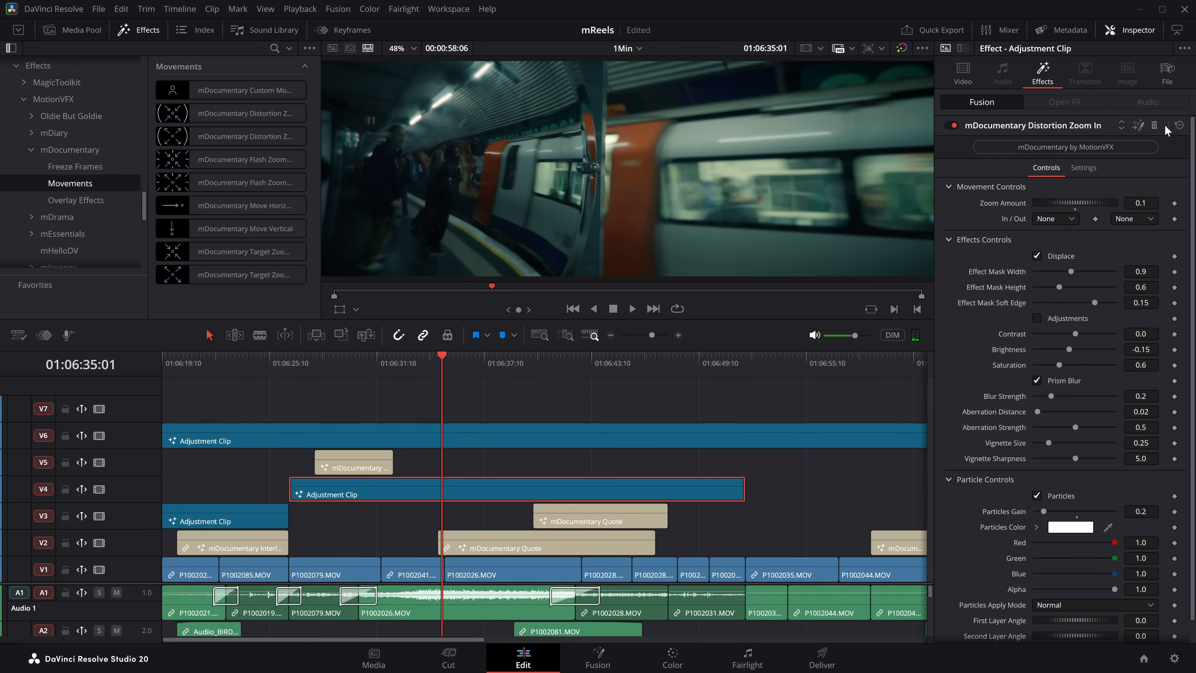
pyautogui.click(1154, 124)
pyautogui.moveTo(258, 212); pyautogui.dragTo(360, 495)
pyautogui.click(292, 362)
pyautogui.press('space')
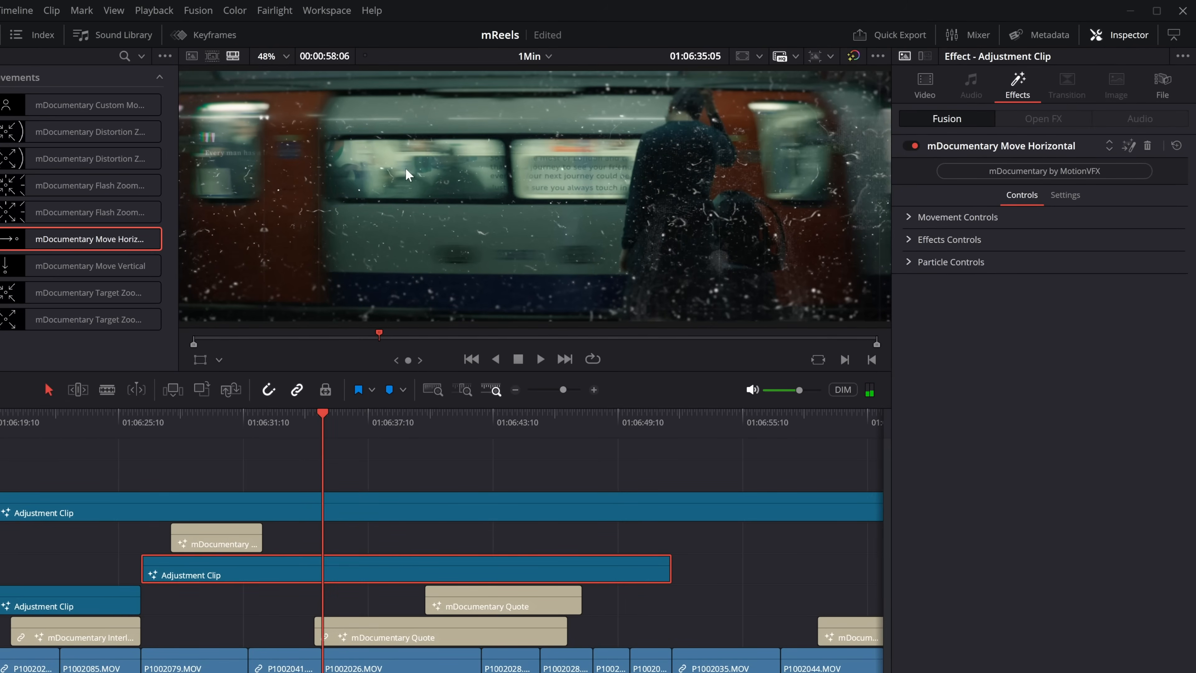
# Set the Move Horizontal effect's Particles Gain to 0.31 and expand its Effects Controls and Movement Controls.
pyautogui.click(908, 261)
pyautogui.moveTo(1058, 299); pyautogui.dragTo(1025, 298)
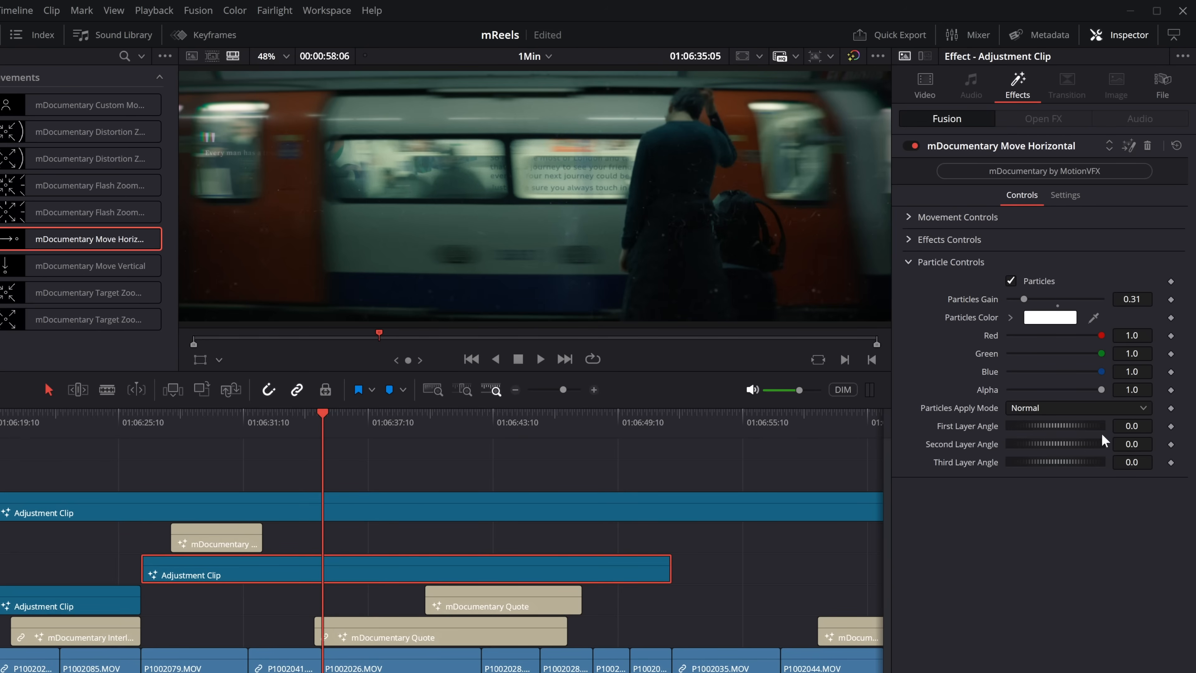
pyautogui.moveTo(1036, 443); pyautogui.dragTo(1043, 442)
pyautogui.click(908, 239)
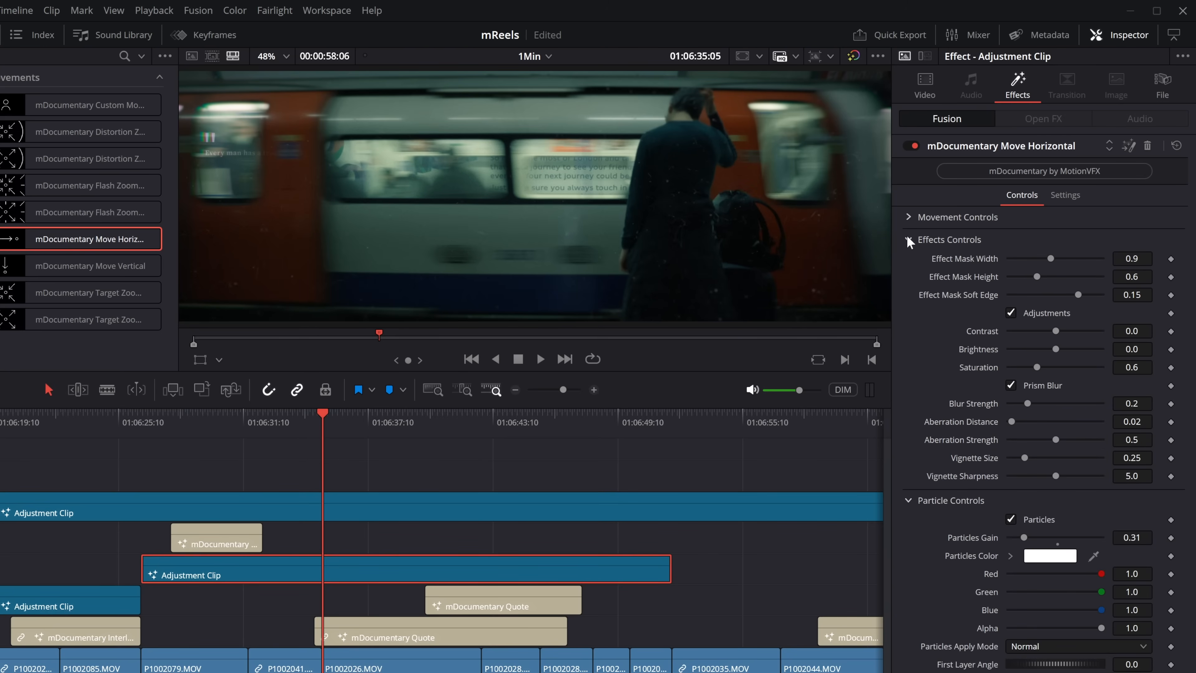
pyautogui.click(908, 217)
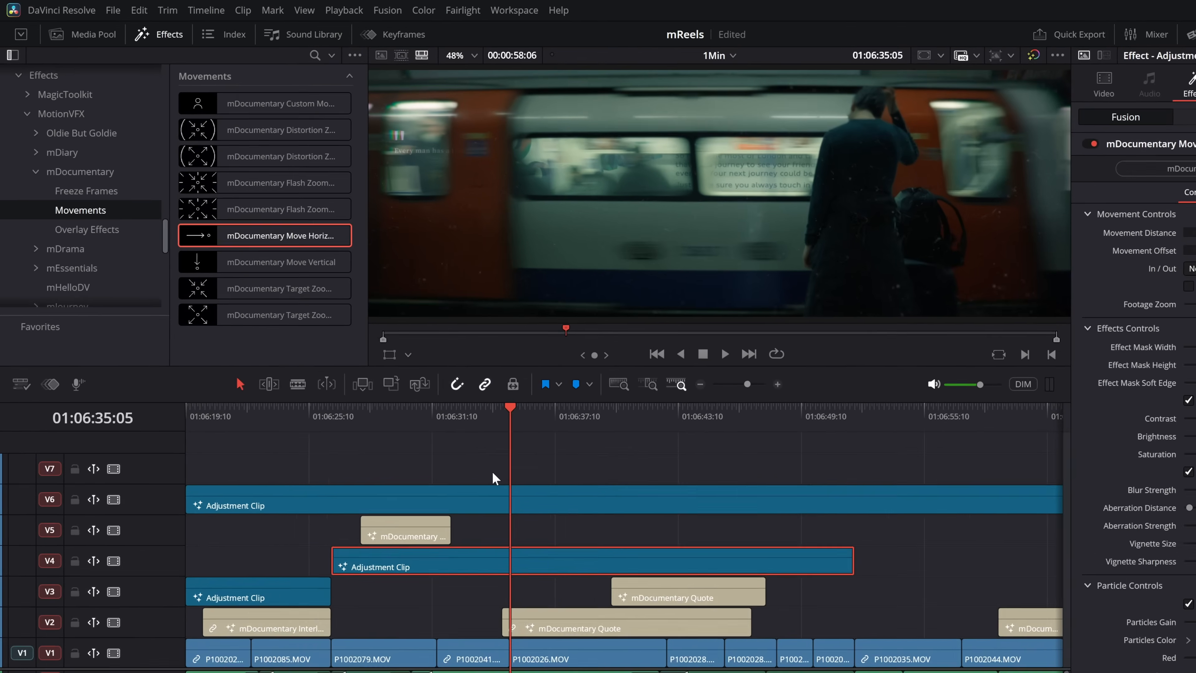
# List the mDocumentary Overlay Effects and show the Blurring effect settings of the adjustment clip on V6.
pyautogui.click(75, 199)
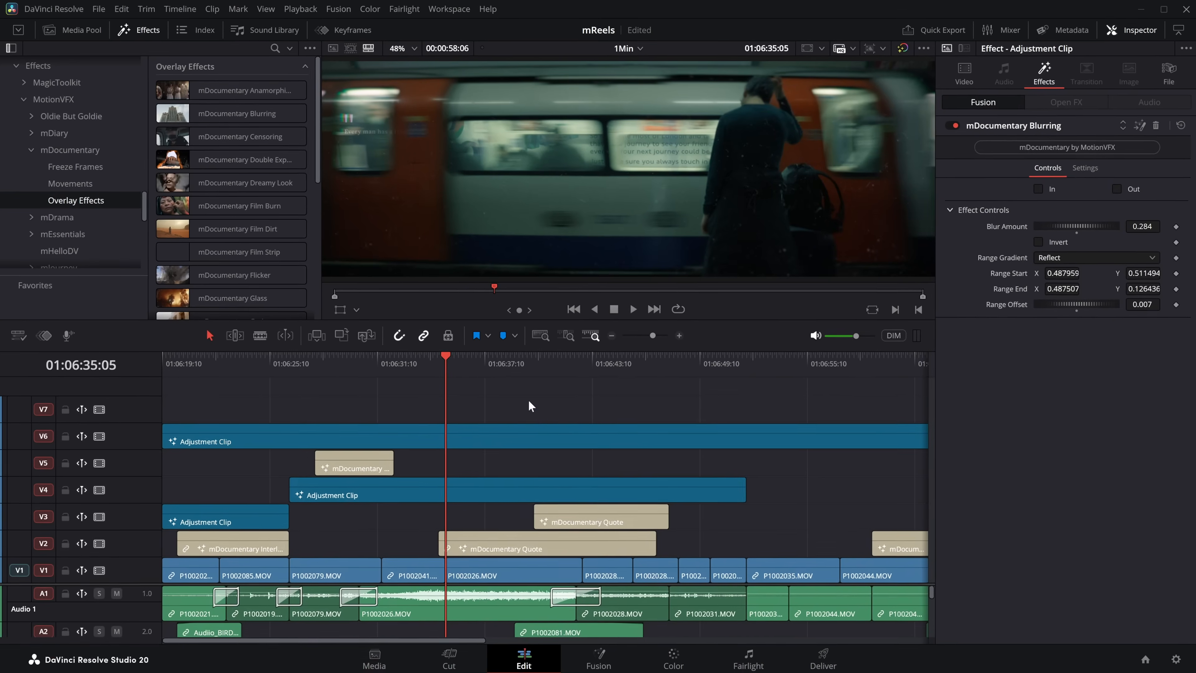
pyautogui.click(598, 506)
pyautogui.click(621, 547)
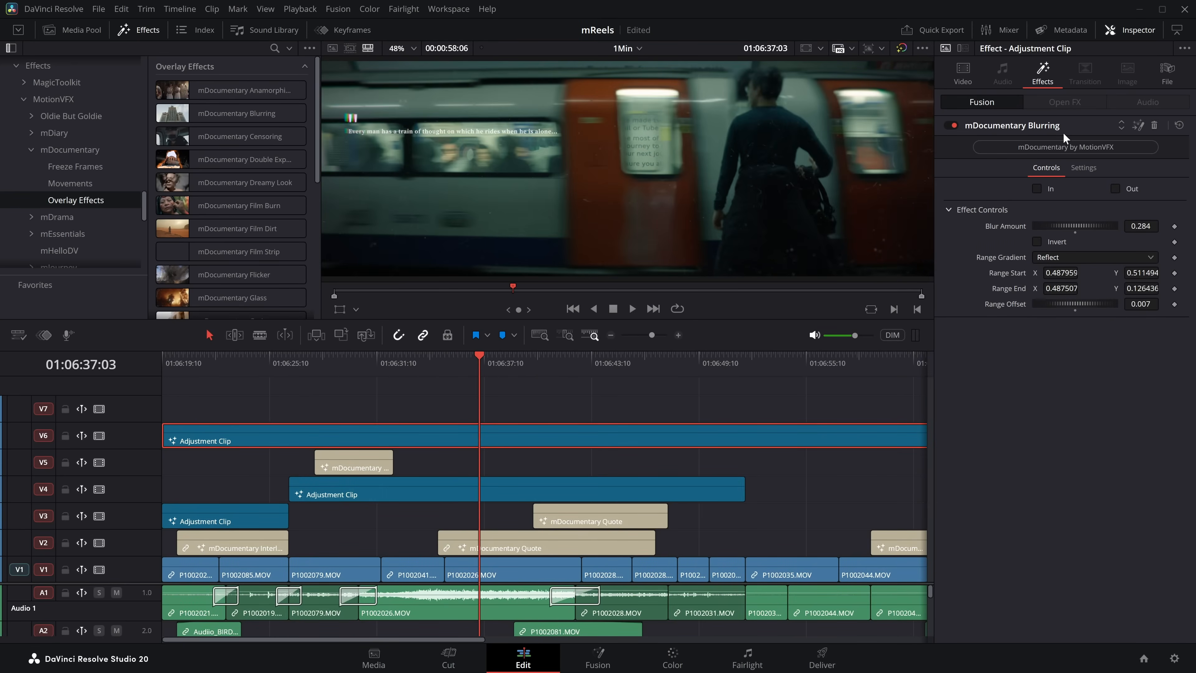
# Compare the frame at 01:06:20:20 with the V6 adjustment clip's mDocumentary Blurring effect turned off and on.
pyautogui.moveTo(235, 373); pyautogui.dragTo(187, 372)
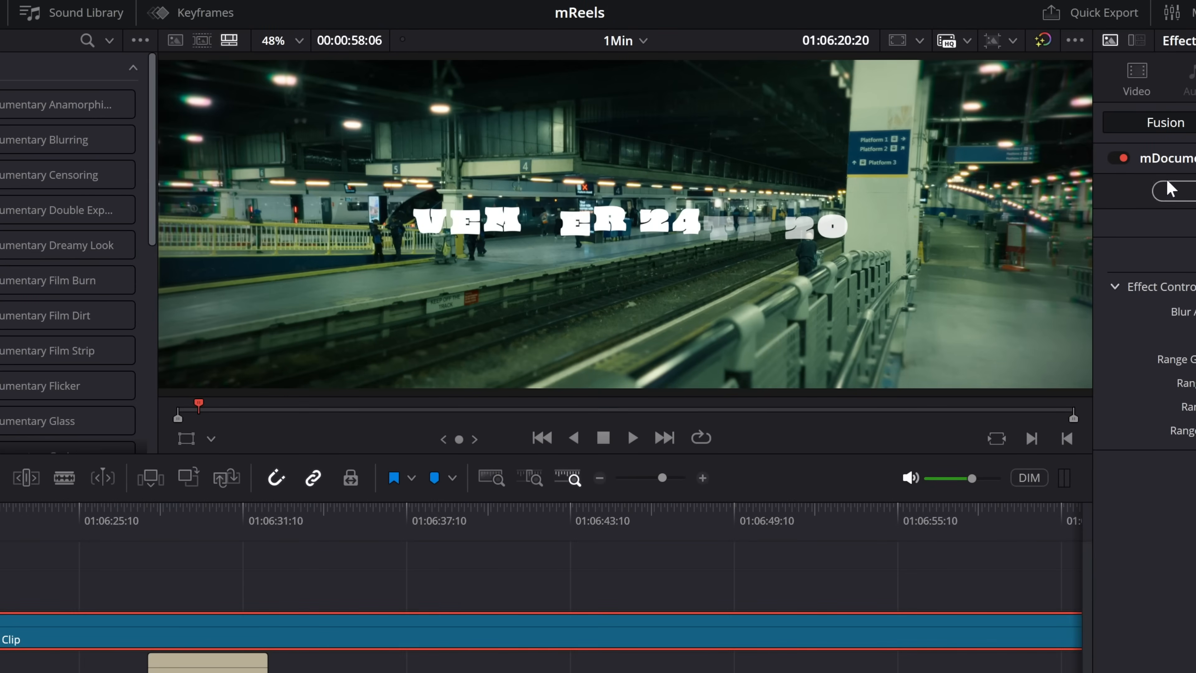
pyautogui.click(1121, 158)
pyautogui.click(1120, 158)
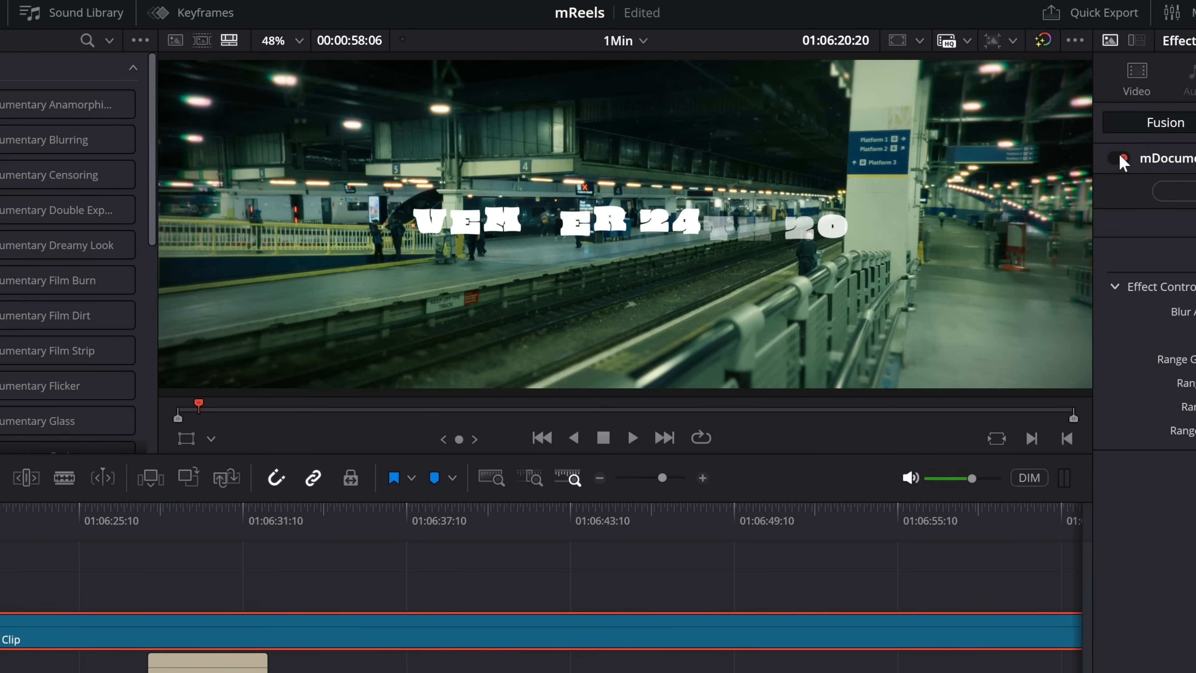
pyautogui.click(1121, 158)
pyautogui.click(1120, 158)
# Examine the Blurring effect at 100% viewer zoom around the platform signs, the railings and the track edge.
pyautogui.scroll(2, 275, 104)
pyautogui.scroll(3, 275, 103)
pyautogui.moveTo(716, 212); pyautogui.dragTo(328, 246)
pyautogui.moveTo(860, 211); pyautogui.dragTo(332, 156)
pyautogui.moveTo(739, 125); pyautogui.dragTo(376, 165)
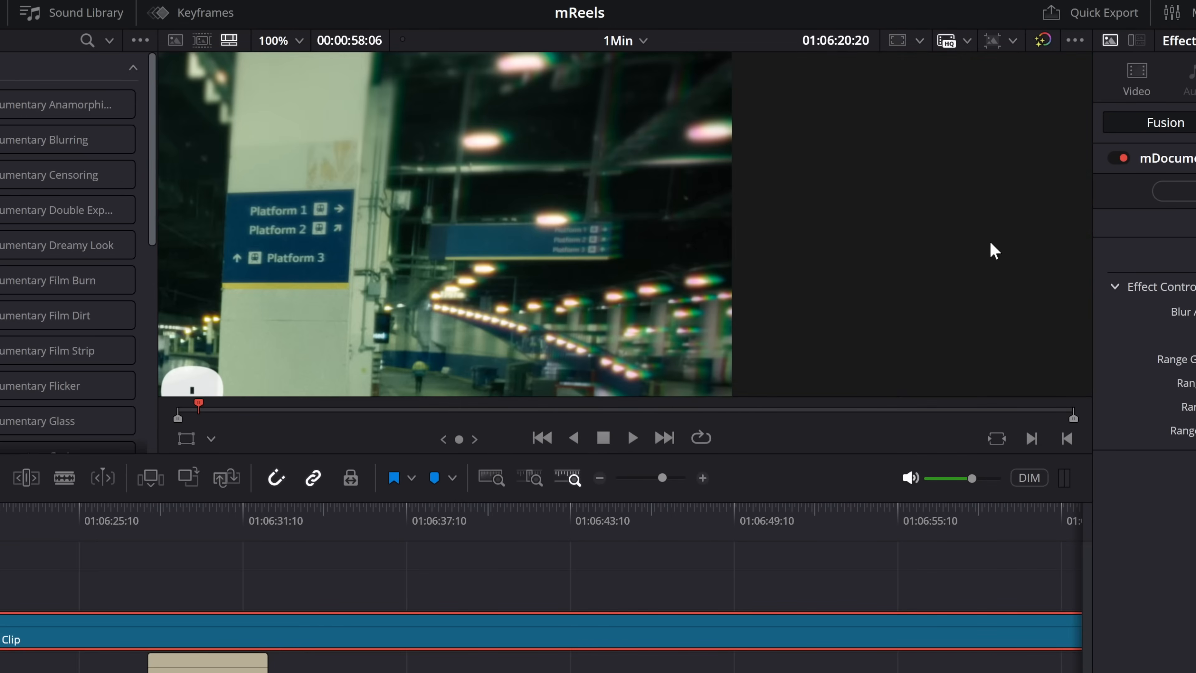
pyautogui.moveTo(442, 304); pyautogui.dragTo(461, 167)
pyautogui.moveTo(318, 364); pyautogui.dragTo(472, 136)
pyautogui.moveTo(334, 251); pyautogui.dragTo(425, 182)
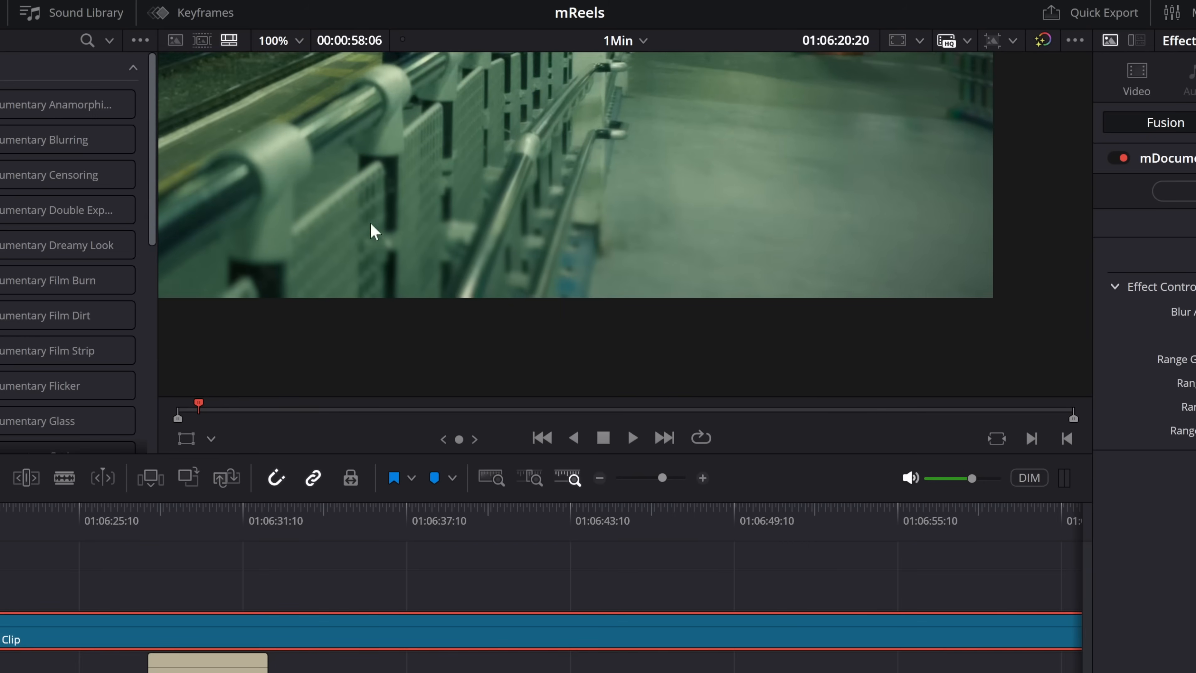
pyautogui.moveTo(371, 230); pyautogui.dragTo(725, 246)
pyautogui.moveTo(363, 224); pyautogui.dragTo(718, 223)
pyautogui.moveTo(566, 241); pyautogui.dragTo(473, 283)
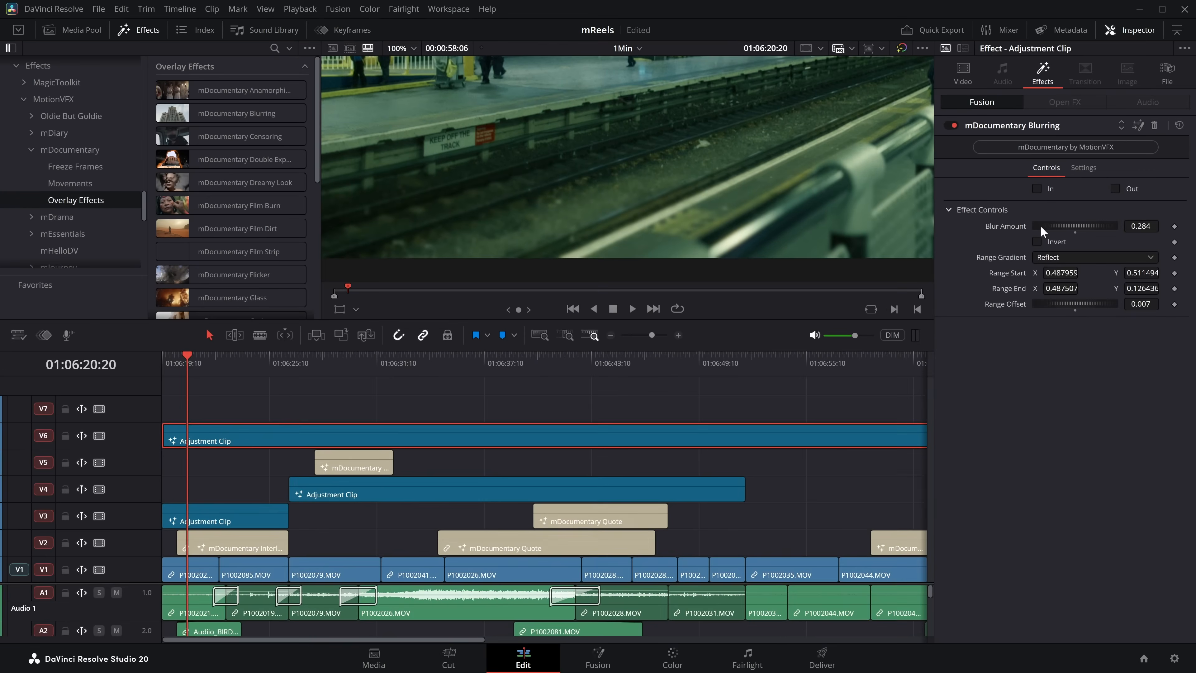
pyautogui.moveTo(1089, 244); pyautogui.dragTo(1043, 223)
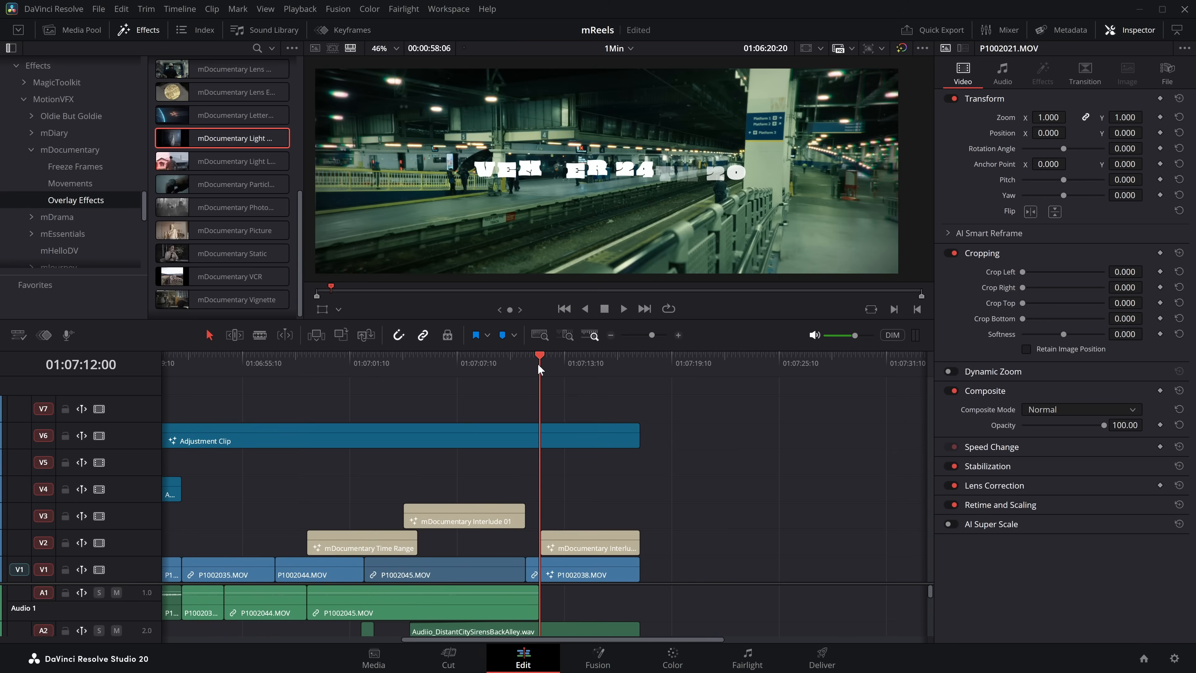
# Compare clip P1002038.MOV at 01:07:11:21 with its mDocumentary Anamorphic Effect turned off and on.
pyautogui.moveTo(534, 369); pyautogui.dragTo(536, 364)
pyautogui.click(569, 575)
pyautogui.click(1048, 70)
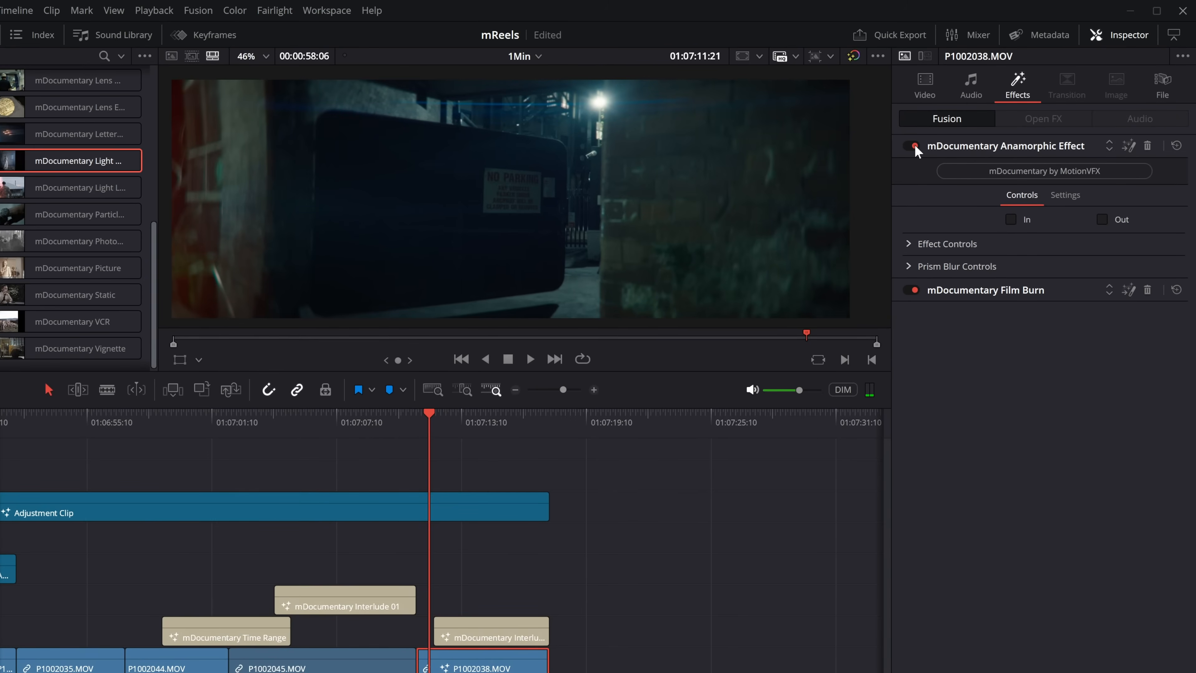
pyautogui.click(913, 146)
pyautogui.click(914, 146)
pyautogui.click(914, 145)
pyautogui.click(913, 144)
# Compare P1002038.MOV with its mDocumentary Film Burn effect off and on, and play the shot from 01:07:11:21.
pyautogui.click(961, 288)
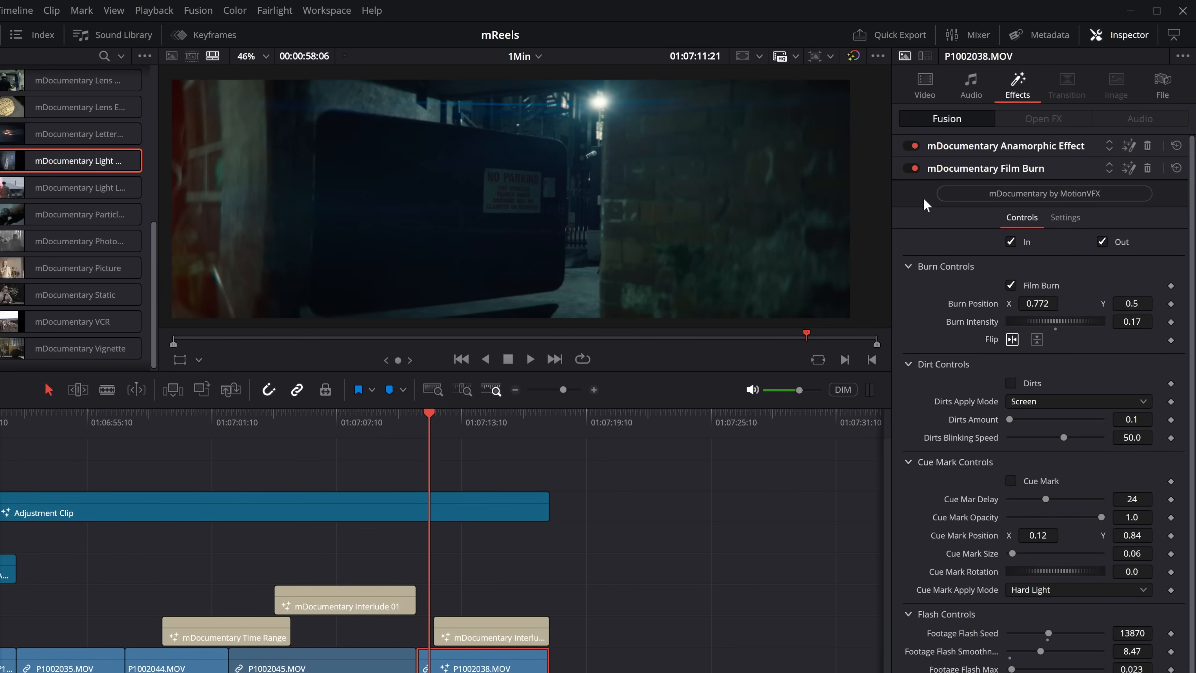
pyautogui.click(913, 169)
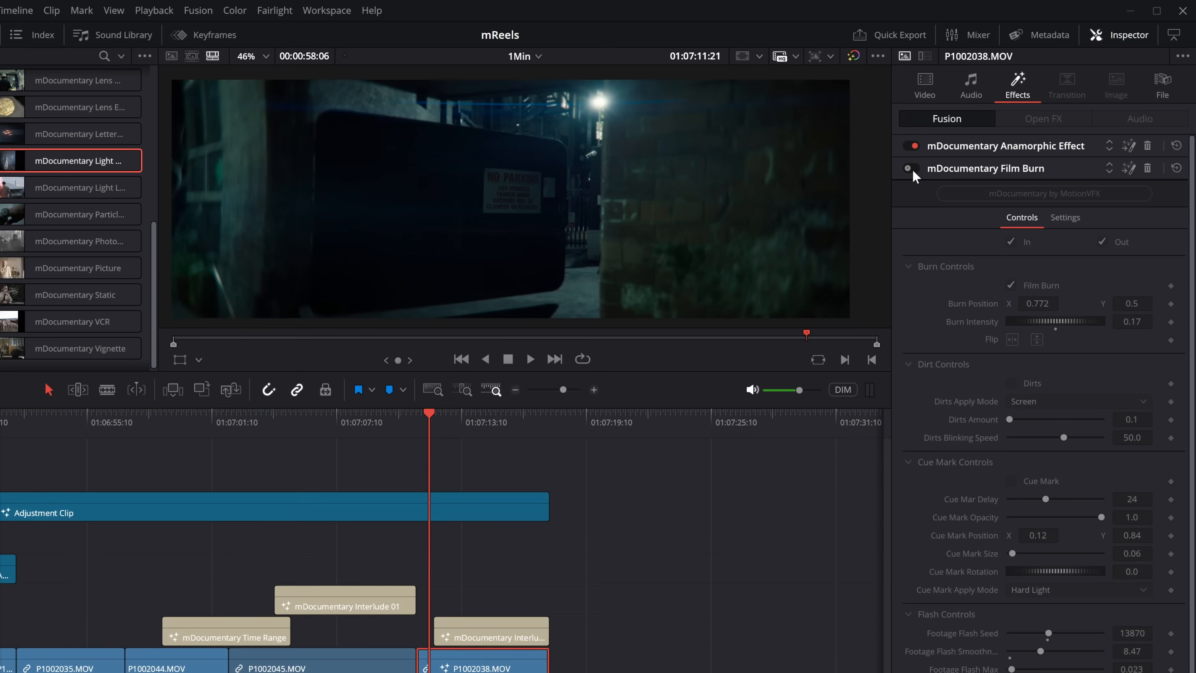
pyautogui.click(914, 169)
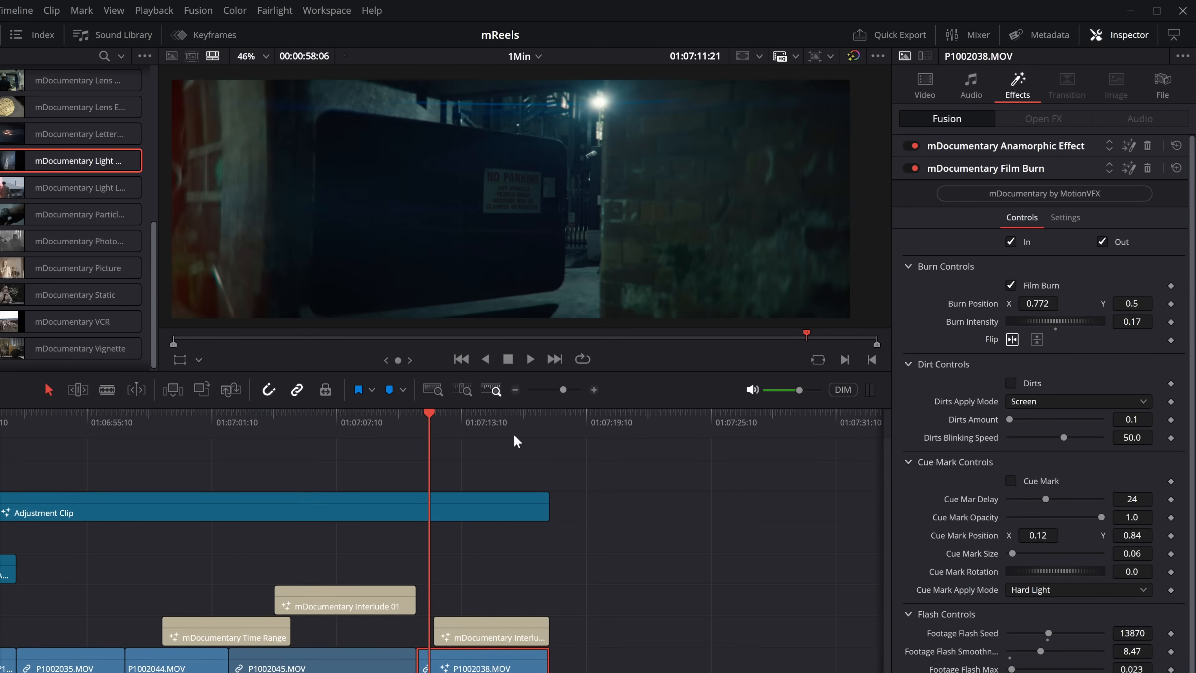
pyautogui.press('space')
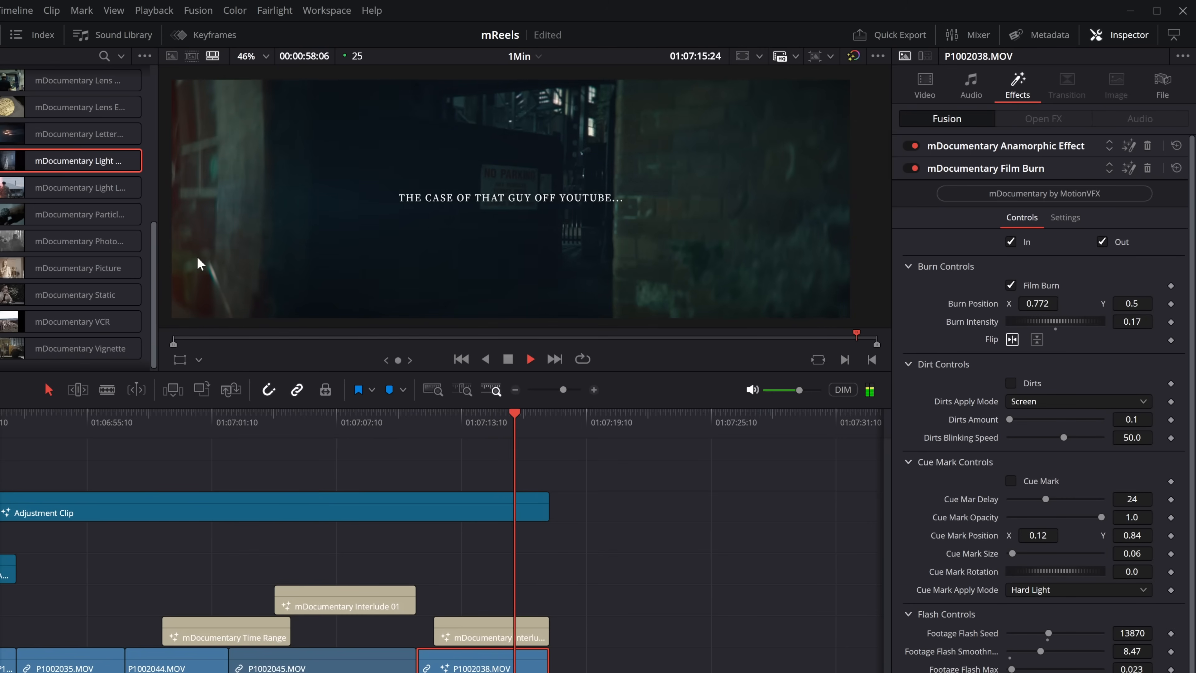
pyautogui.press('space')
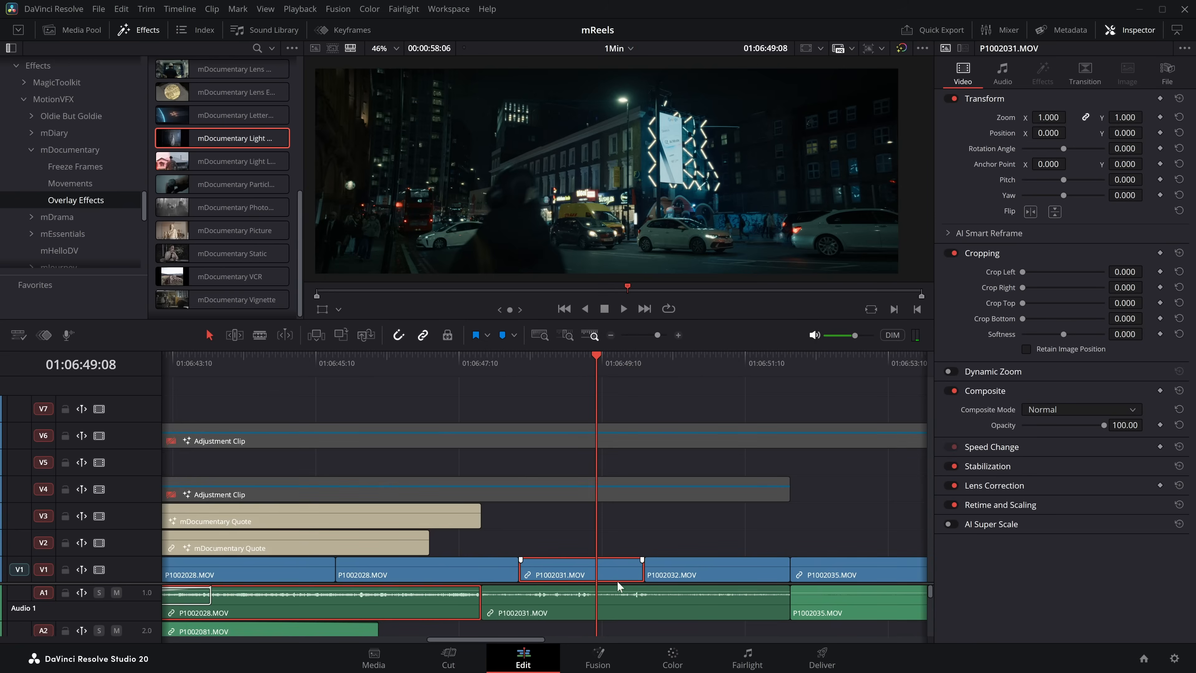
# Show the grade of clip P1002031.MOV on the Color page and spread out its nodes, placing node 06 below the chain.
pyautogui.click(674, 659)
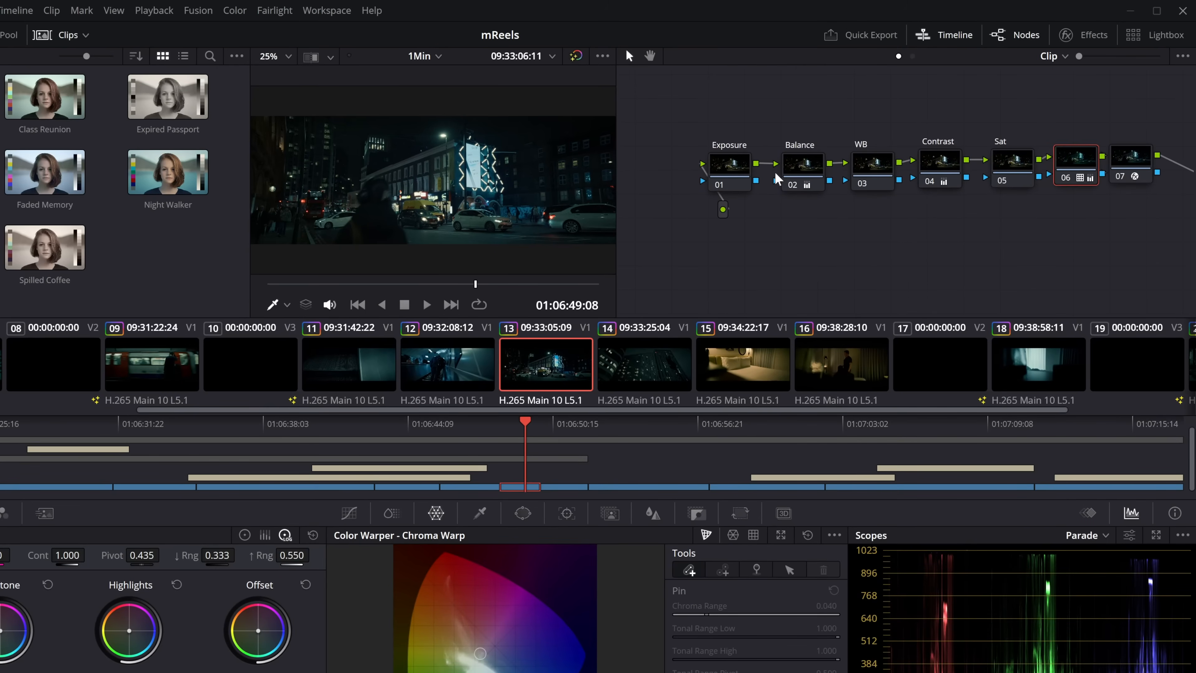
pyautogui.moveTo(673, 174); pyautogui.dragTo(811, 159)
pyautogui.moveTo(886, 174); pyautogui.dragTo(893, 156)
pyautogui.moveTo(946, 163); pyautogui.dragTo(945, 151)
pyautogui.moveTo(816, 147); pyautogui.dragTo(828, 124)
pyautogui.moveTo(945, 157); pyautogui.dragTo(943, 136)
pyautogui.moveTo(1012, 167); pyautogui.dragTo(995, 204)
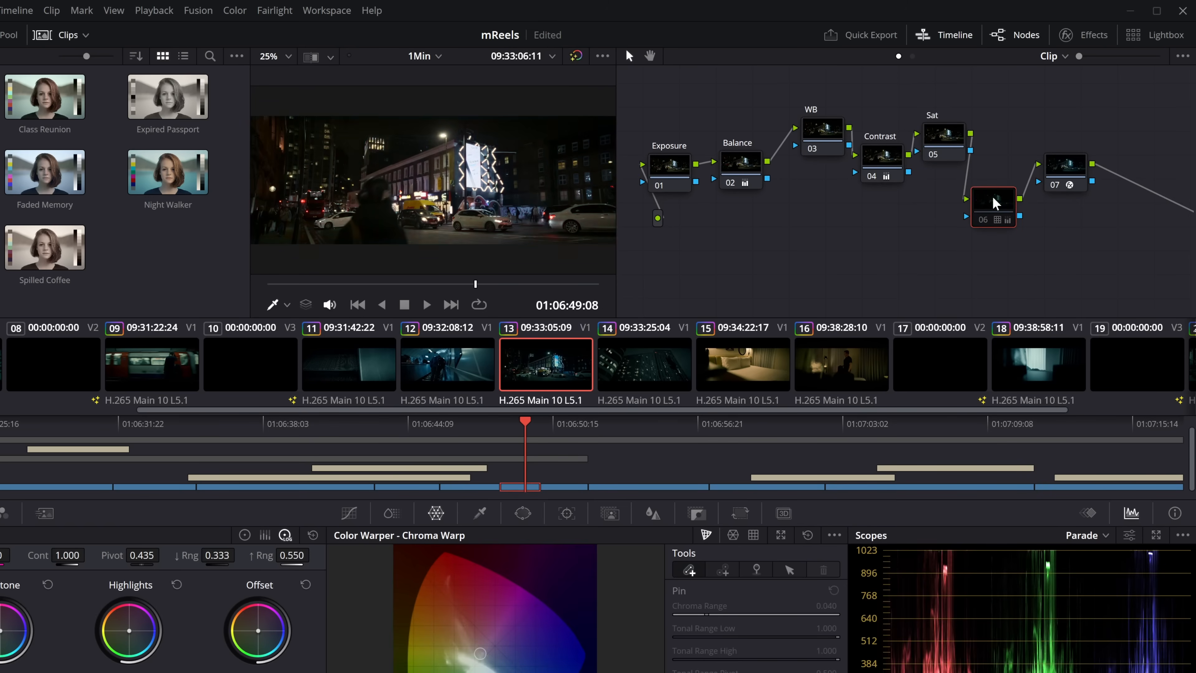
# Toggle node 06 to compare the look, and reset that node's grade.
pyautogui.hotkey('ctrl', 'd')
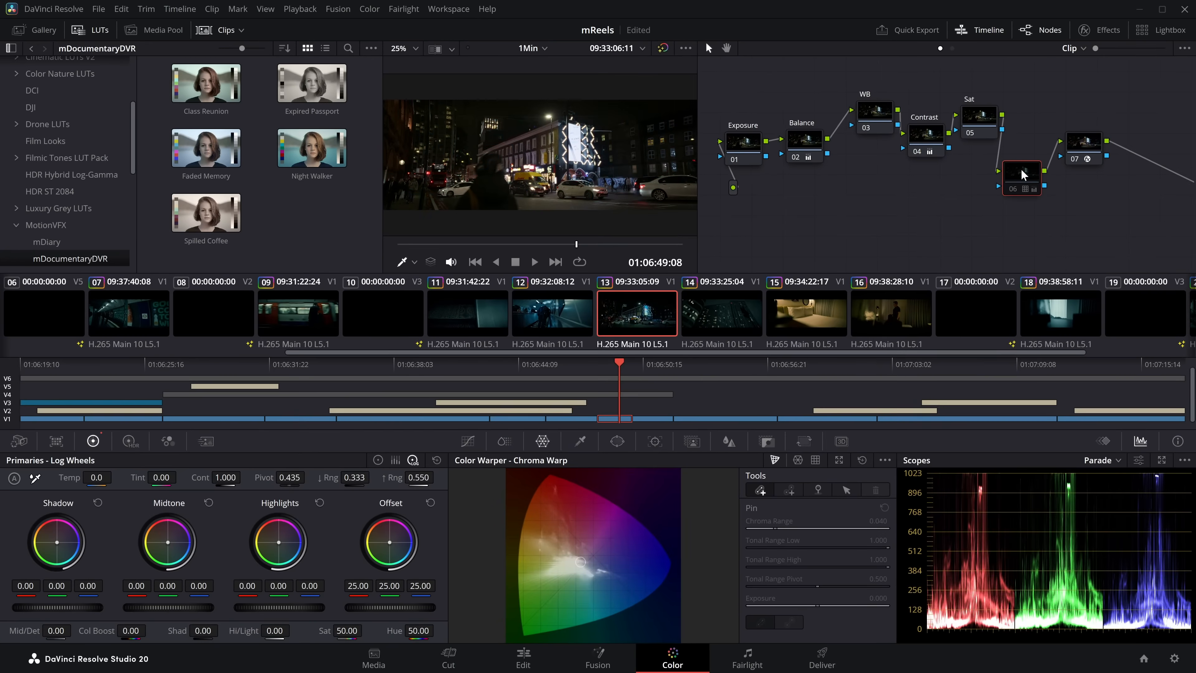
pyautogui.hotkey('ctrl', 'd')
pyautogui.hotkey('ctrl', 'd')
pyautogui.rightClick(1022, 176)
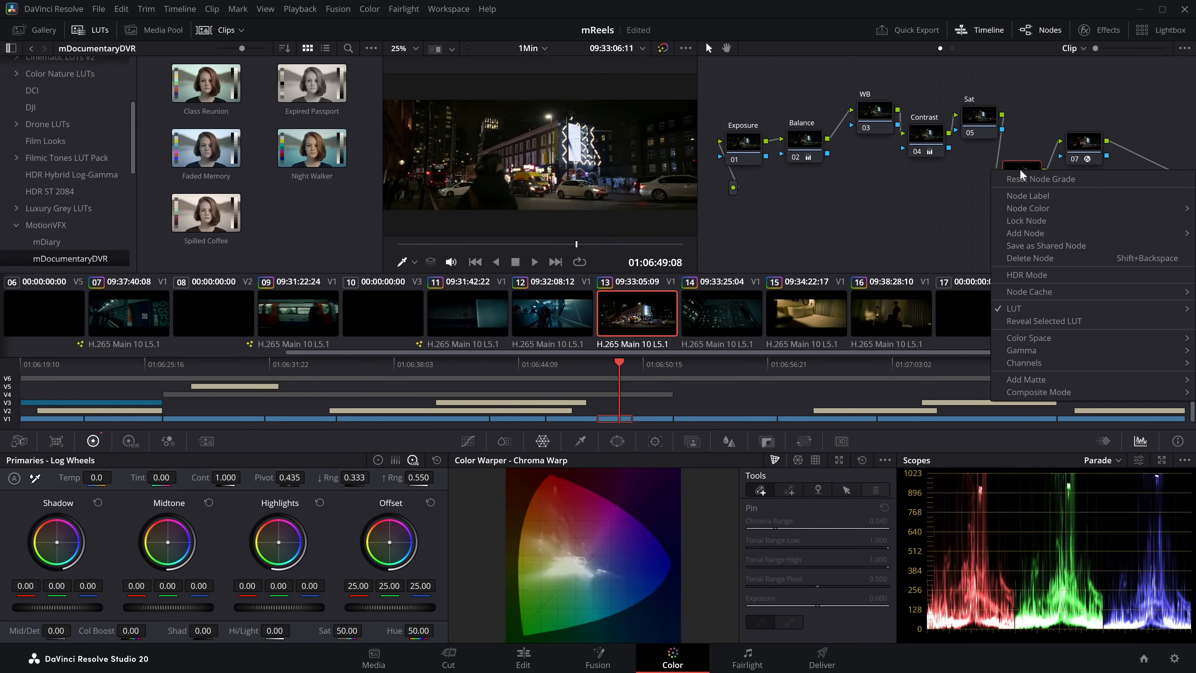
pyautogui.click(1028, 182)
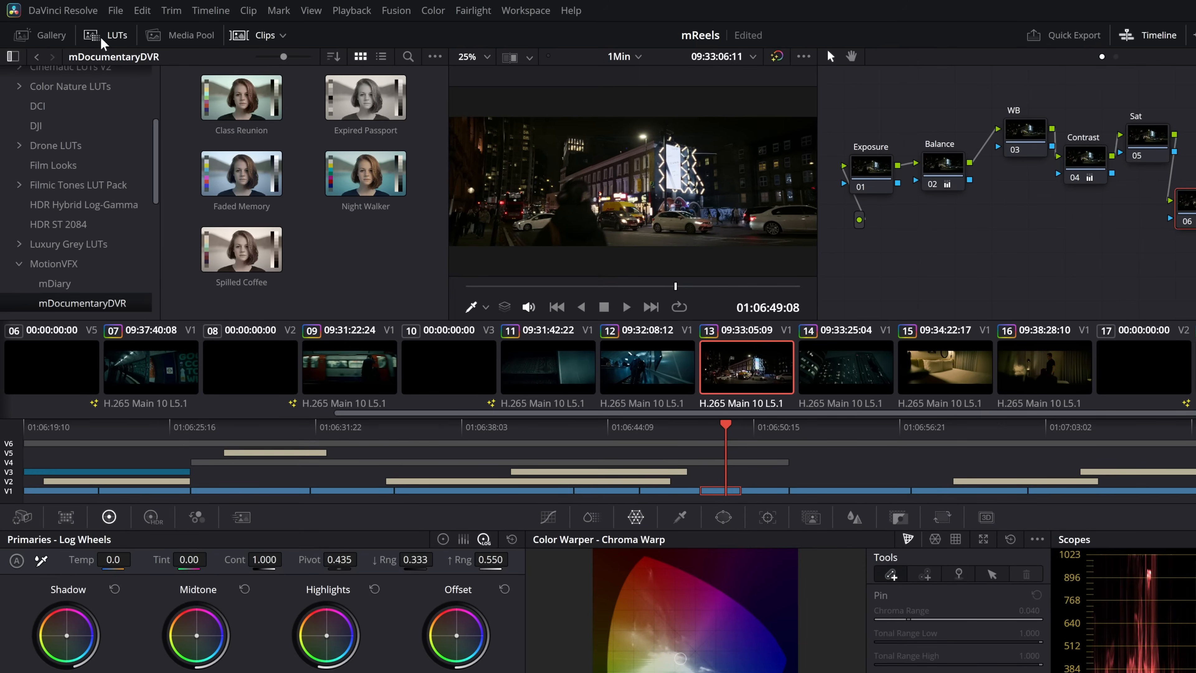
# Reopen the LUT library at its root and browse to the MotionVFX folder.
pyautogui.click(101, 39)
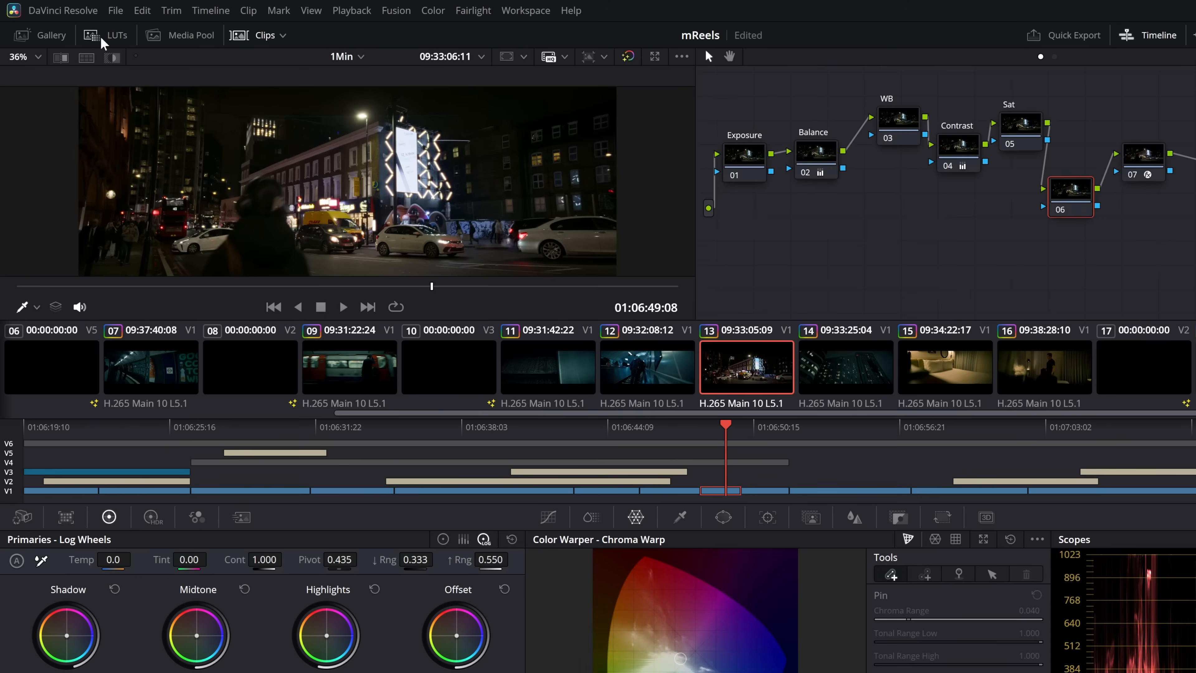
pyautogui.click(103, 39)
pyautogui.scroll(5, 97, 119)
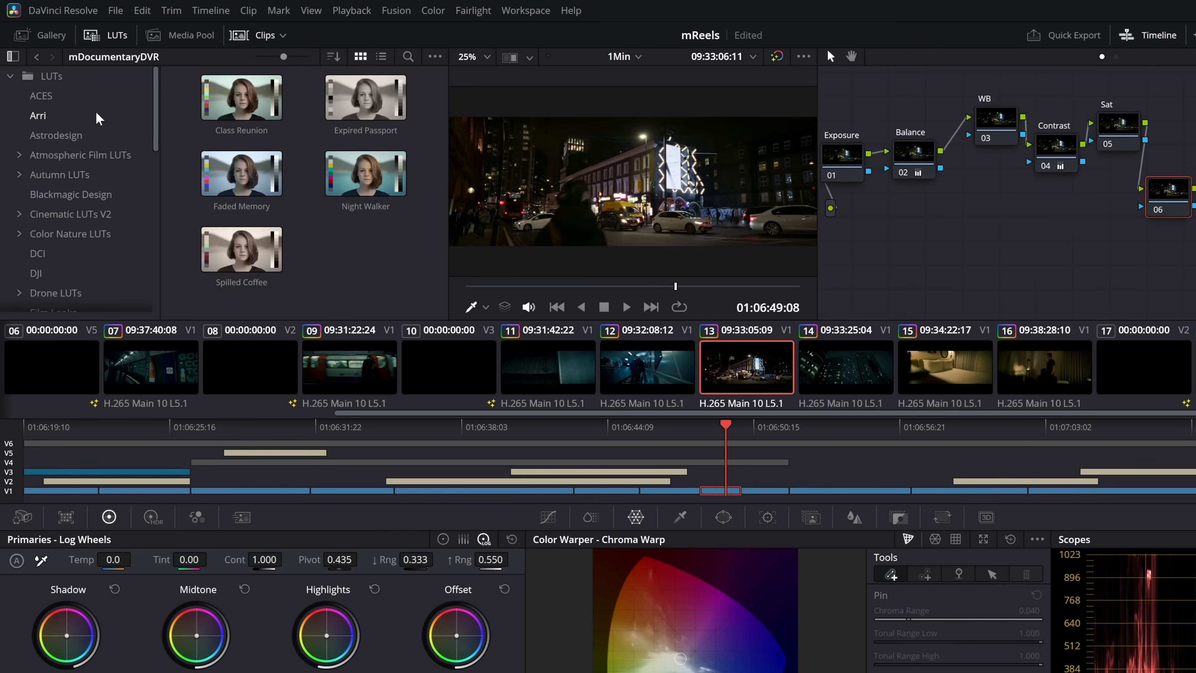
pyautogui.click(56, 78)
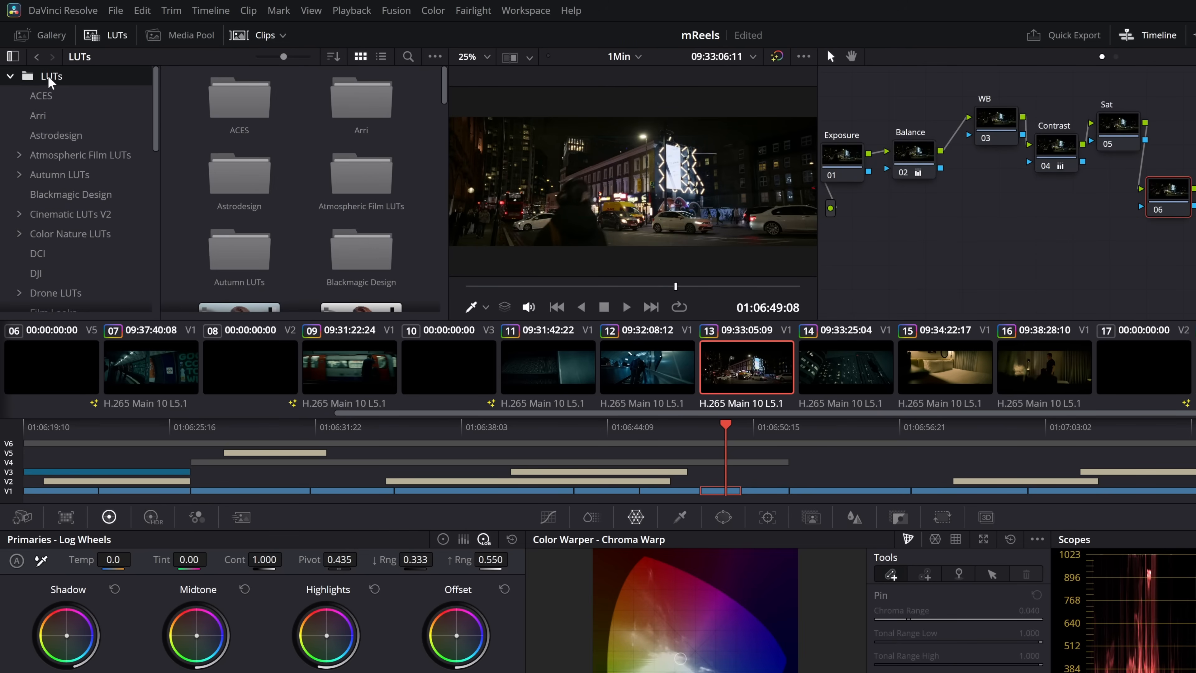
pyautogui.scroll(-10, 68, 98)
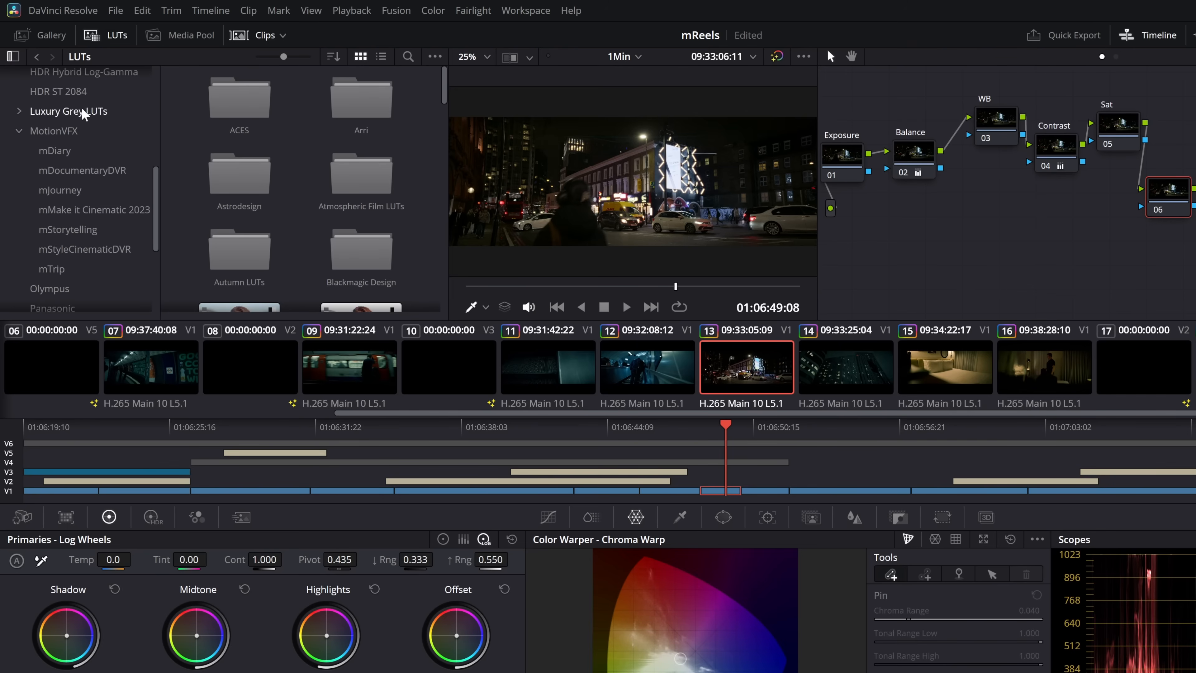
pyautogui.click(54, 131)
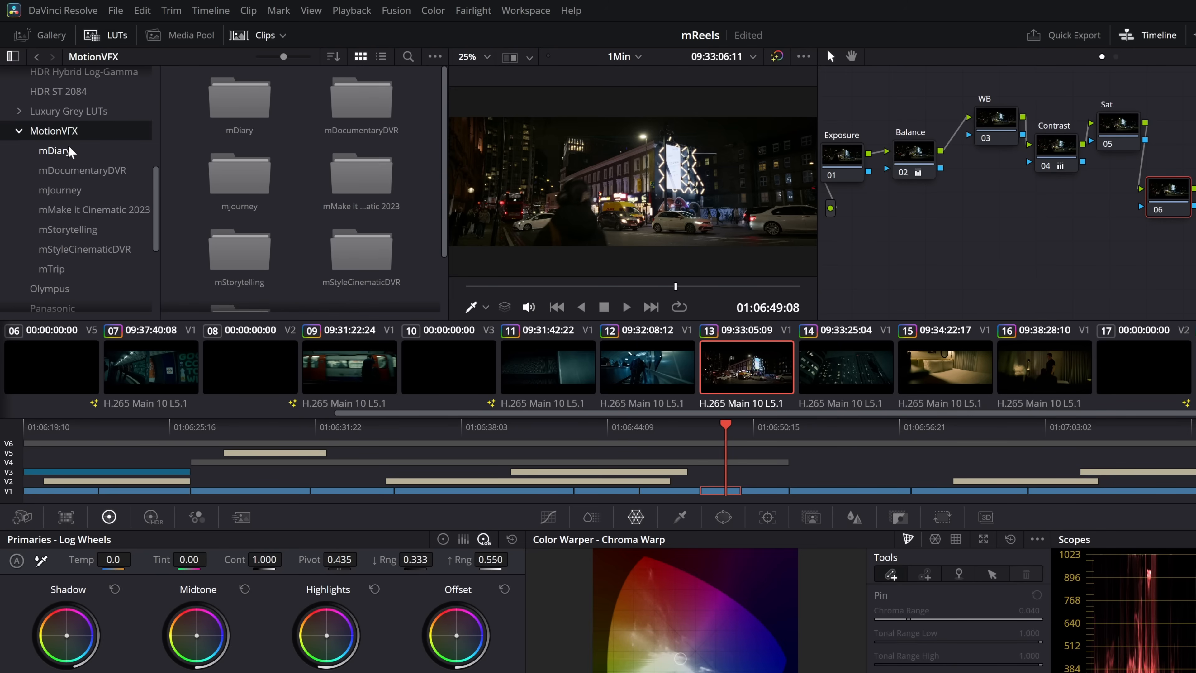
# Look through the mDiary LUTs and apply the Night Walker LUT from mDocumentaryDVR to node 06.
pyautogui.click(61, 158)
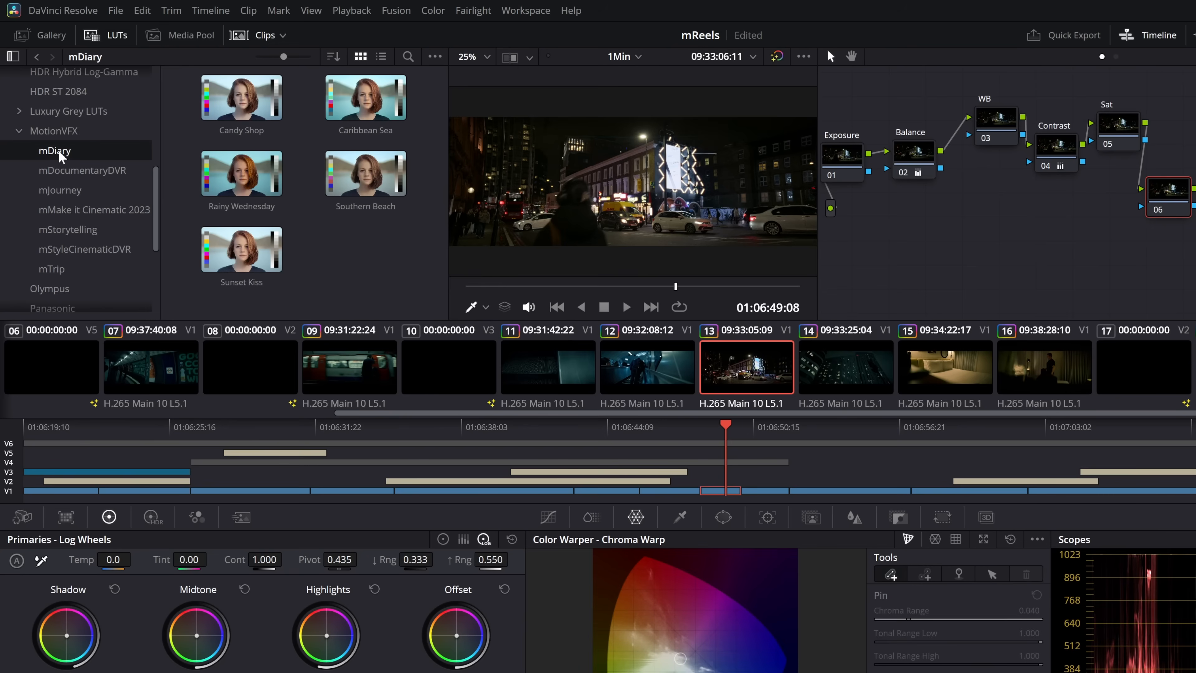
pyautogui.click(83, 171)
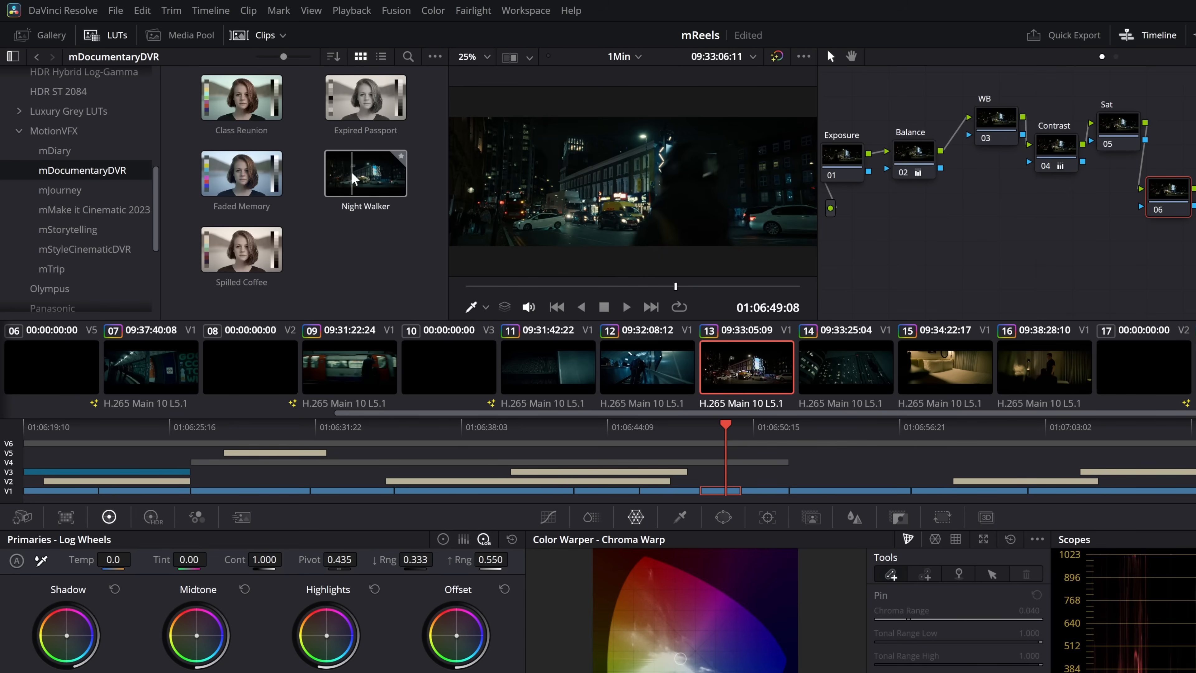
pyautogui.doubleClick(355, 179)
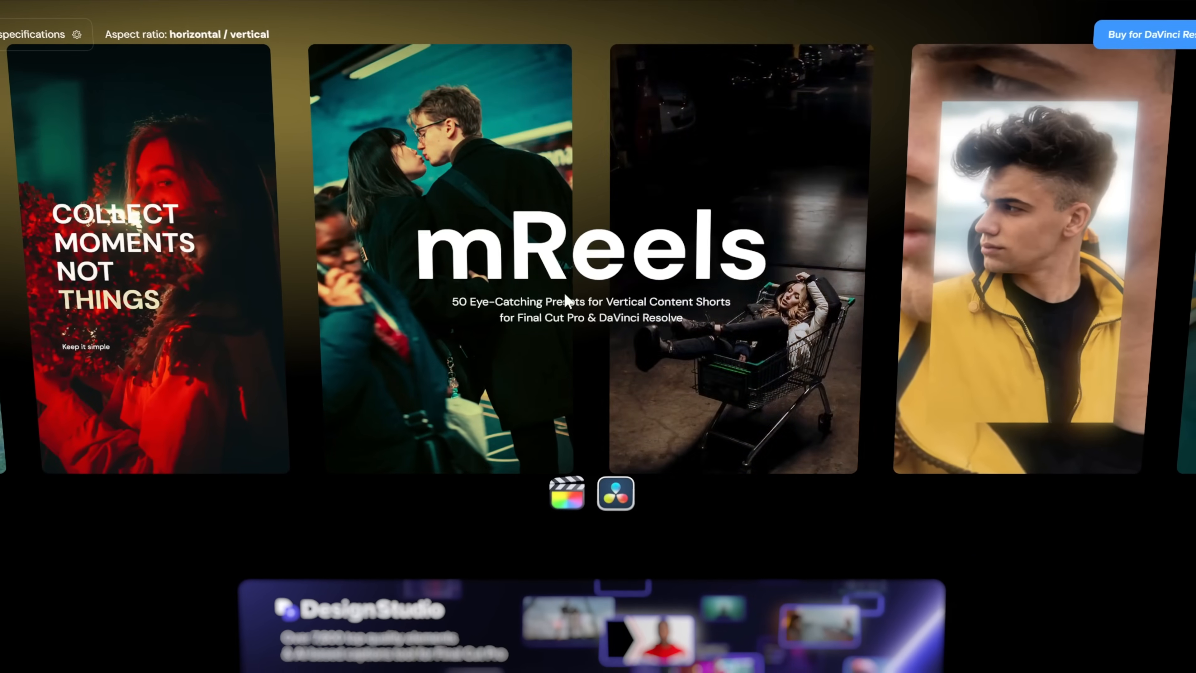
# Browse the mReels product page through its aspect ratio, overlay effect, reel, split screen, title and technical specification sections.
pyautogui.scroll(-1, 551, 305)
pyautogui.scroll(-15, 553, 292)
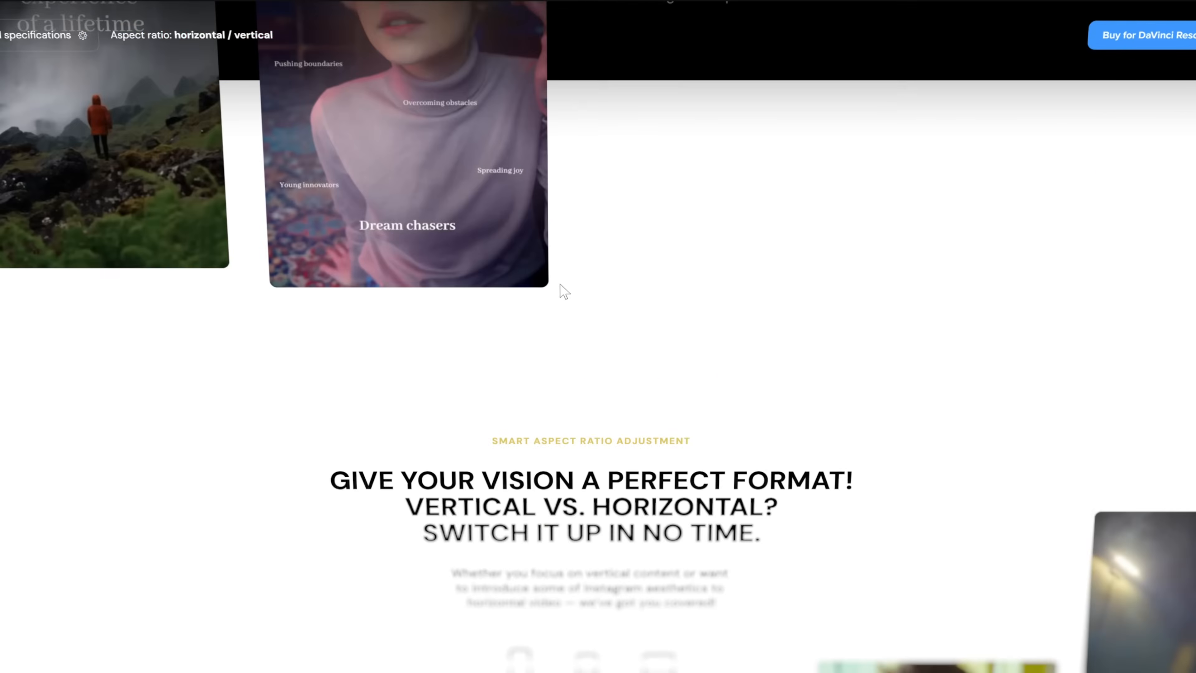
pyautogui.scroll(-10, 560, 283)
pyautogui.scroll(5, 560, 281)
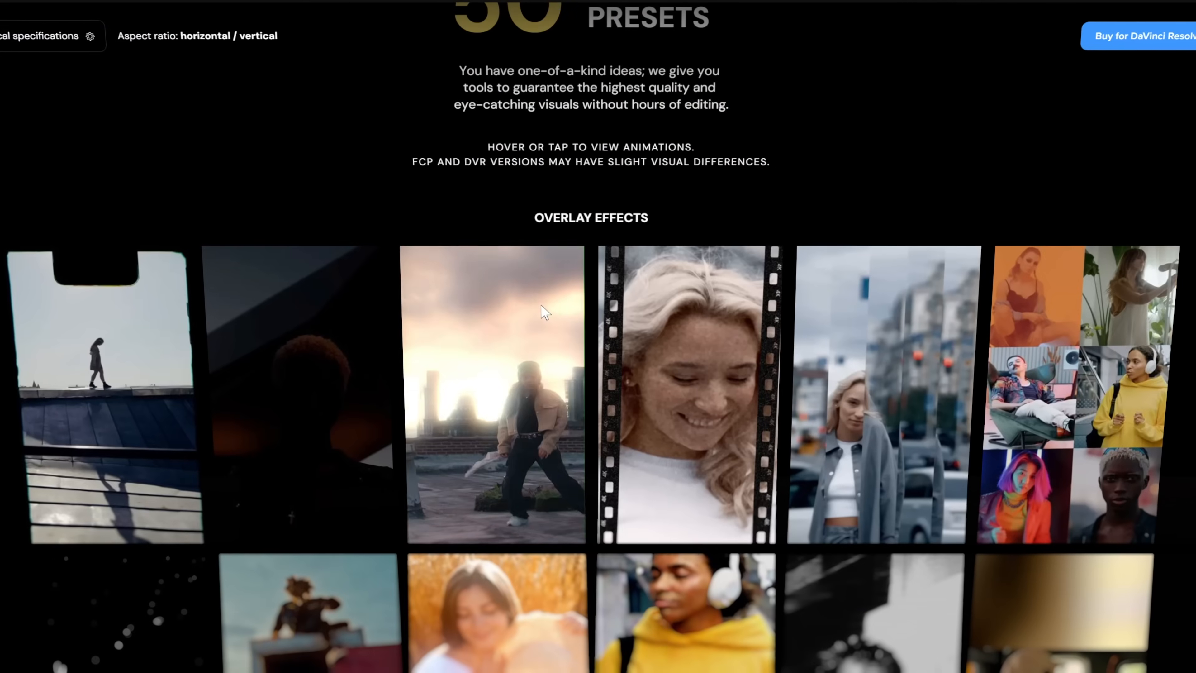
pyautogui.scroll(-3, 547, 297)
pyautogui.scroll(-10, 543, 311)
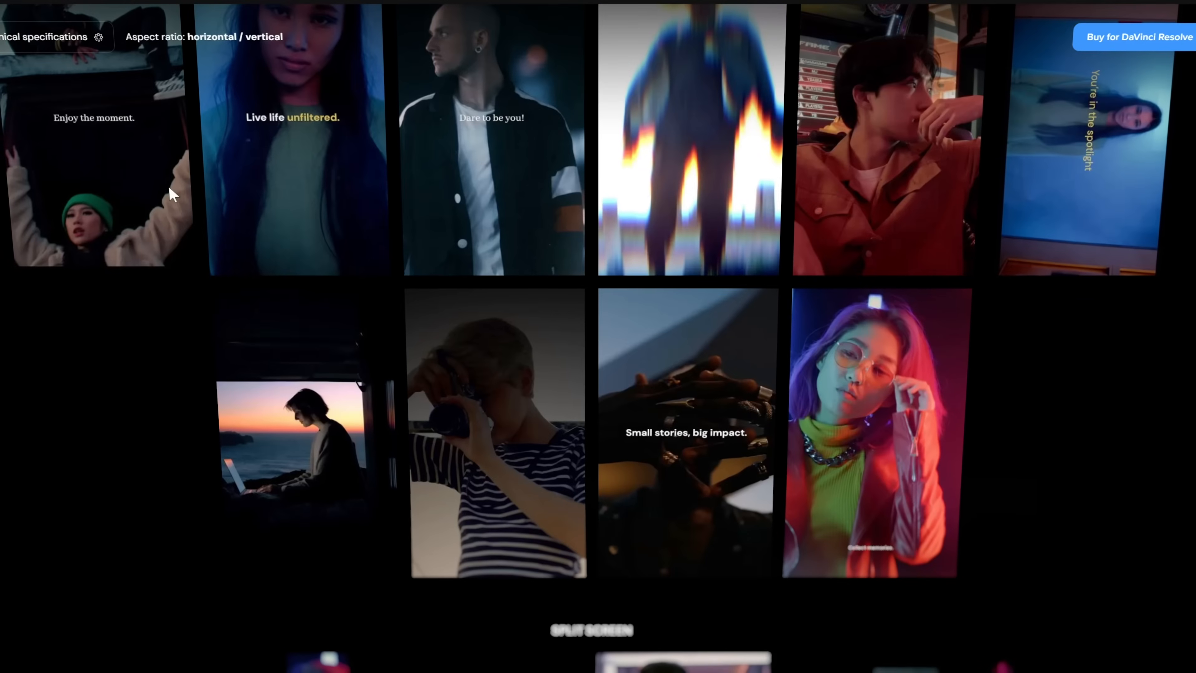
pyautogui.scroll(-5, 553, 210)
pyautogui.scroll(-5, 553, 208)
pyautogui.scroll(-10, 554, 209)
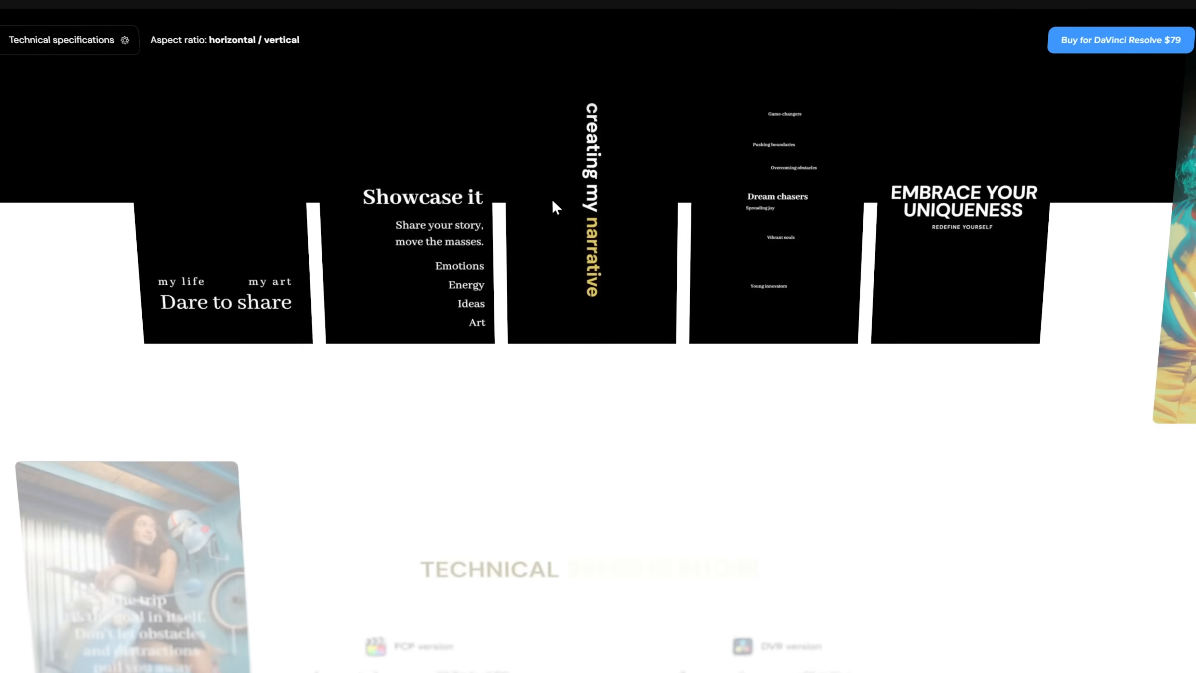
pyautogui.scroll(15, 555, 207)
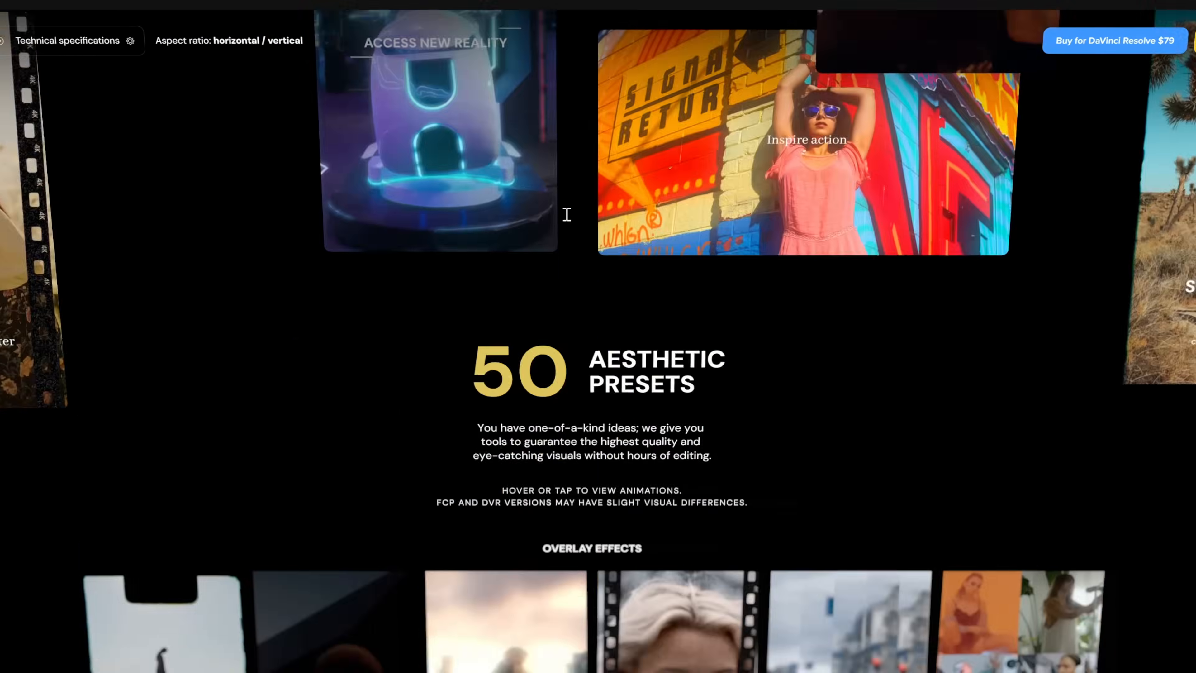
pyautogui.scroll(8, 566, 214)
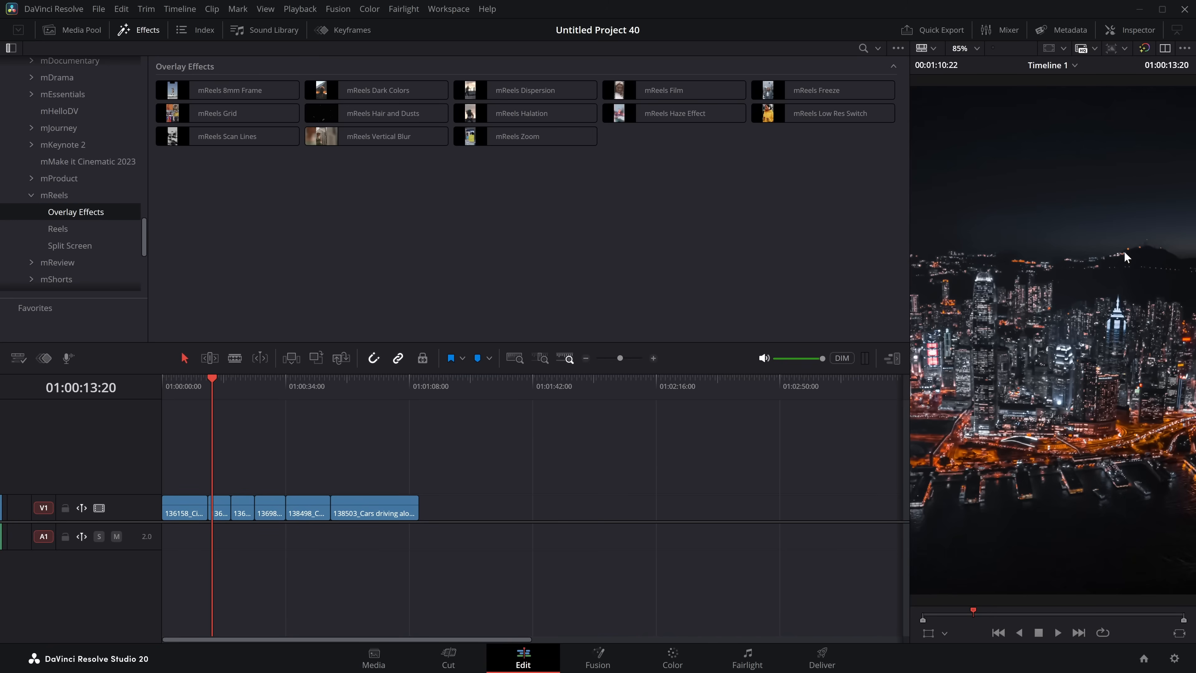
# Find the MotionVFX mReels video transitions and apply mReels Transition 06 at the cut between the first two clips.
pyautogui.scroll(5, 56, 113)
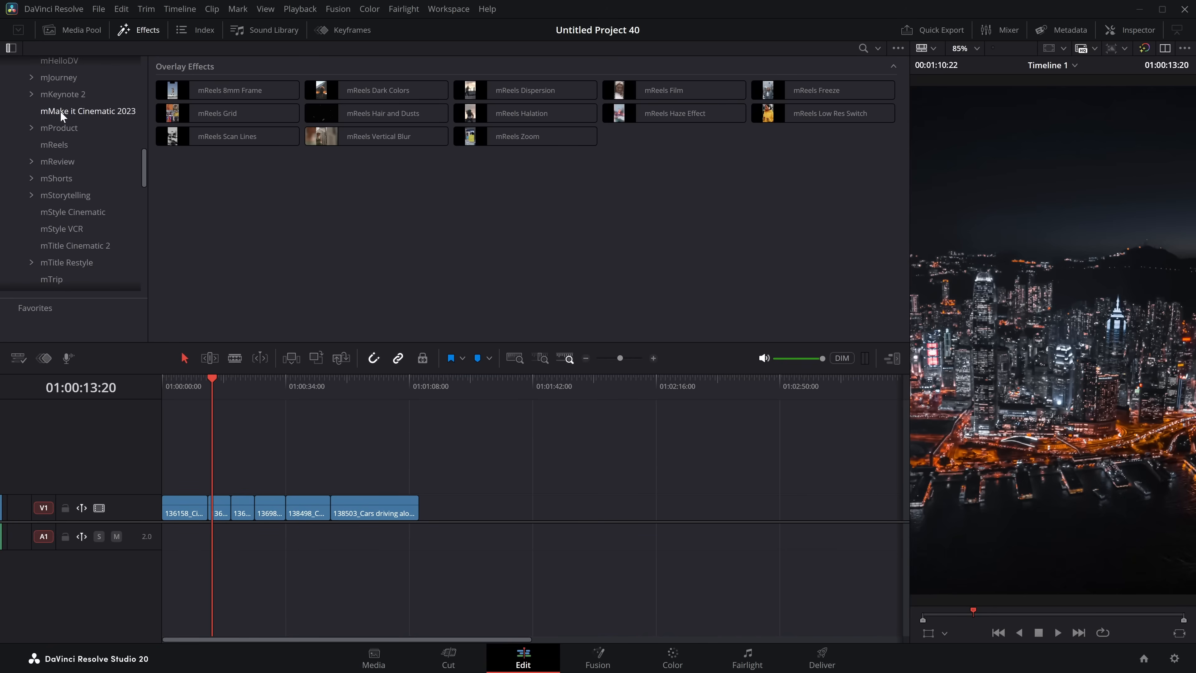
pyautogui.scroll(5, 92, 86)
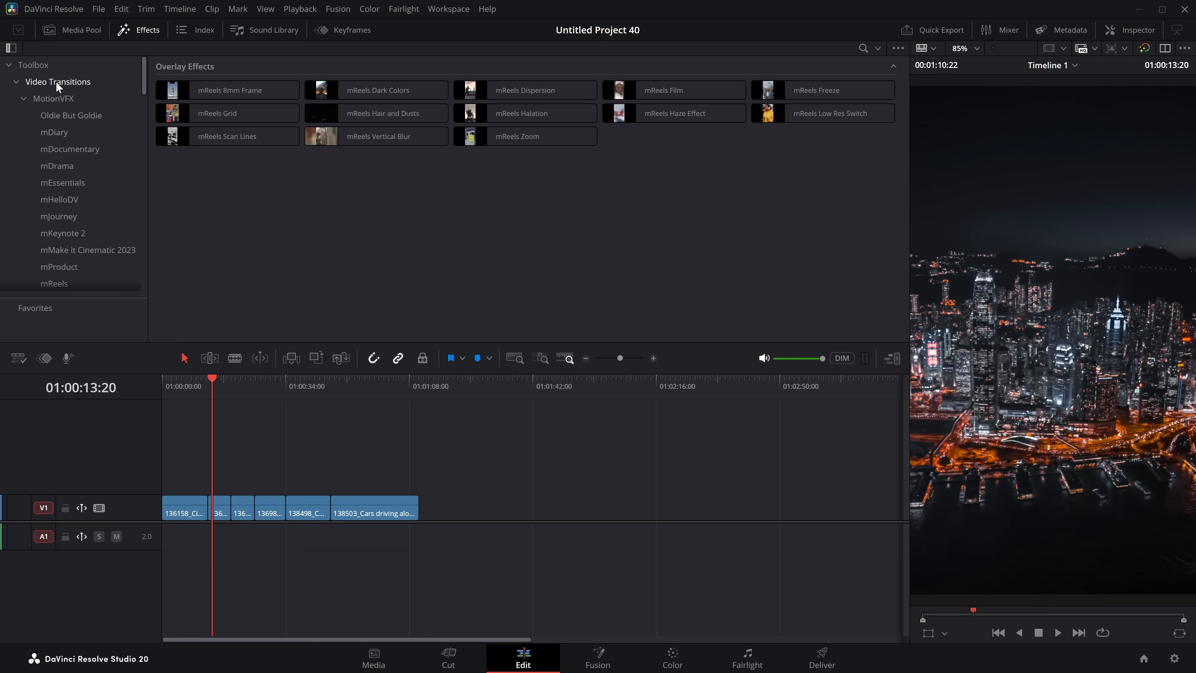
pyautogui.scroll(-1, 60, 101)
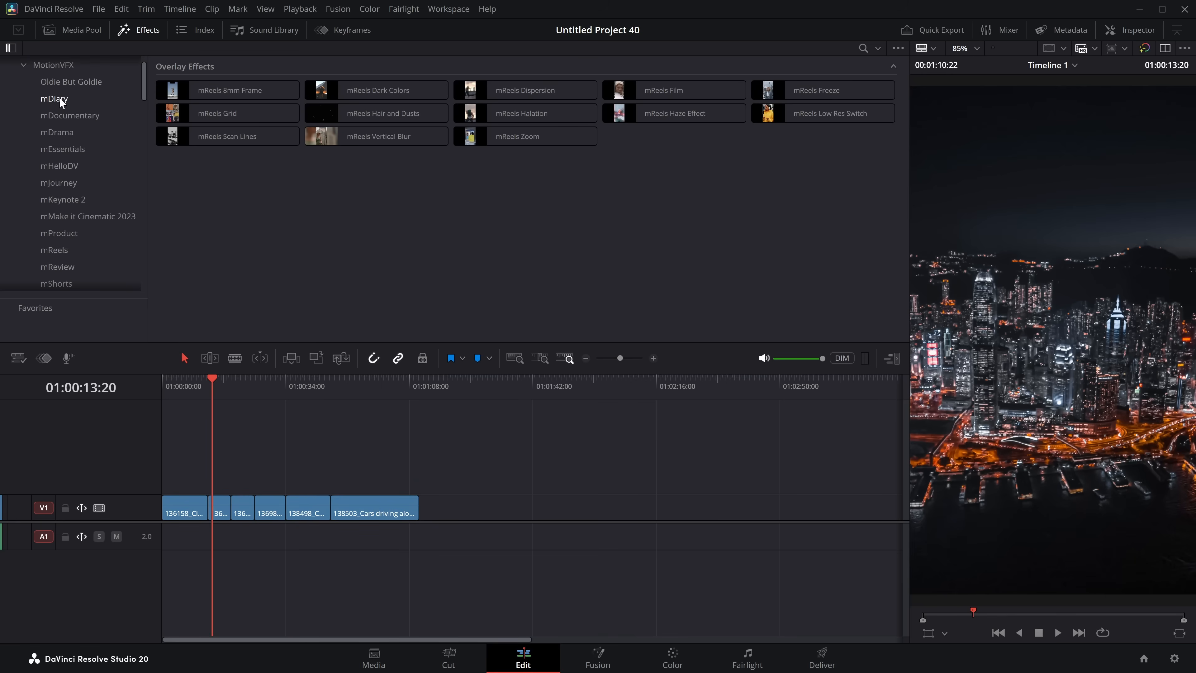
pyautogui.click(53, 250)
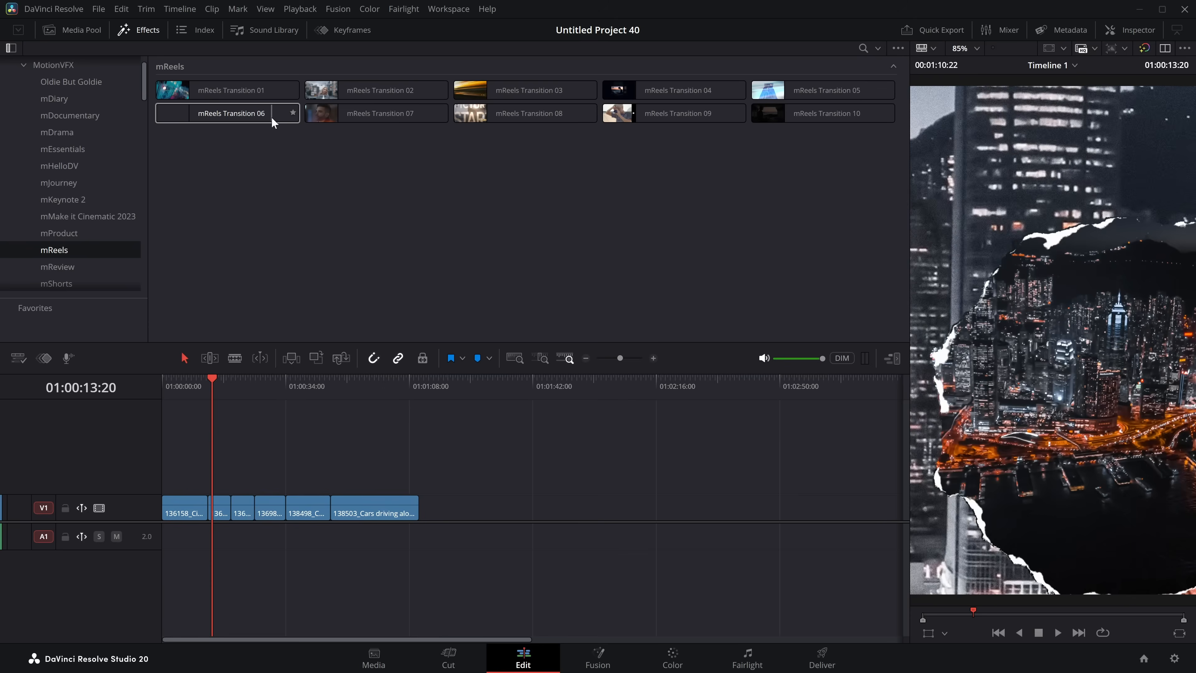
pyautogui.moveTo(189, 110); pyautogui.dragTo(208, 503)
# Play back the new transition from shortly before the cut between the first two clips.
pyautogui.moveTo(212, 384); pyautogui.dragTo(207, 384)
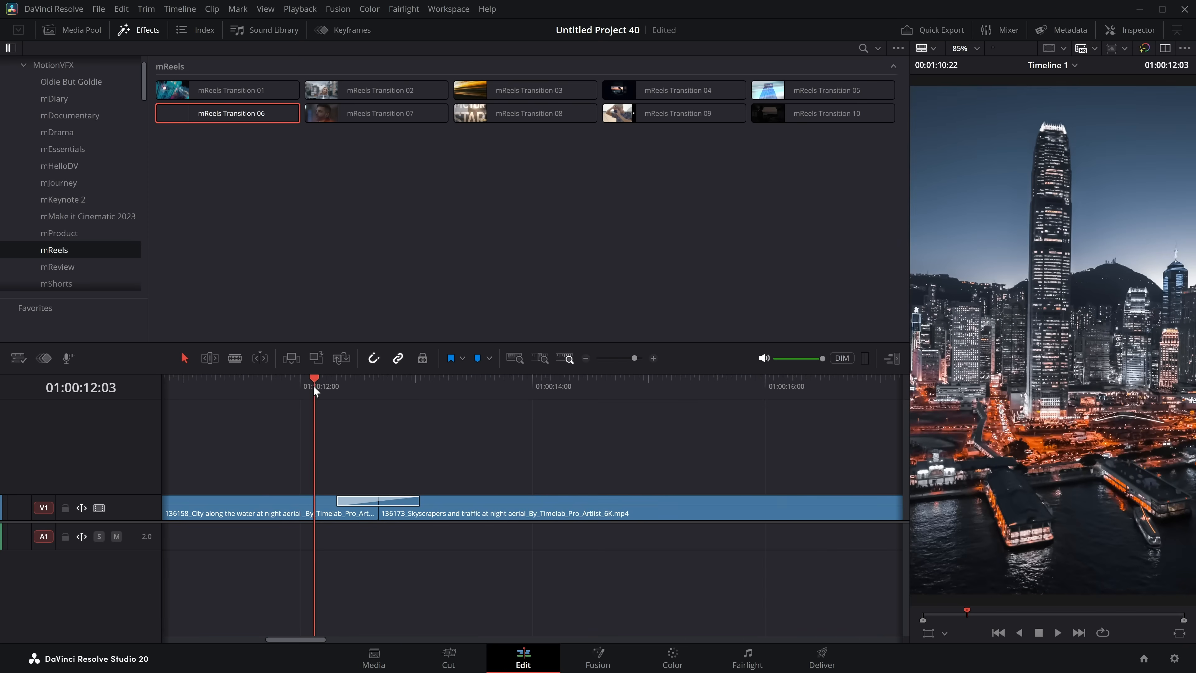
pyautogui.press('space')
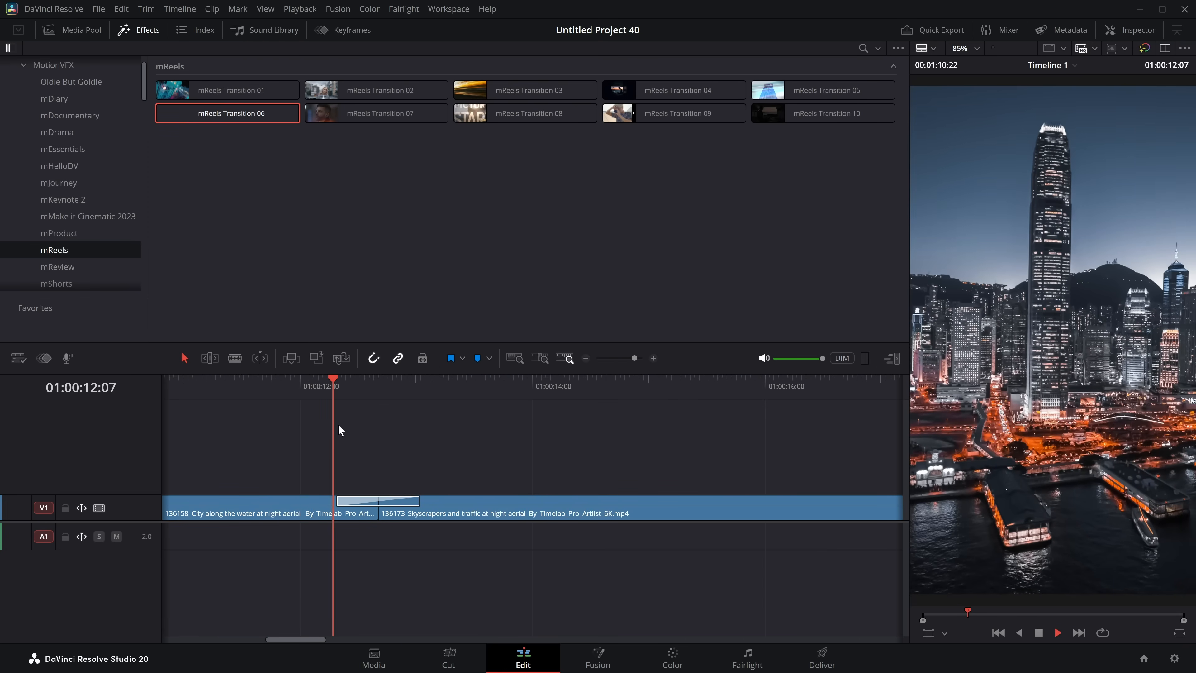
pyautogui.click(314, 389)
pyautogui.press('space')
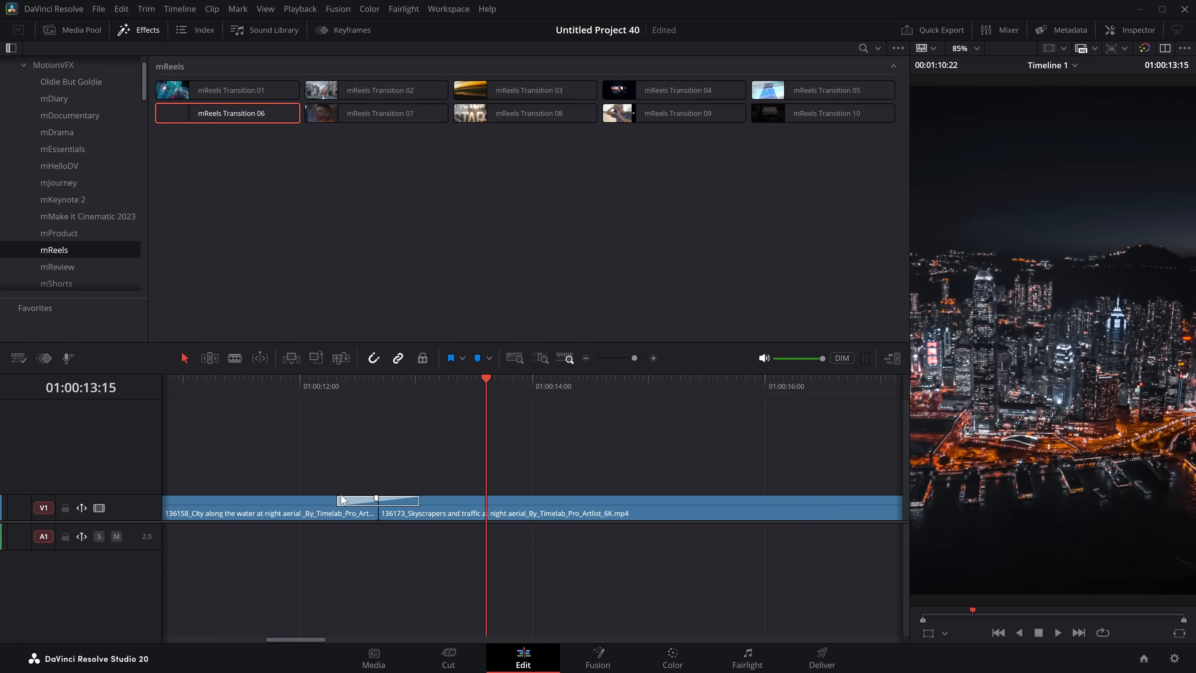
# Lengthen the transition to 1.2 seconds (30 frames) and show its Transition Controls in the Inspector.
pyautogui.moveTo(338, 498); pyautogui.dragTo(308, 498)
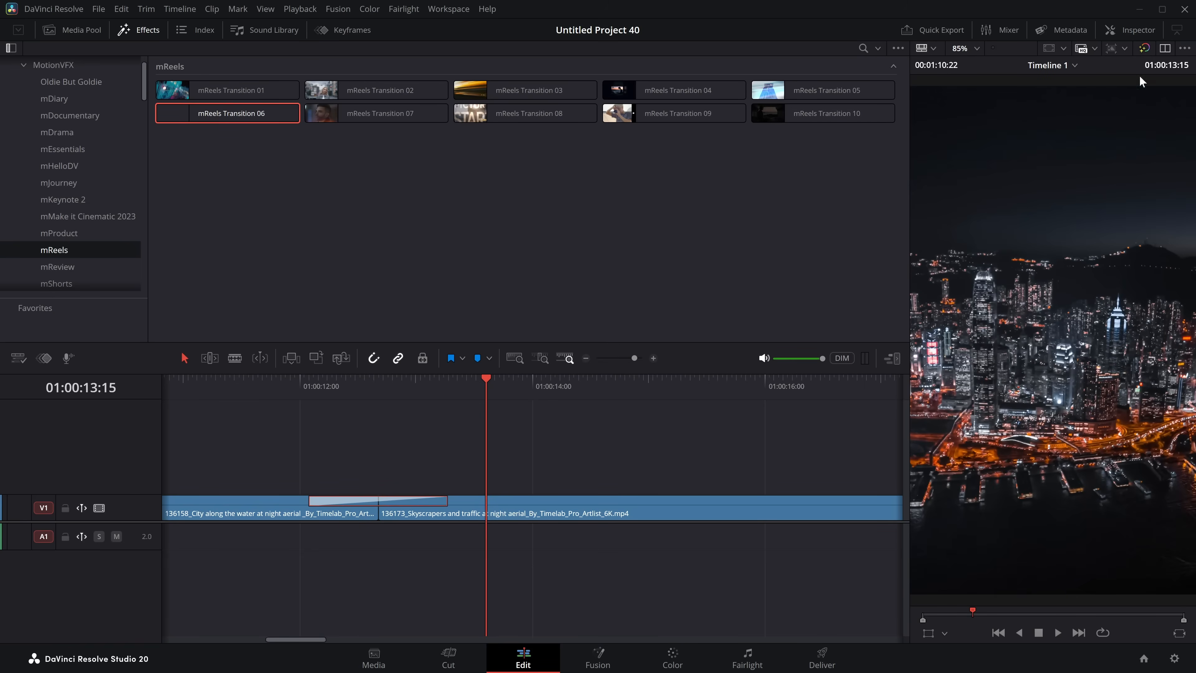
pyautogui.click(1132, 31)
pyautogui.click(947, 252)
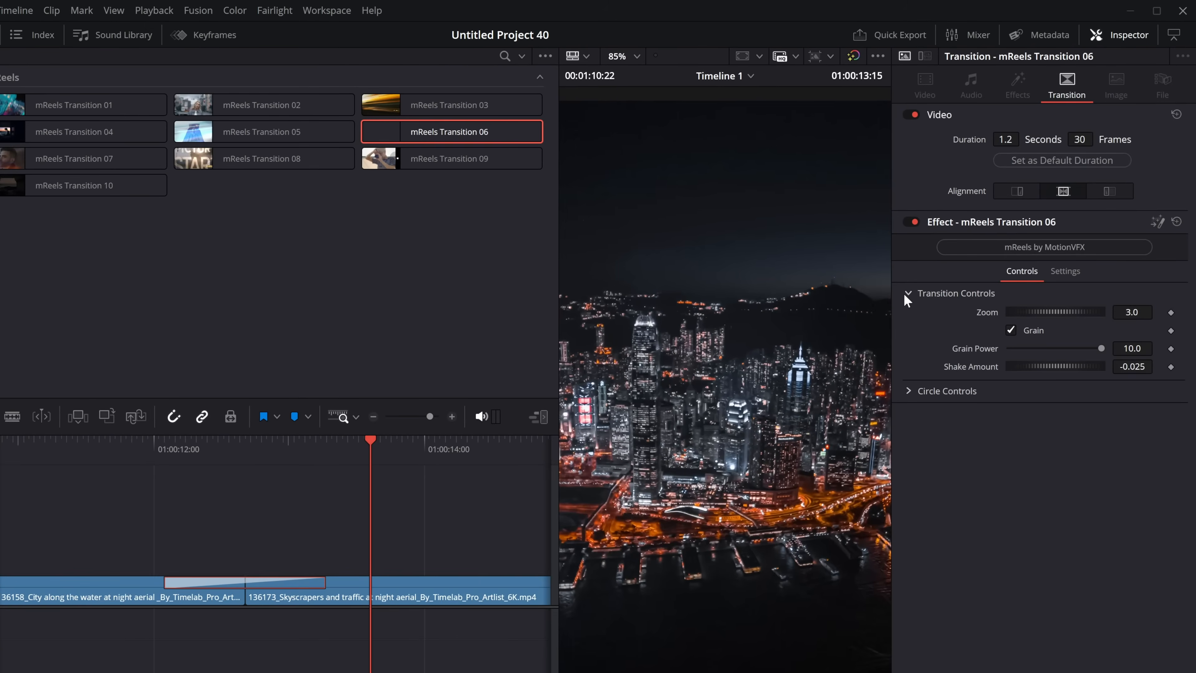
# Set the transition's Zoom to 3.319 and Shake Amount to -0.17, switching Grain off and back on to compare.
pyautogui.moveTo(1033, 311); pyautogui.dragTo(1043, 312)
pyautogui.click(257, 450)
pyautogui.click(1011, 331)
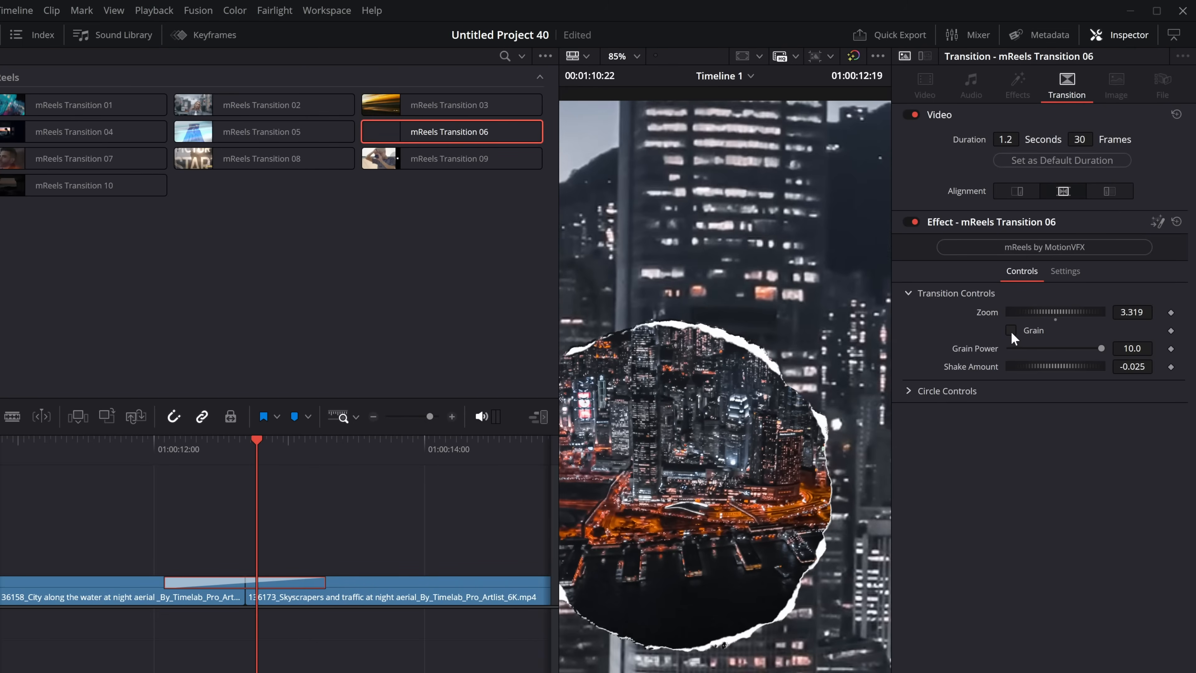
pyautogui.moveTo(1051, 366); pyautogui.dragTo(970, 367)
# In the Circle Controls, toggle Circle off and on, and set Circle Shake X Scale to 0.91 and Circle Shake Strength to 1.02.
pyautogui.click(907, 392)
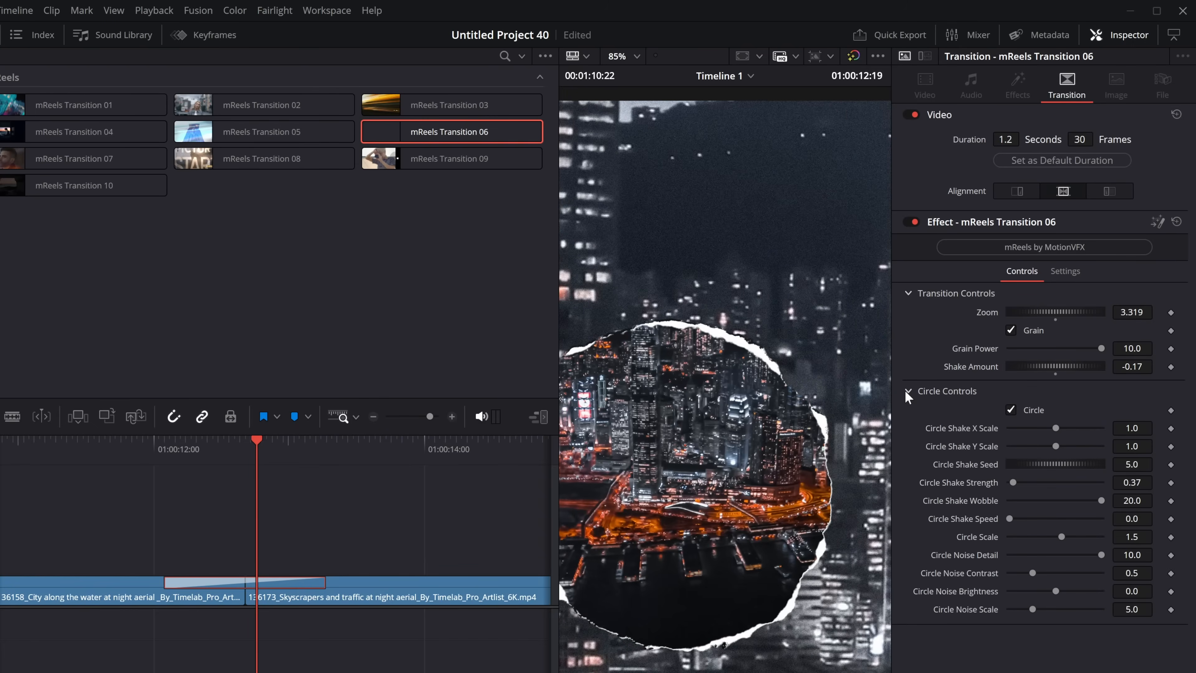
pyautogui.click(1011, 410)
pyautogui.click(1011, 410)
pyautogui.moveTo(1056, 428); pyautogui.dragTo(1021, 463)
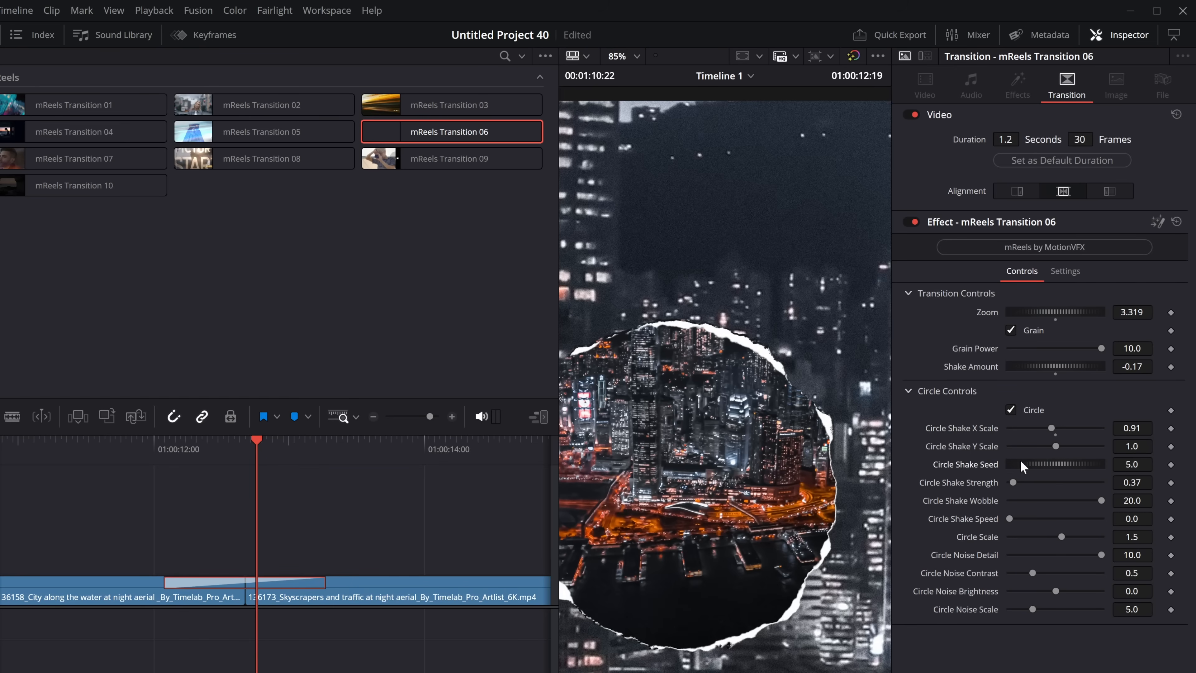
pyautogui.click(1018, 482)
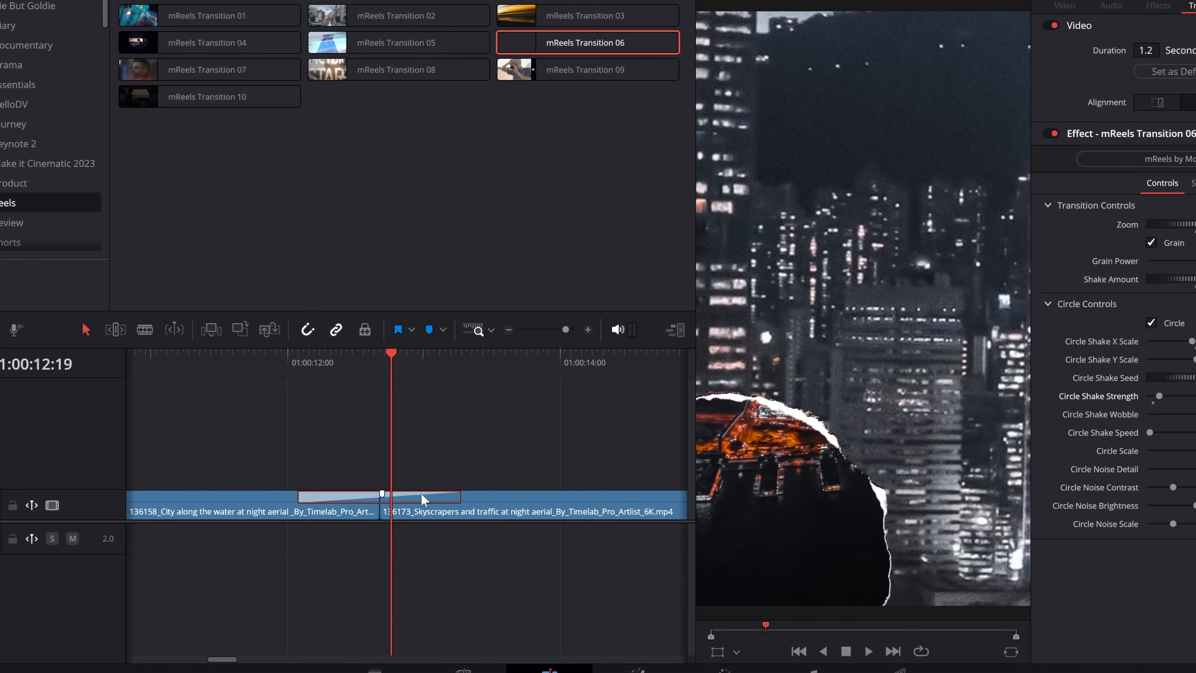
# Save the adjusted transition as the preset "mReels Transition 06 Preset" and locate it among the User video transitions.
pyautogui.rightClick(407, 495)
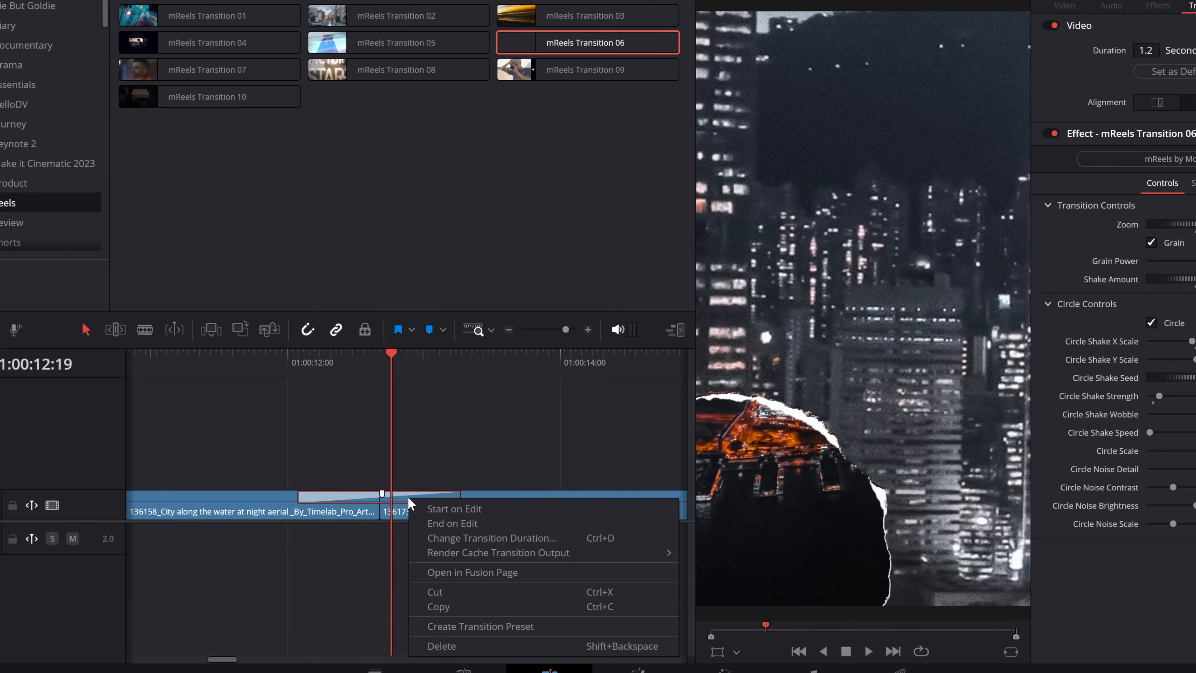
pyautogui.click(494, 626)
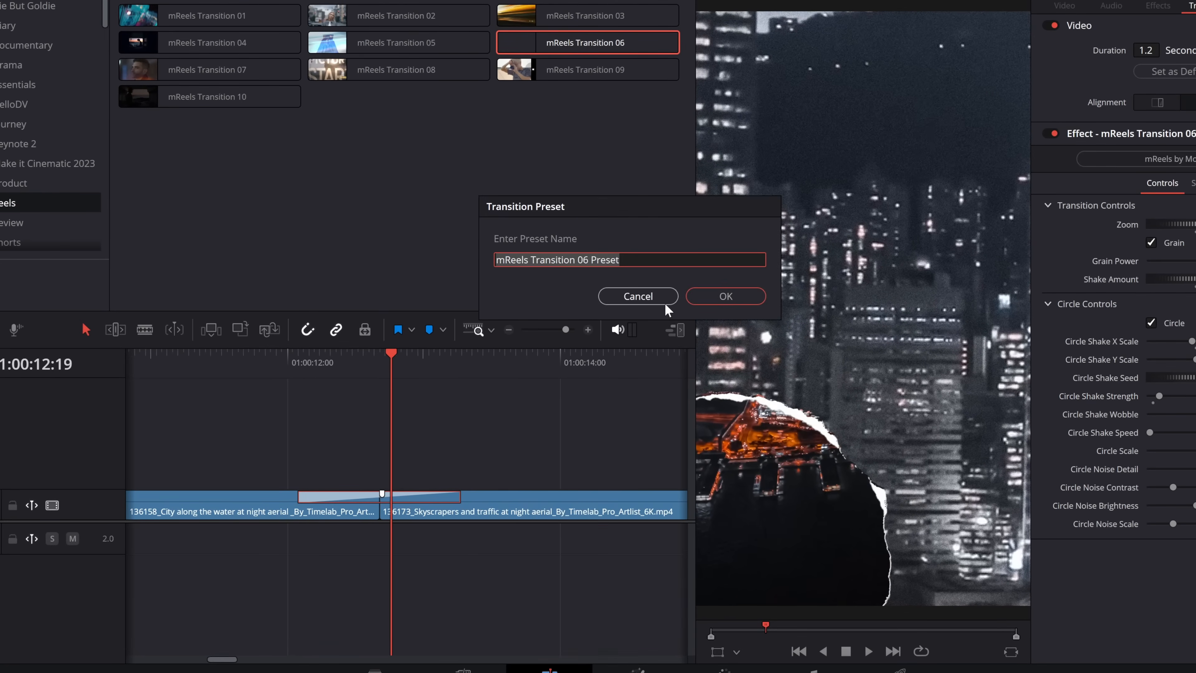
pyautogui.click(709, 297)
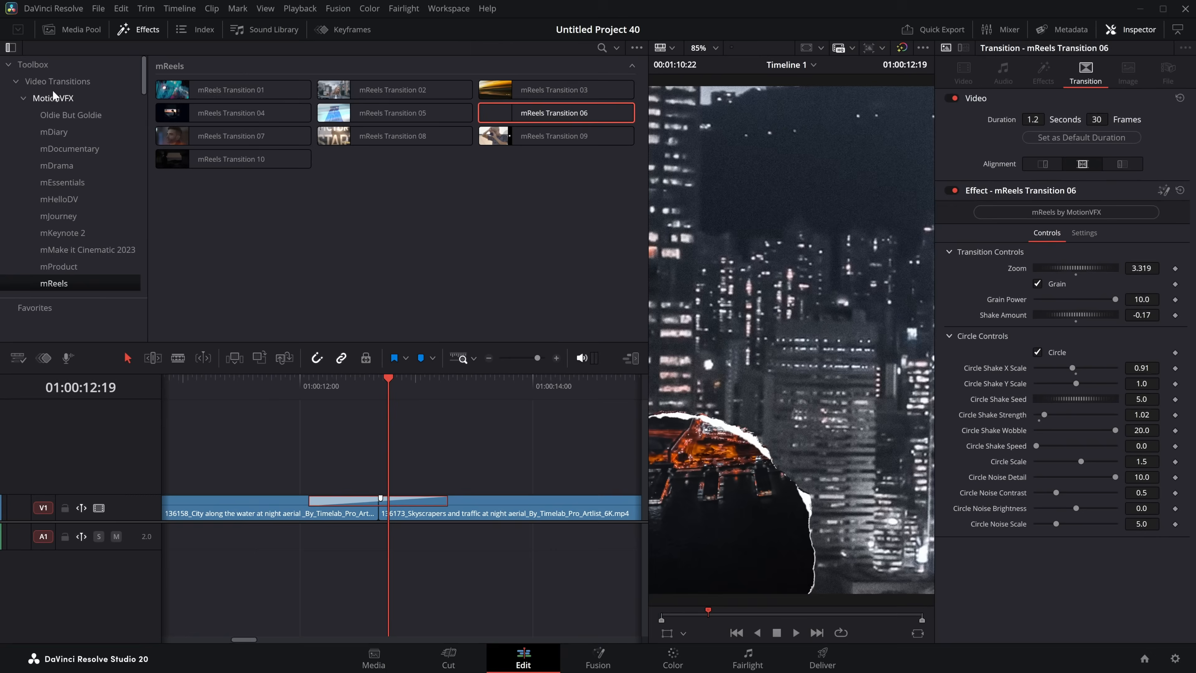
pyautogui.click(12, 20)
pyautogui.scroll(-5, 241, 178)
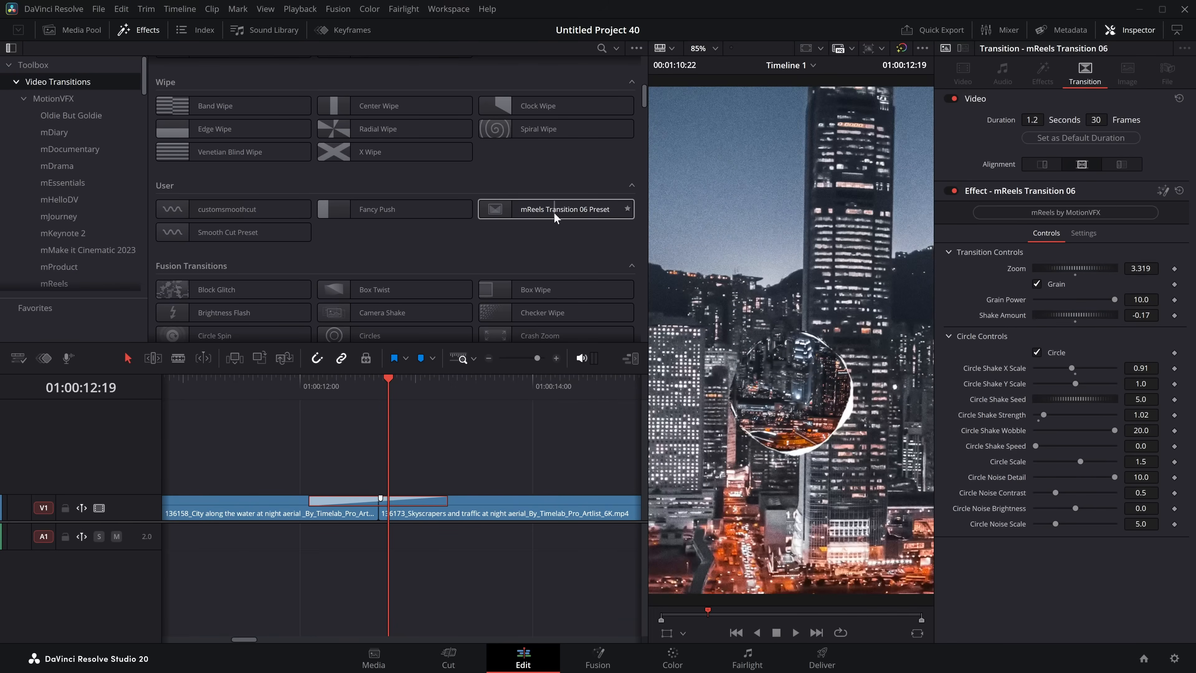
# Find the mReels category under the MotionVFX titles and preview its Typography titles.
pyautogui.scroll(-3, 43, 180)
pyautogui.scroll(4, 45, 179)
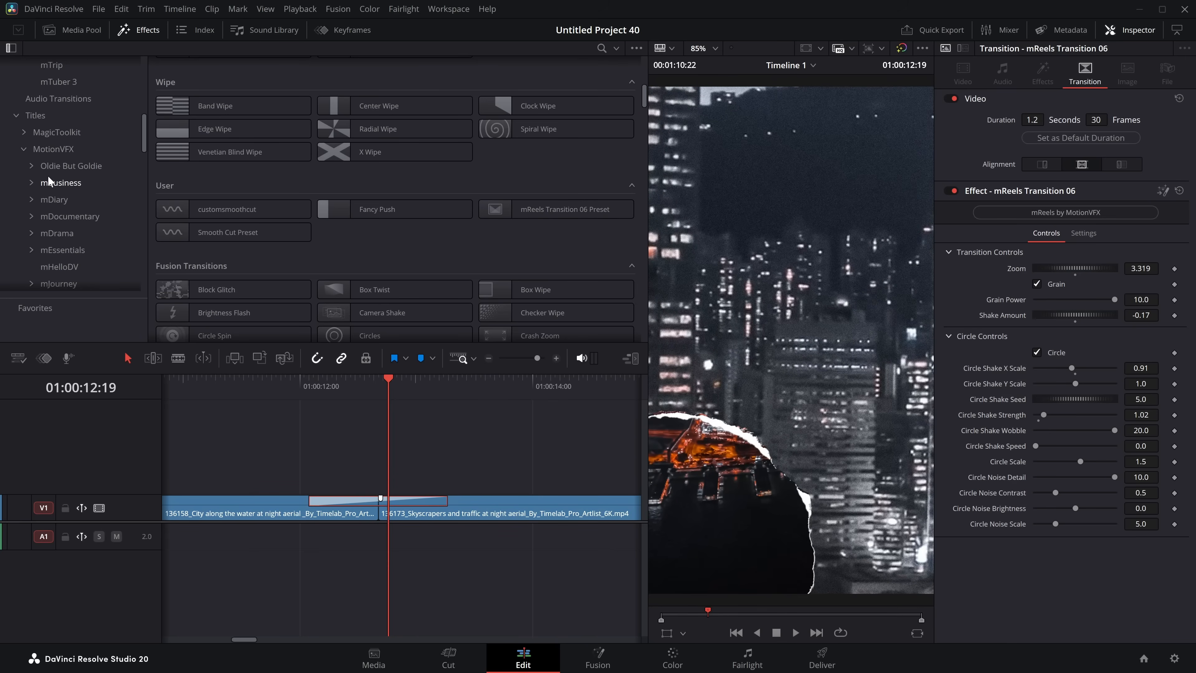
pyautogui.scroll(-1, 47, 172)
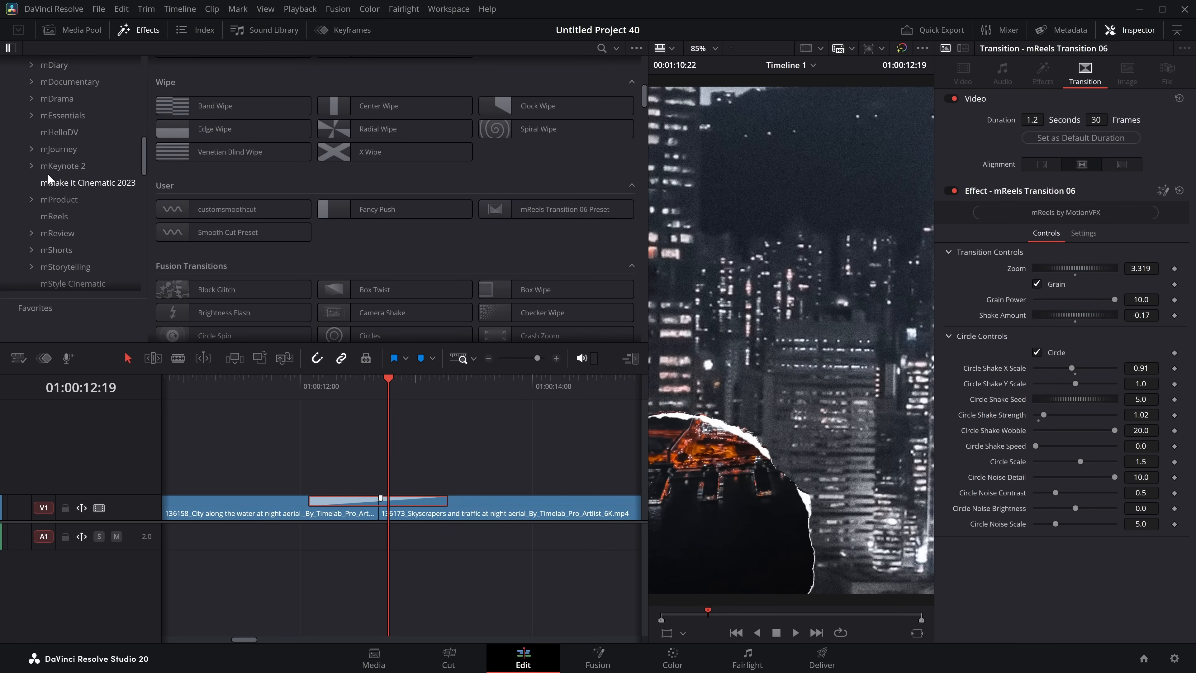
pyautogui.click(53, 215)
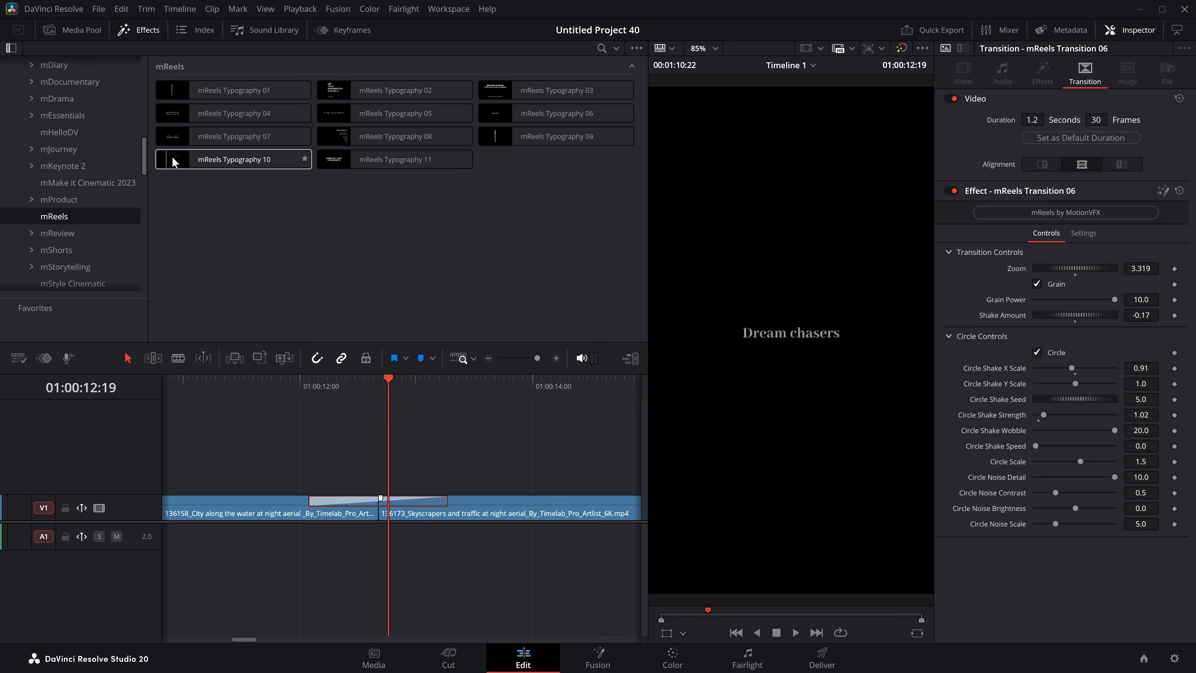
# Look through the Overlay Effects, Split Screen and Reels categories of the mReels effects.
pyautogui.scroll(4, 81, 174)
pyautogui.scroll(-5, 81, 175)
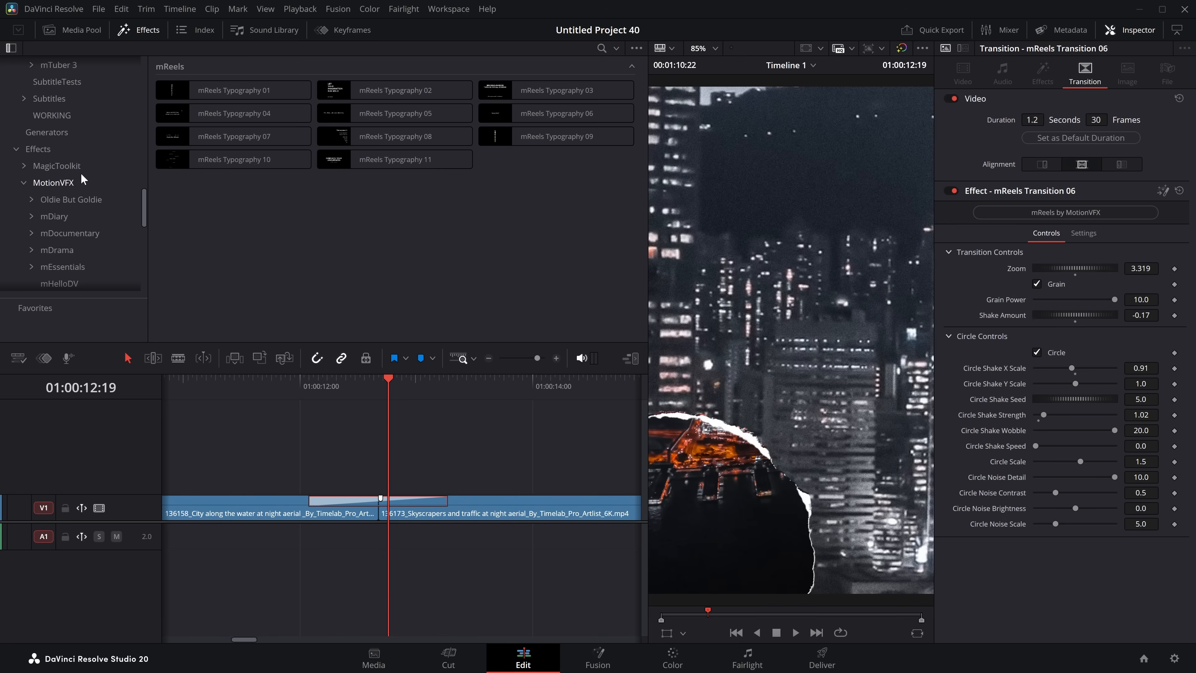
pyautogui.scroll(-1, 83, 171)
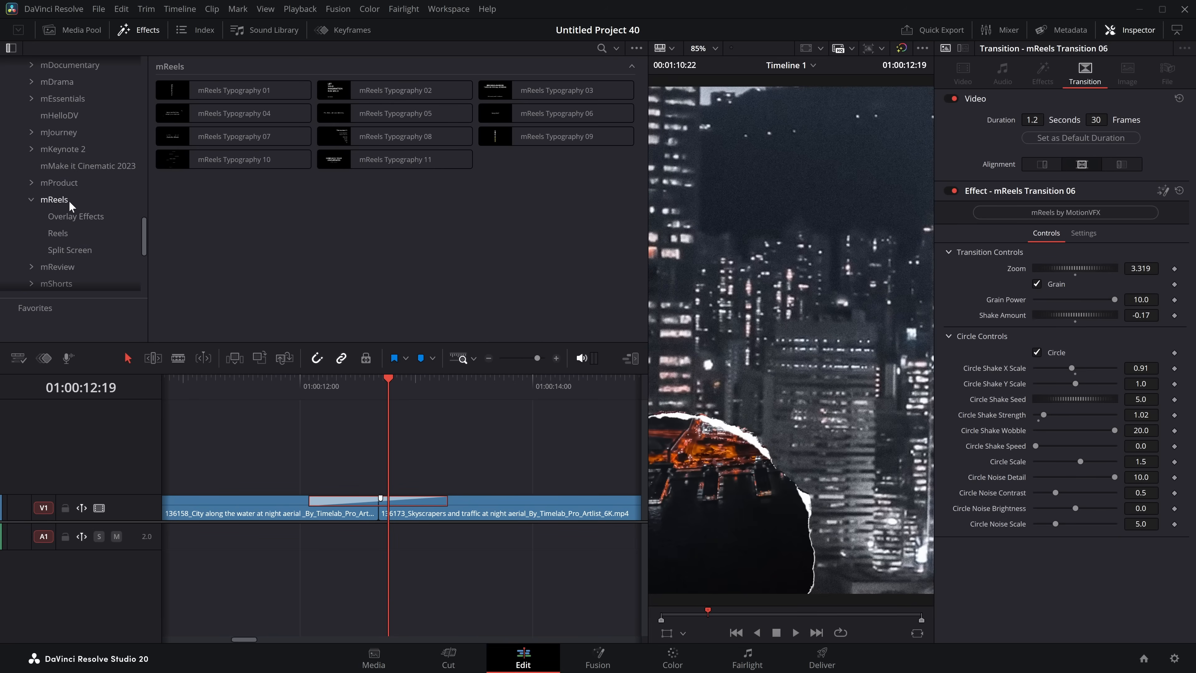
pyautogui.click(68, 215)
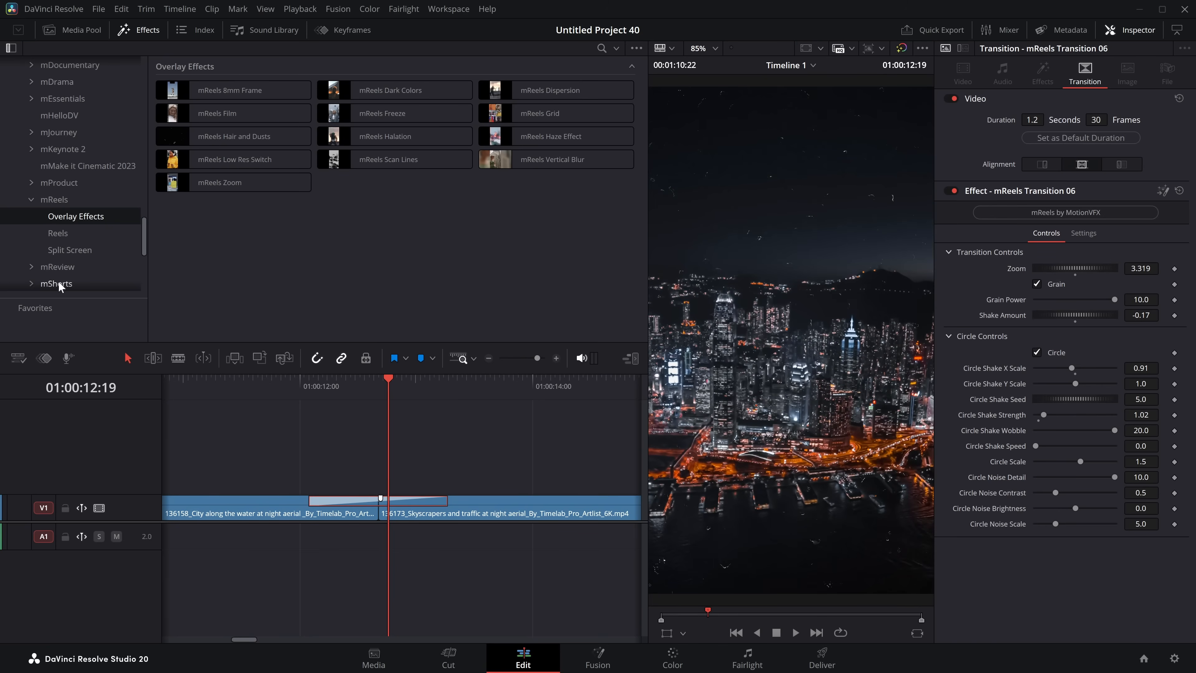
pyautogui.click(67, 249)
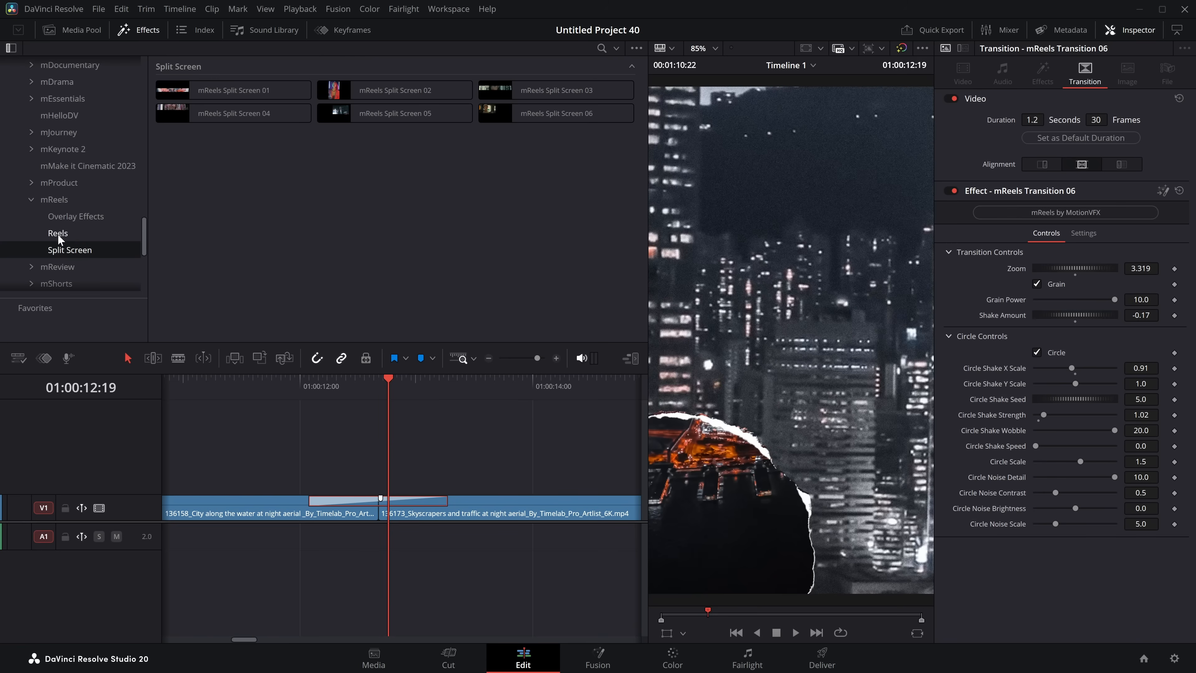
pyautogui.click(58, 233)
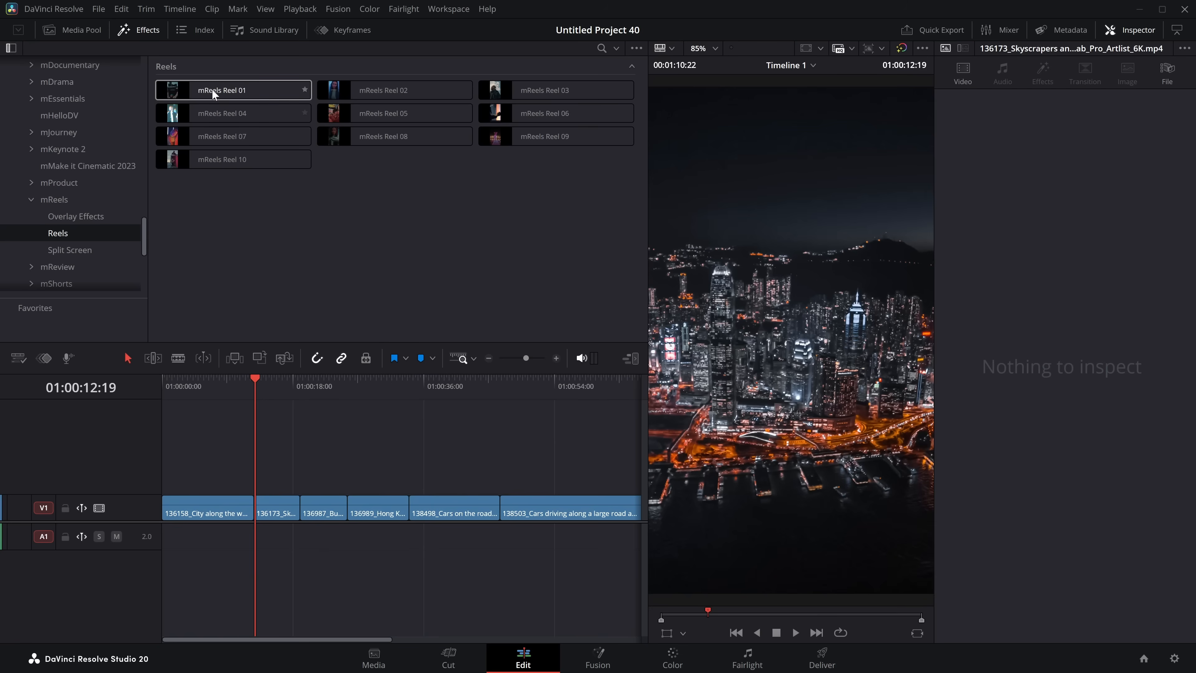
# Try mReels Reel 01 on the first clip, check its source requirements in the Inspector, and delete the effect.
pyautogui.moveTo(226, 90); pyautogui.dragTo(195, 501)
pyautogui.click(205, 378)
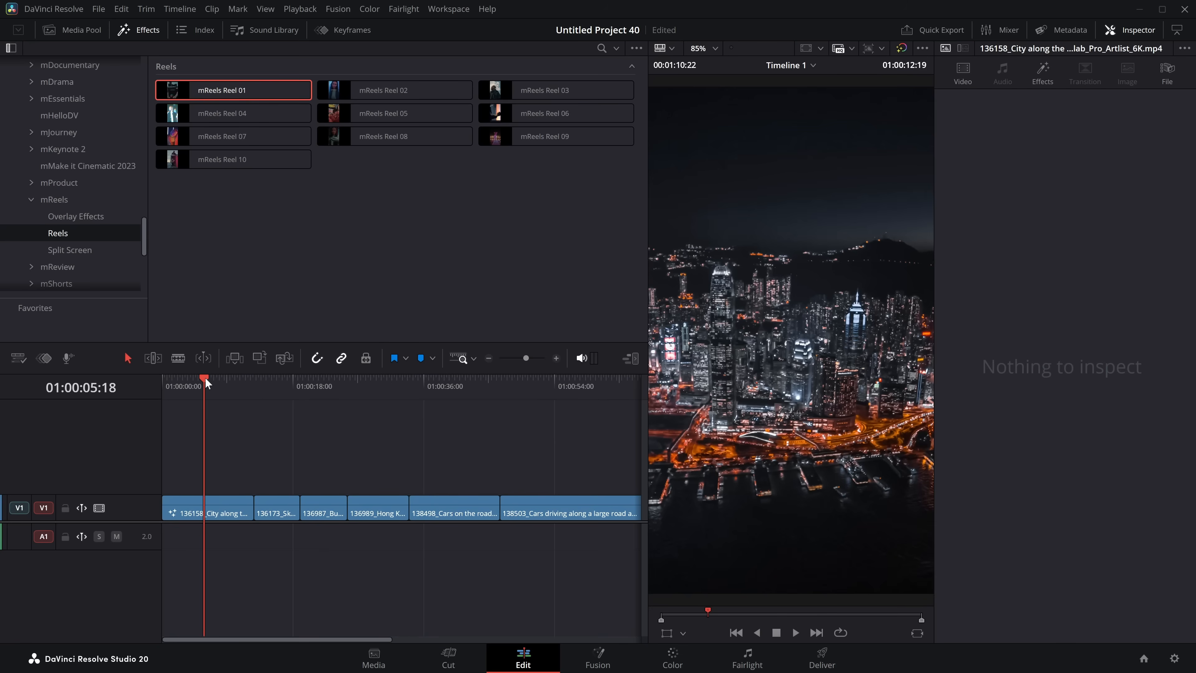
pyautogui.click(220, 498)
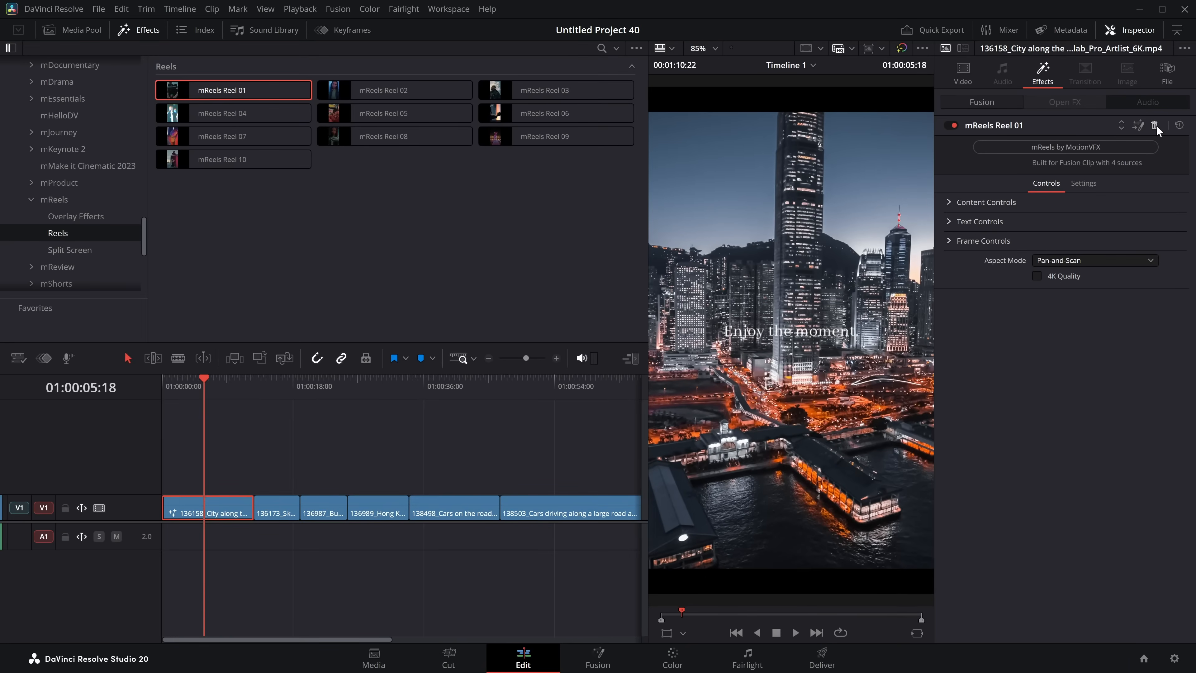
pyautogui.click(1155, 126)
# Stack the second, third and fourth clips on V2 to V4 above the first, match their lengths, and select all four.
pyautogui.moveTo(279, 499); pyautogui.dragTo(250, 479)
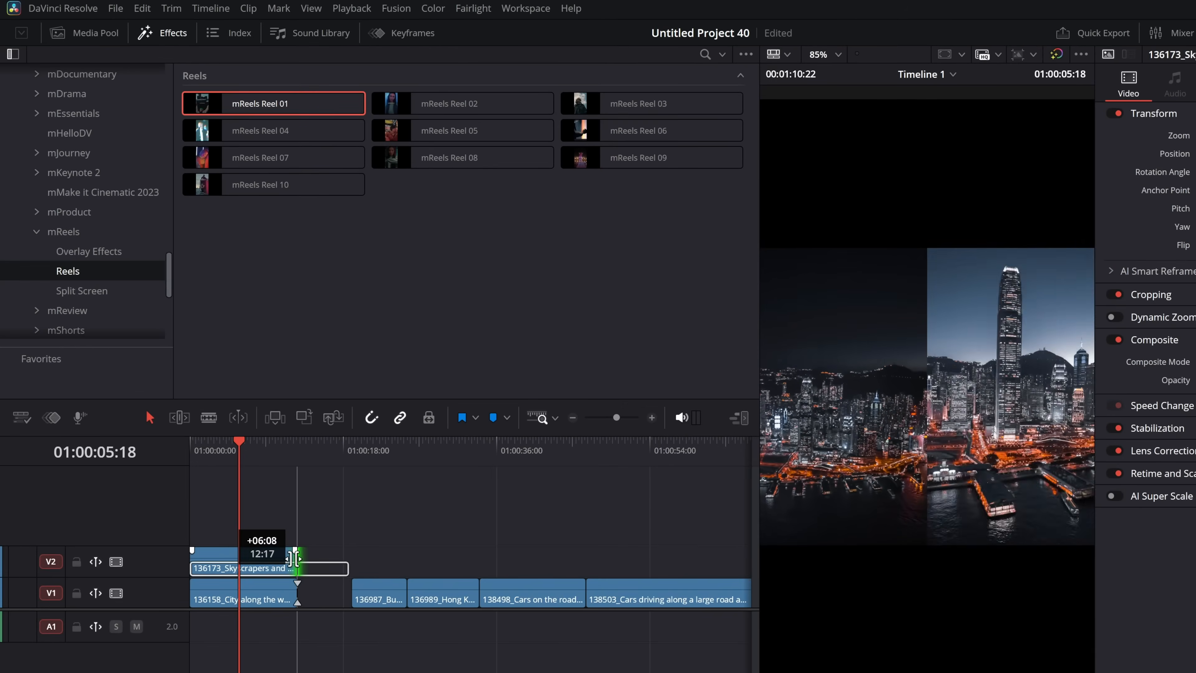
pyautogui.moveTo(379, 594); pyautogui.dragTo(271, 530)
pyautogui.moveTo(292, 530); pyautogui.dragTo(295, 530)
pyautogui.moveTo(414, 594); pyautogui.dragTo(297, 502)
pyautogui.moveTo(323, 607); pyautogui.dragTo(282, 486)
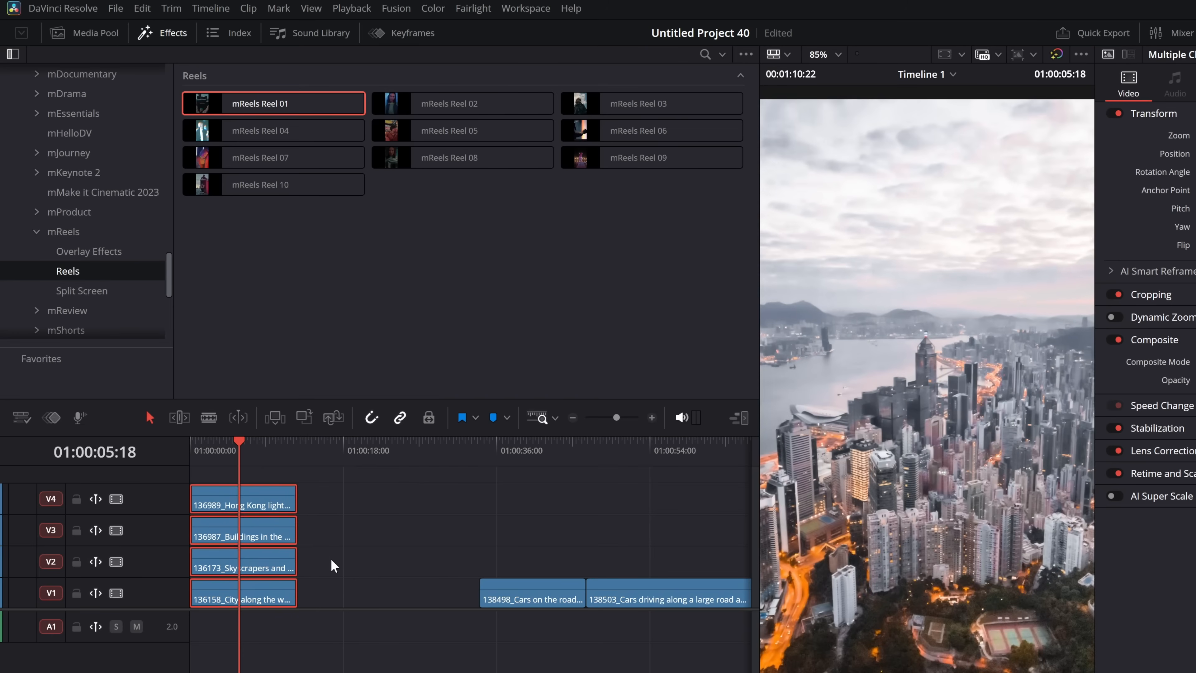
# Combine the four stacked clips on V1 to V4 into a new Fusion clip.
pyautogui.moveTo(315, 593); pyautogui.dragTo(248, 494)
pyautogui.rightClick(245, 501)
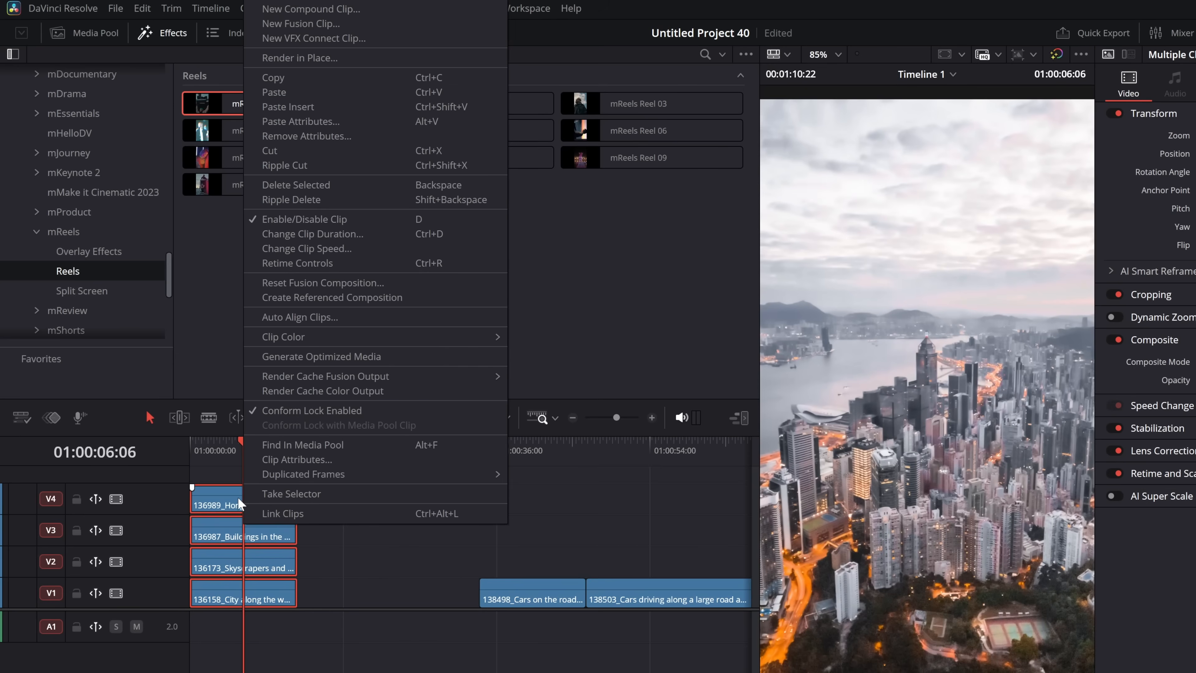
pyautogui.click(336, 25)
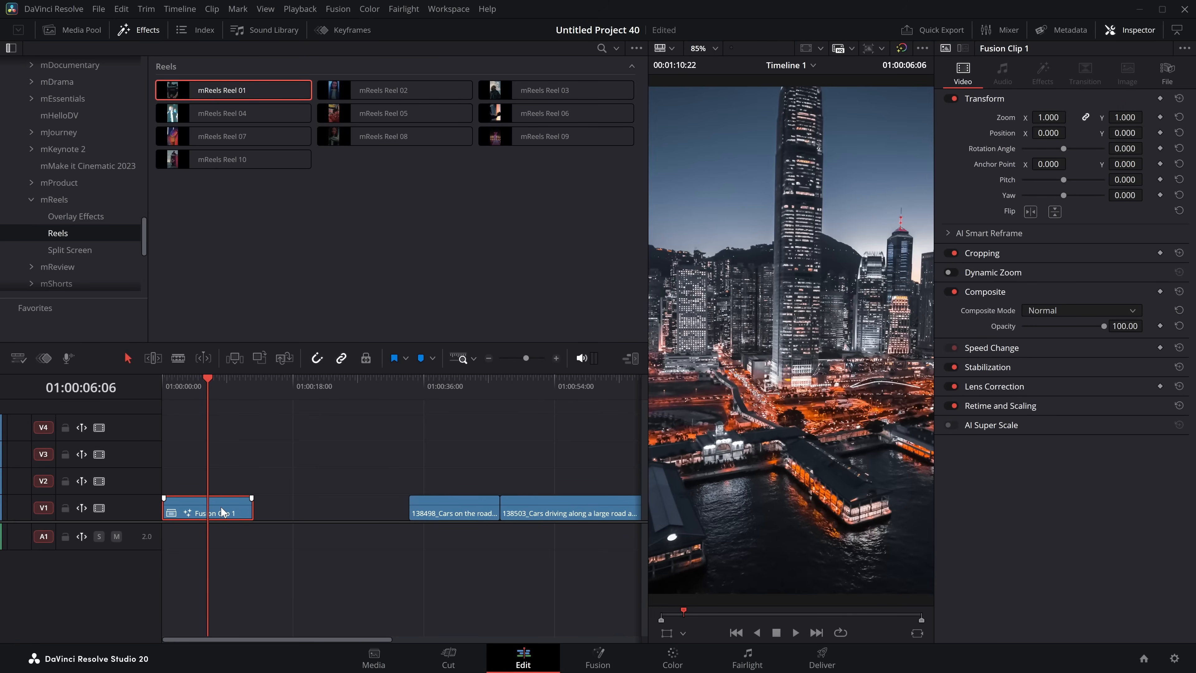
# Open the new Fusion clip in the Fusion page and inspect its MediaIn1 to MediaIn4 source nodes.
pyautogui.rightClick(223, 512)
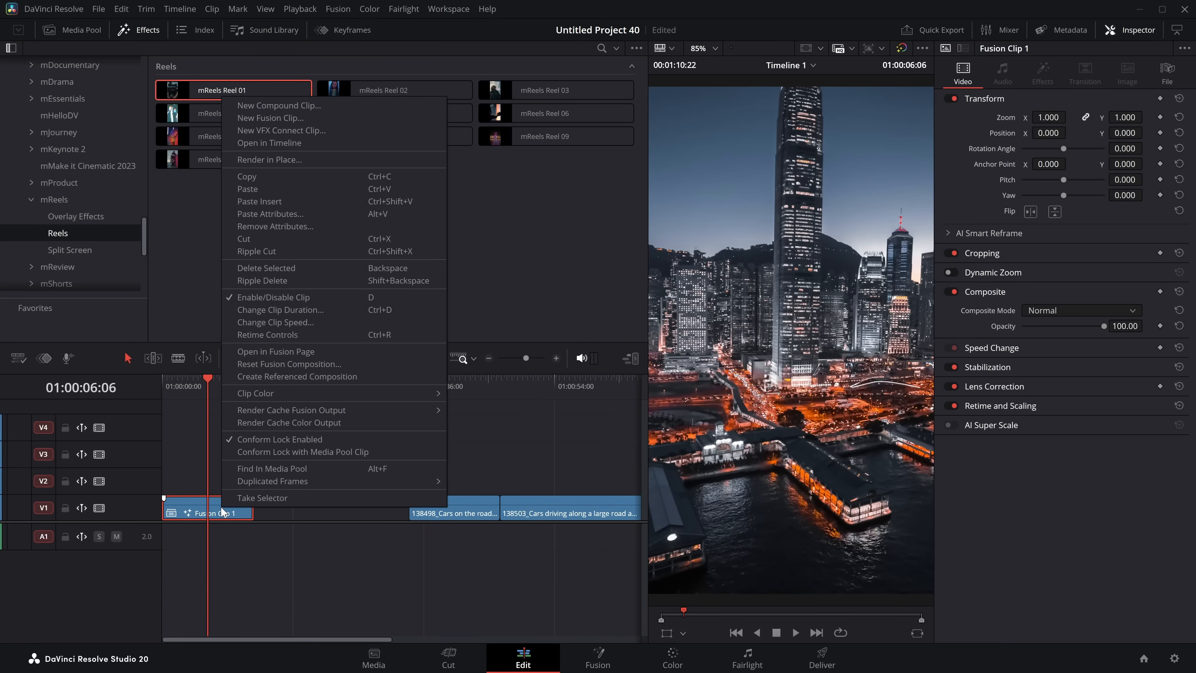
pyautogui.click(285, 352)
pyautogui.moveTo(221, 499); pyautogui.dragTo(352, 413)
pyautogui.moveTo(400, 464); pyautogui.dragTo(358, 477)
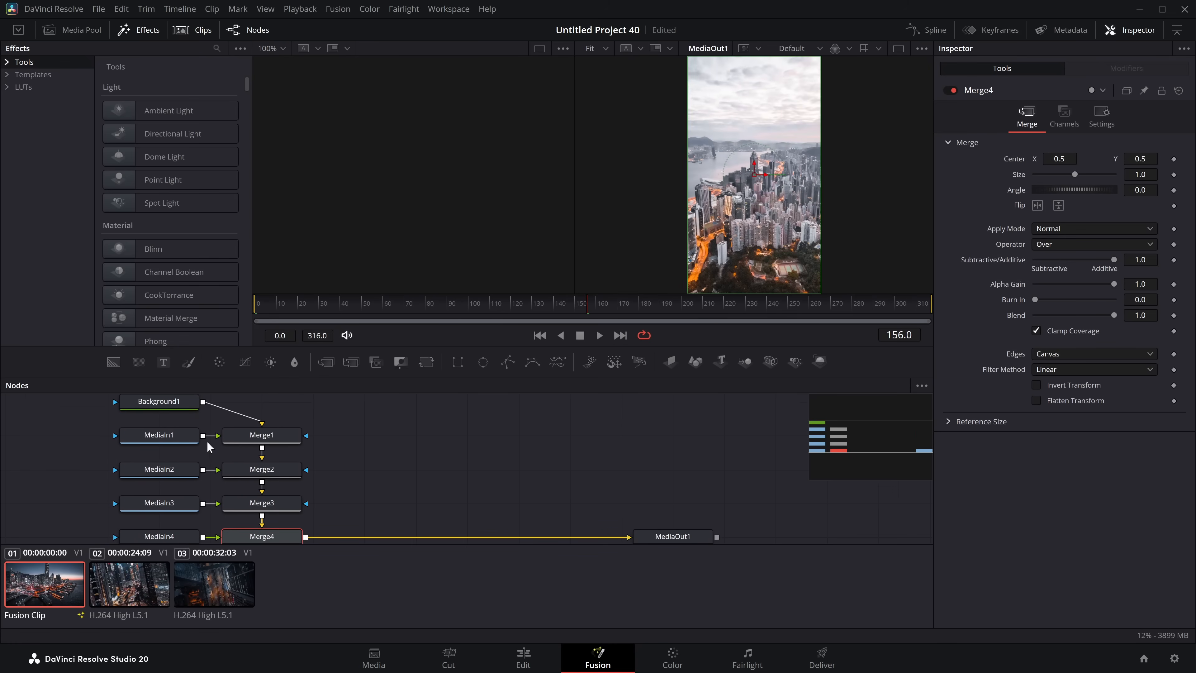
pyautogui.moveTo(75, 427); pyautogui.dragTo(163, 543)
pyautogui.moveTo(371, 504); pyautogui.dragTo(416, 486)
pyautogui.click(204, 418)
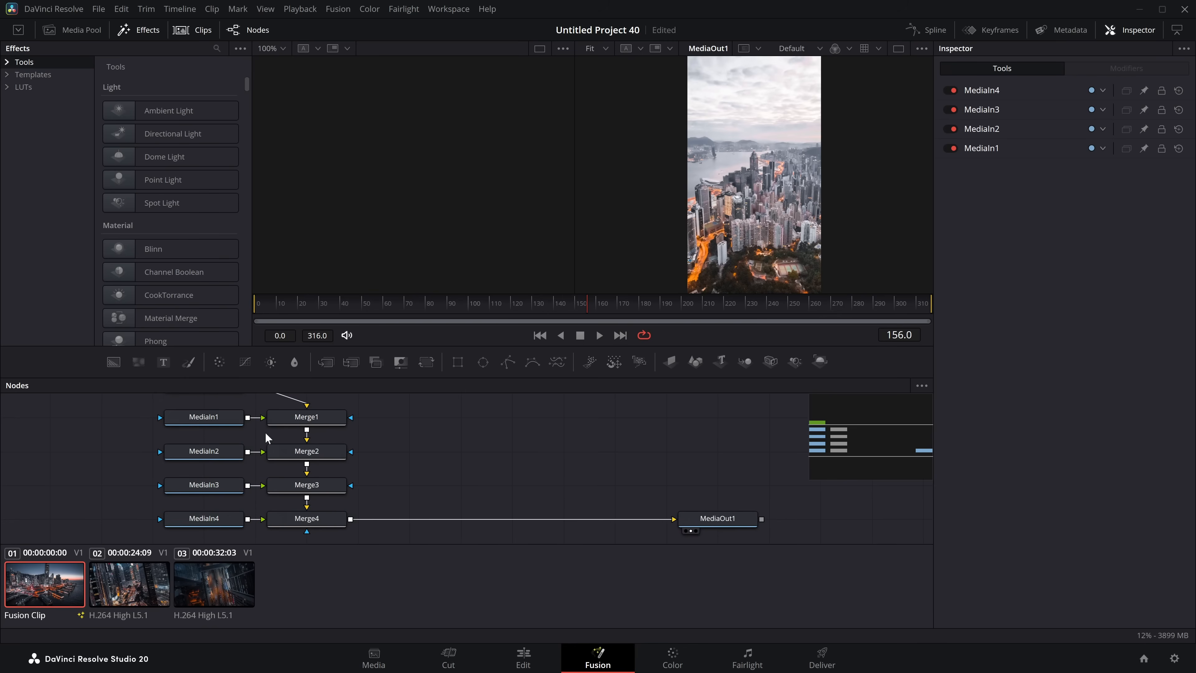
pyautogui.click(199, 491)
pyautogui.click(199, 524)
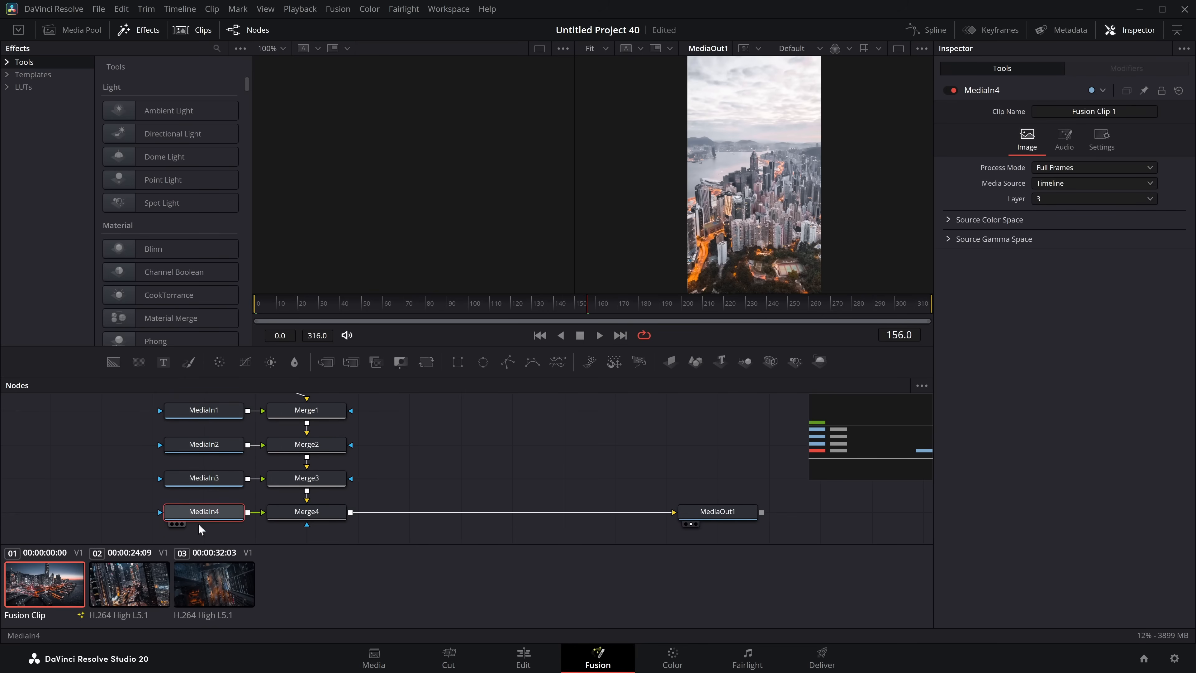
# Return to the Edit page, apply mReels Reel 01 to the Fusion clip, and play the result.
pyautogui.click(523, 657)
pyautogui.moveTo(182, 91); pyautogui.dragTo(215, 468)
pyautogui.moveTo(180, 510); pyautogui.dragTo(180, 510)
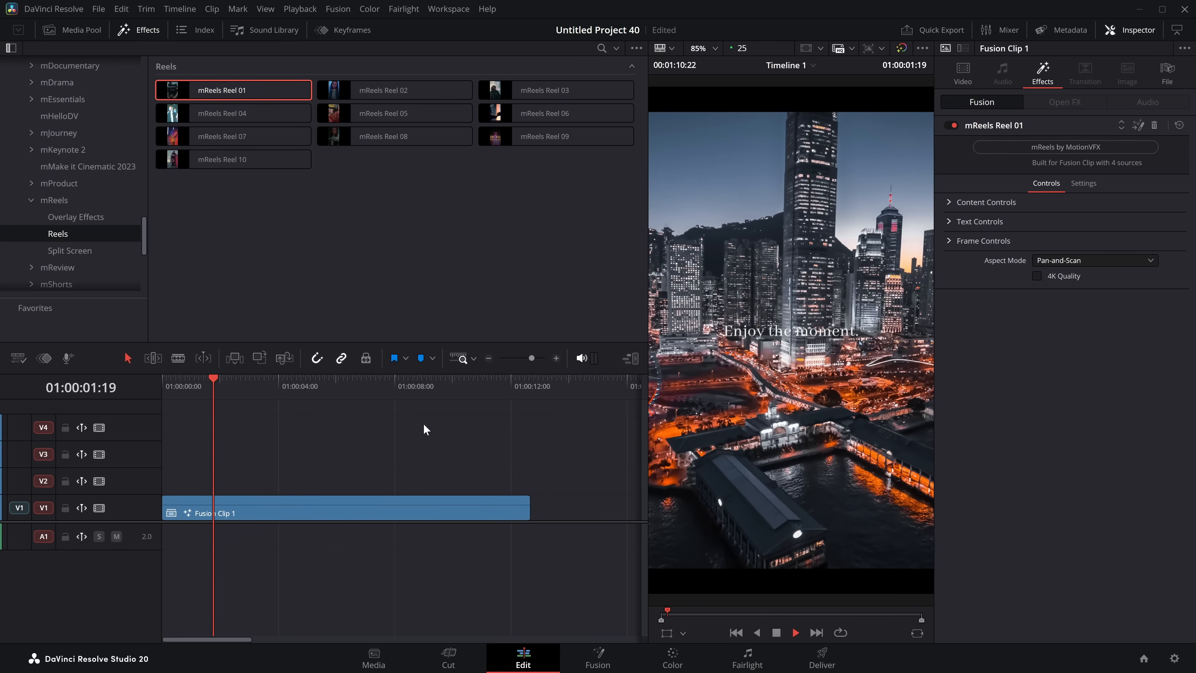
pyautogui.press('l')
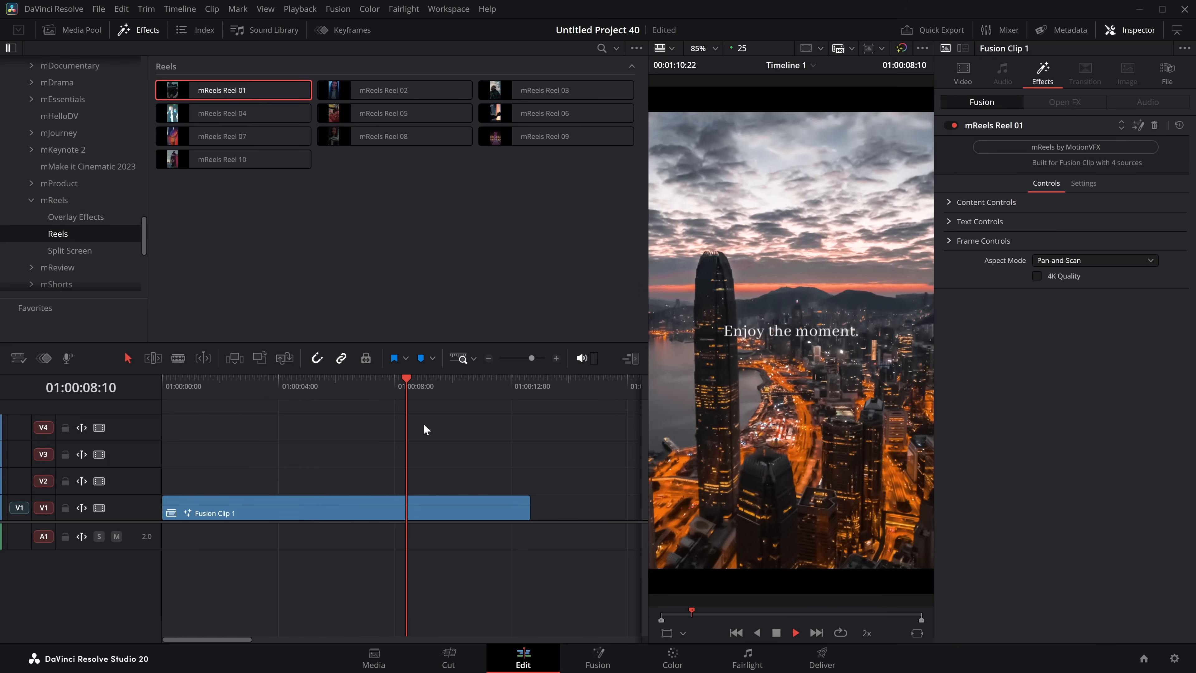
pyautogui.press('space')
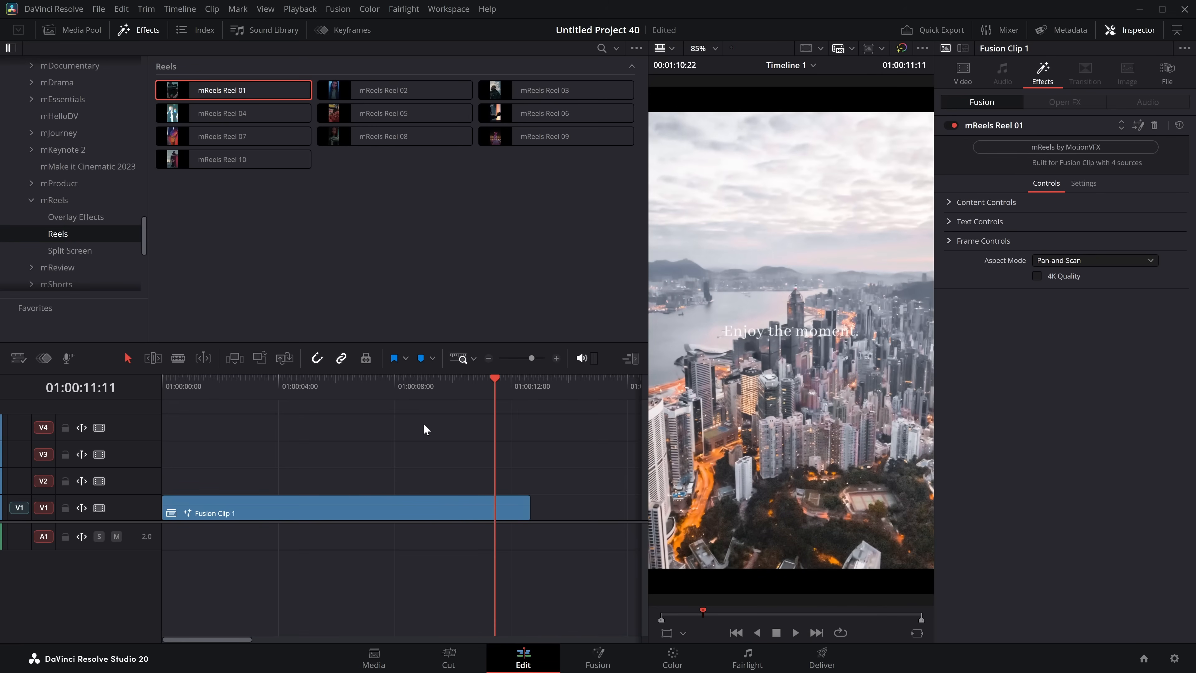
# Review the Content, Text and Frame Controls of mReels Reel 01 on the Fusion clip.
pyautogui.click(373, 507)
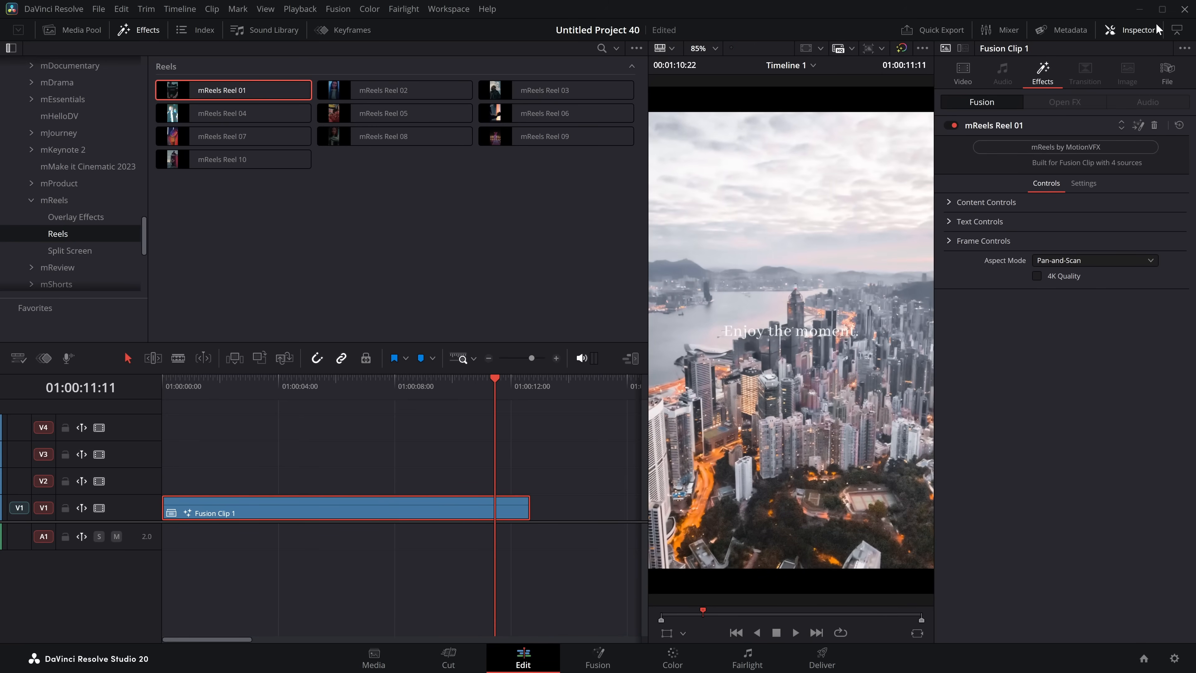
pyautogui.click(944, 201)
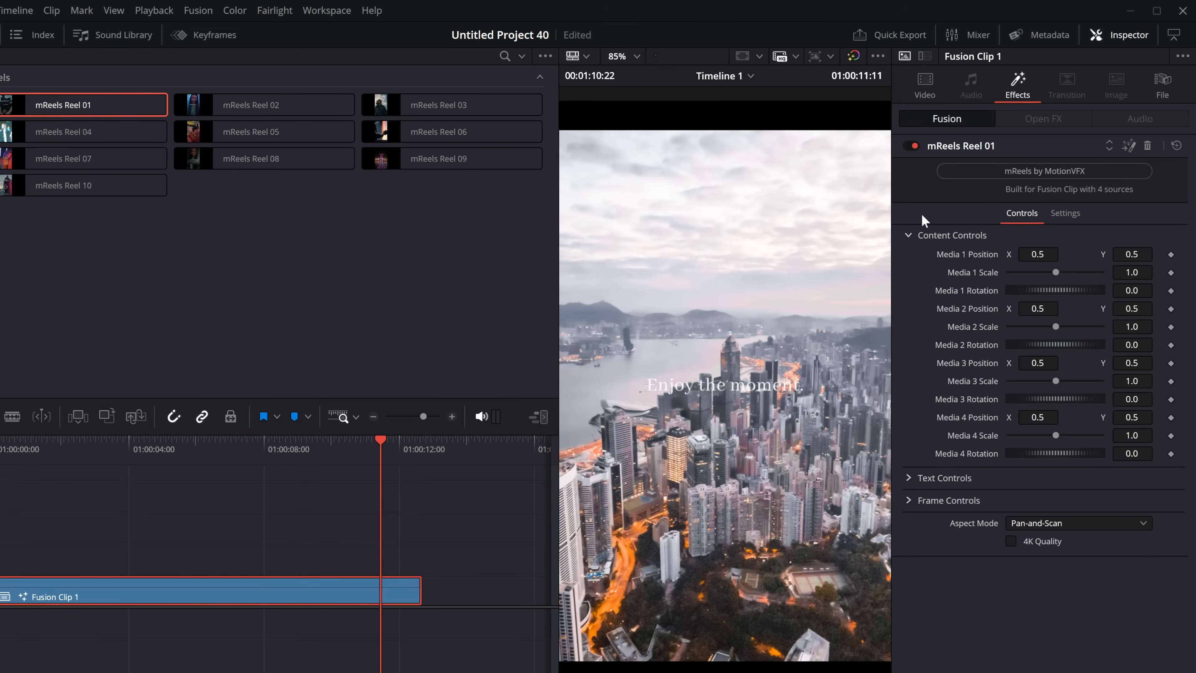
pyautogui.click(912, 482)
pyautogui.scroll(-3, 925, 476)
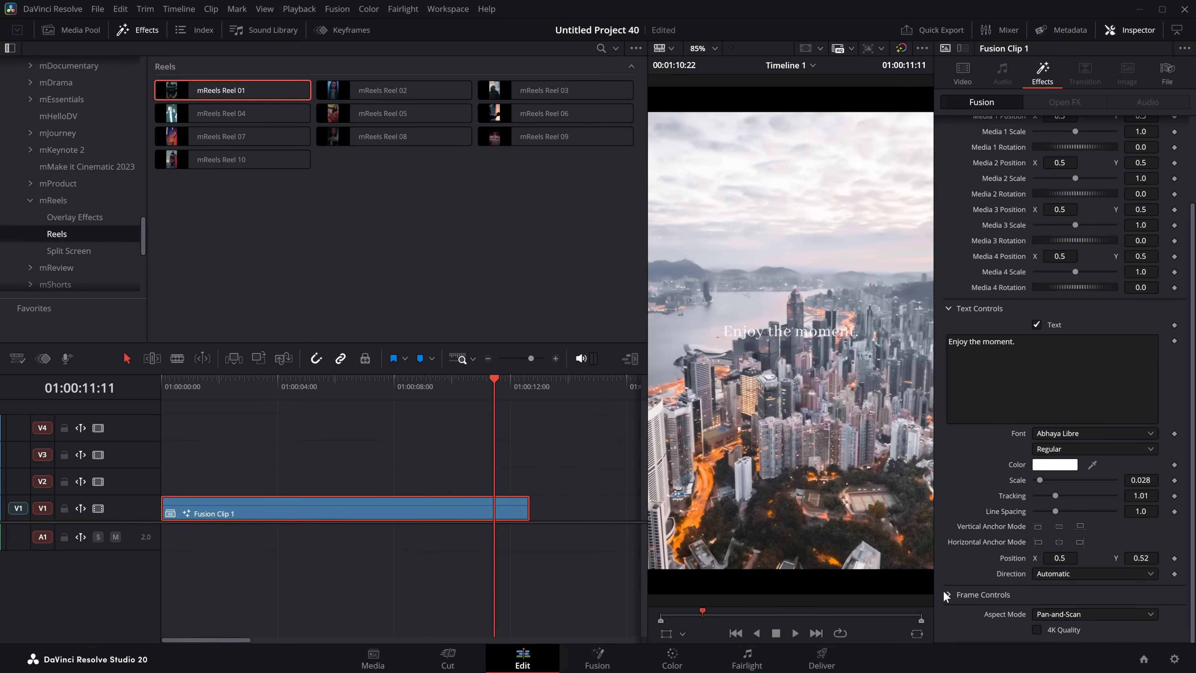
pyautogui.click(946, 593)
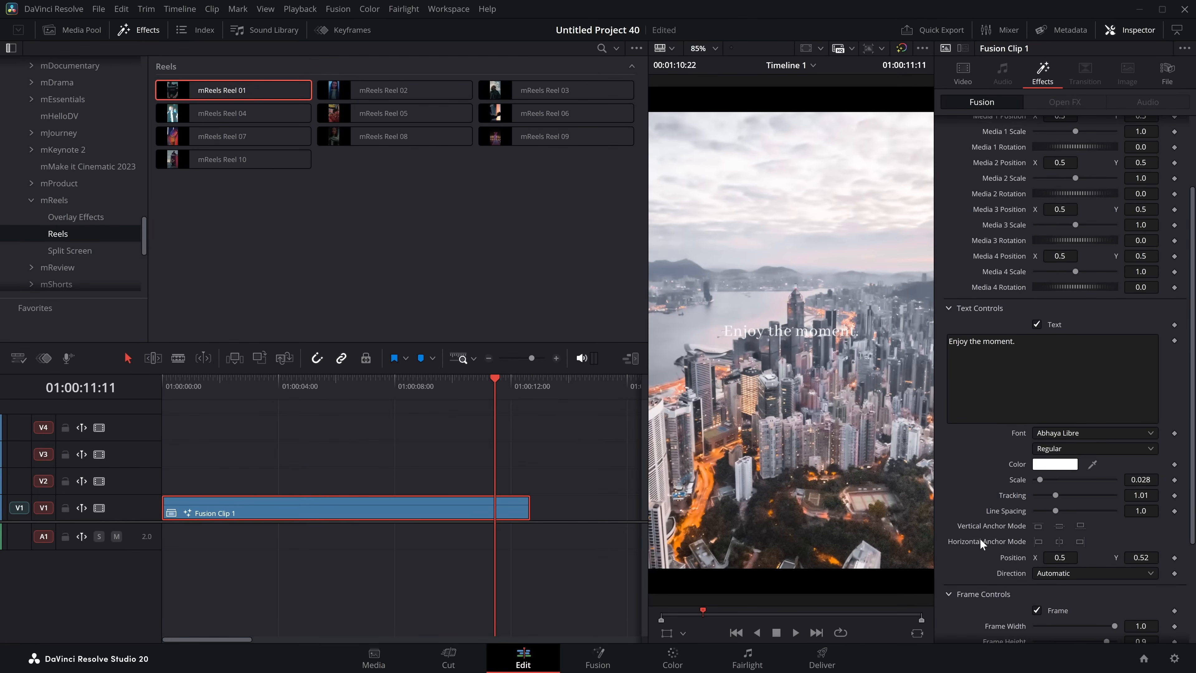
pyautogui.scroll(-3, 982, 537)
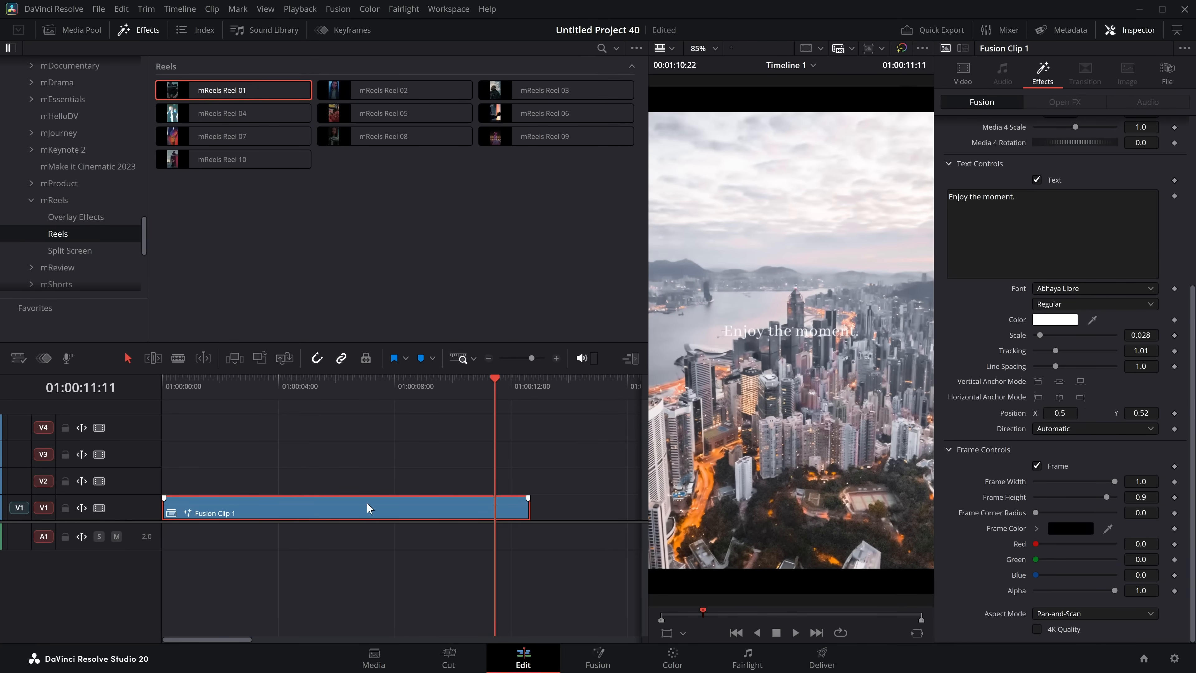
pyautogui.scroll(6, 1080, 169)
# Replace mReels Reel 01 on the Fusion clip with mReels Reel 09 and play it from the start.
pyautogui.click(1154, 125)
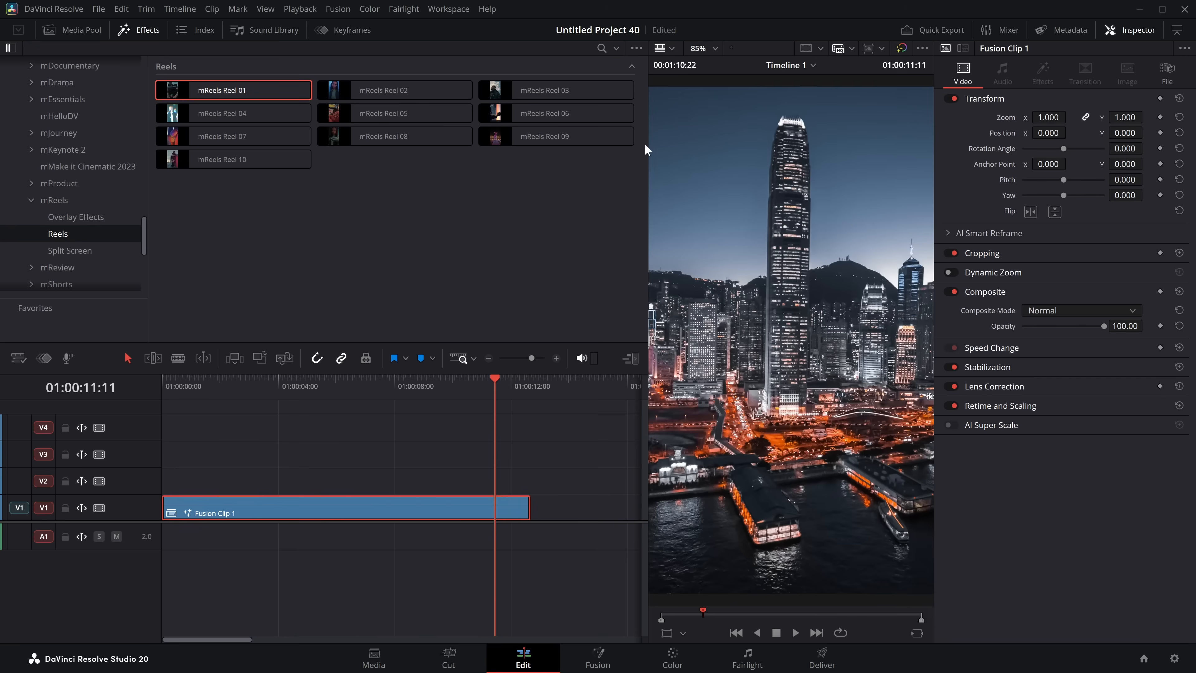
pyautogui.moveTo(514, 141); pyautogui.dragTo(224, 500)
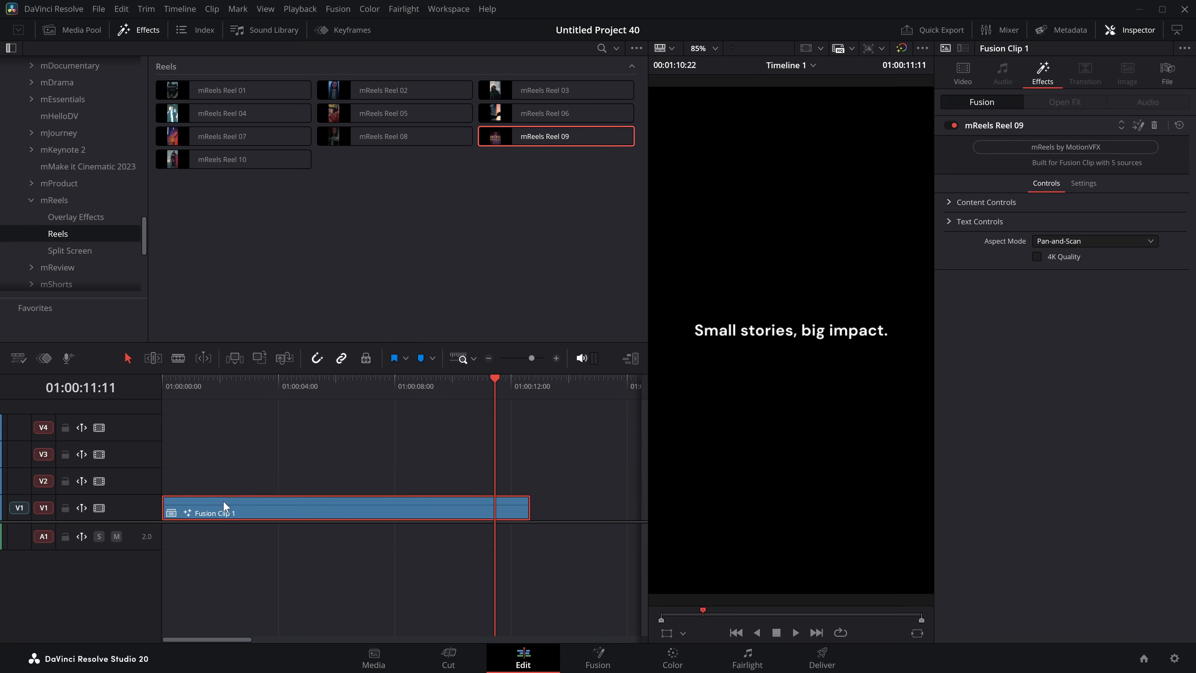
pyautogui.moveTo(283, 381); pyautogui.dragTo(178, 382)
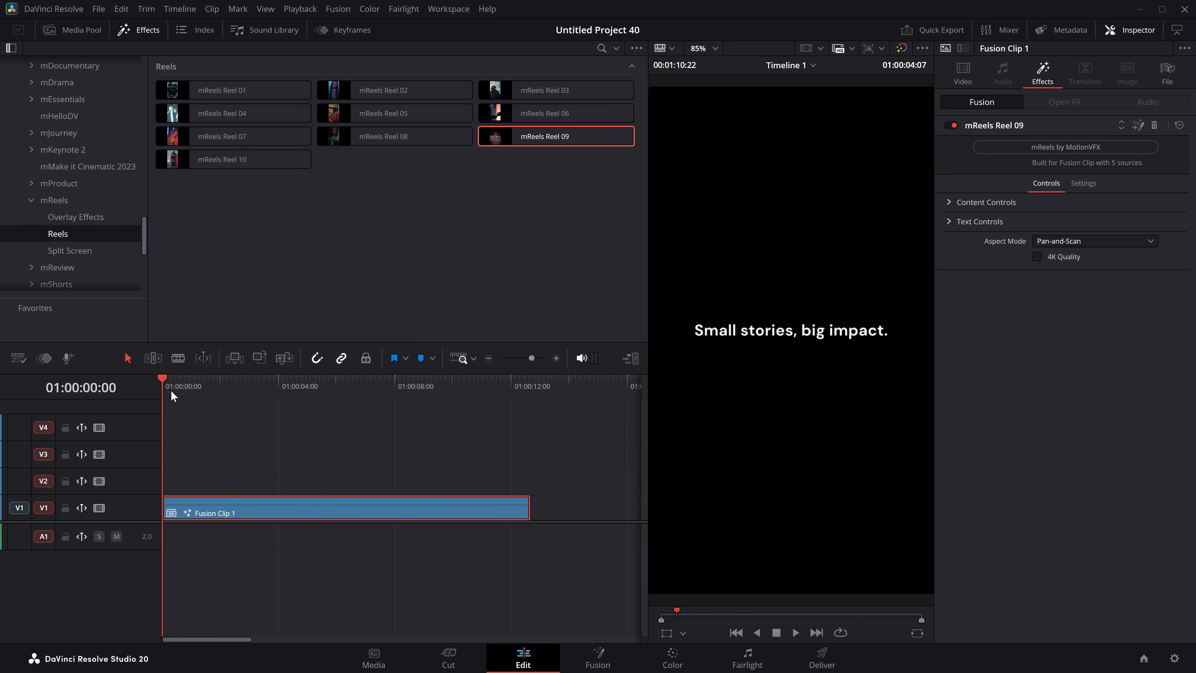
pyautogui.press('space')
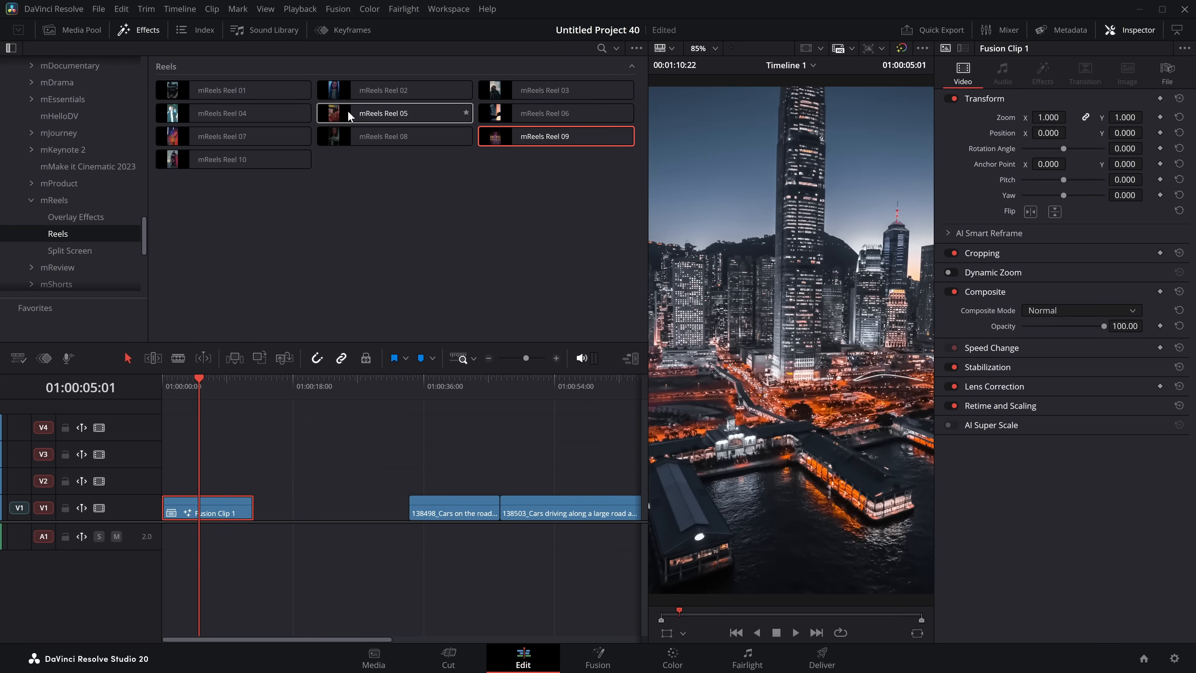
# Apply mReels Reel 05 to the Fusion clip and play it from the start.
pyautogui.moveTo(349, 116); pyautogui.dragTo(204, 505)
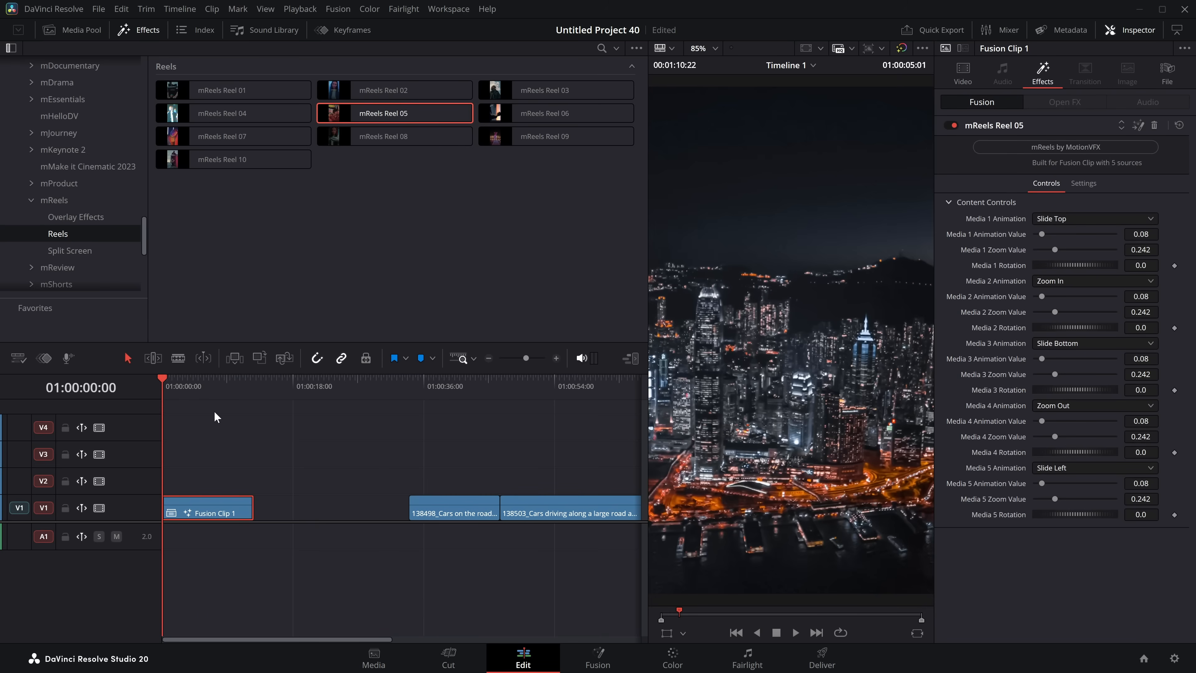
pyautogui.press('space')
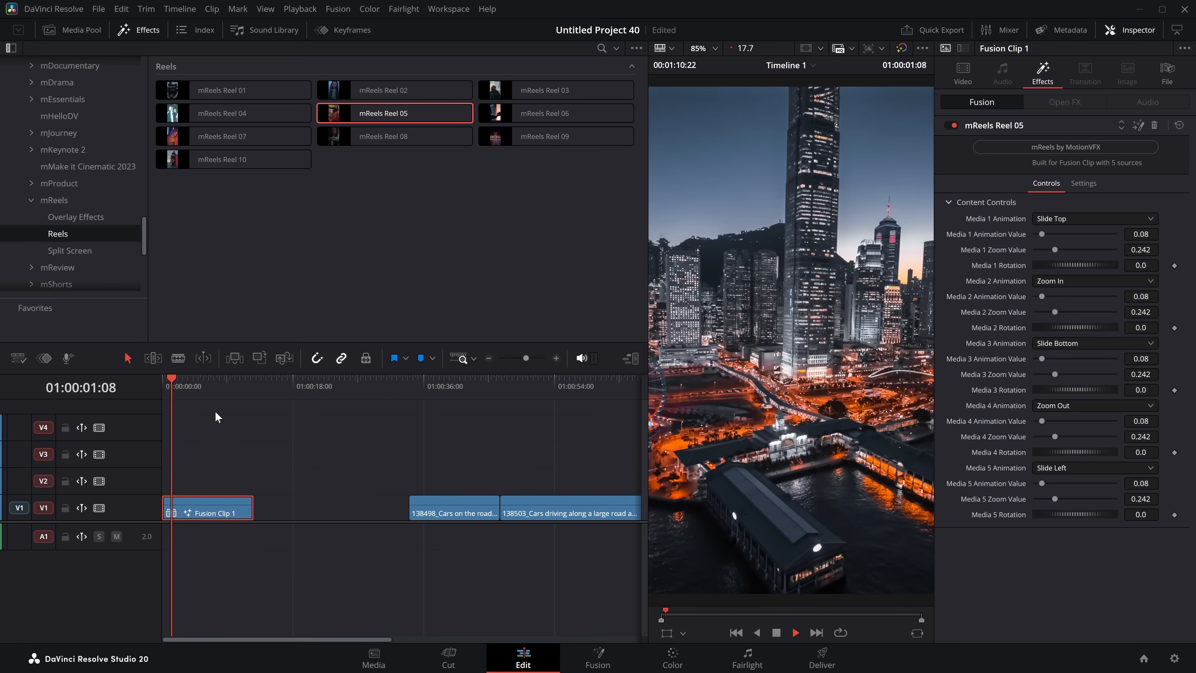